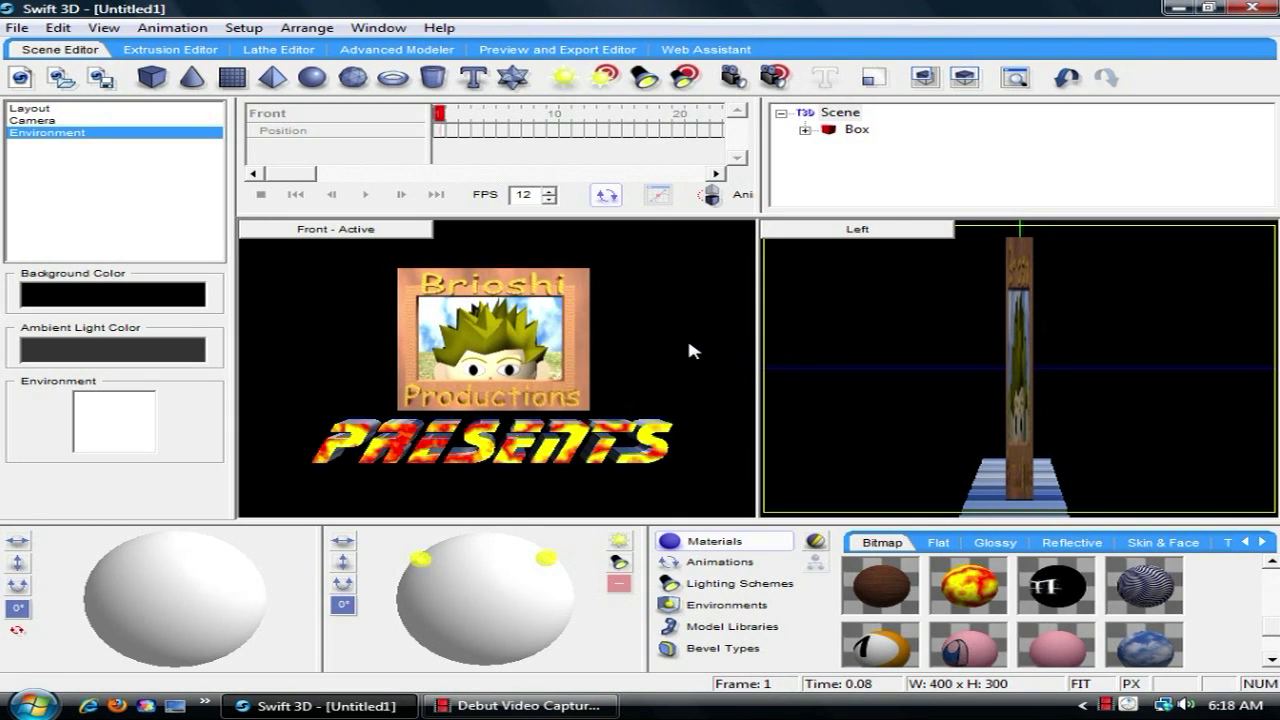
# Select the Brioshi Productions logo box to show its 1.000 × 1.000 × 0.080 sizing
pyautogui.click(488, 420)
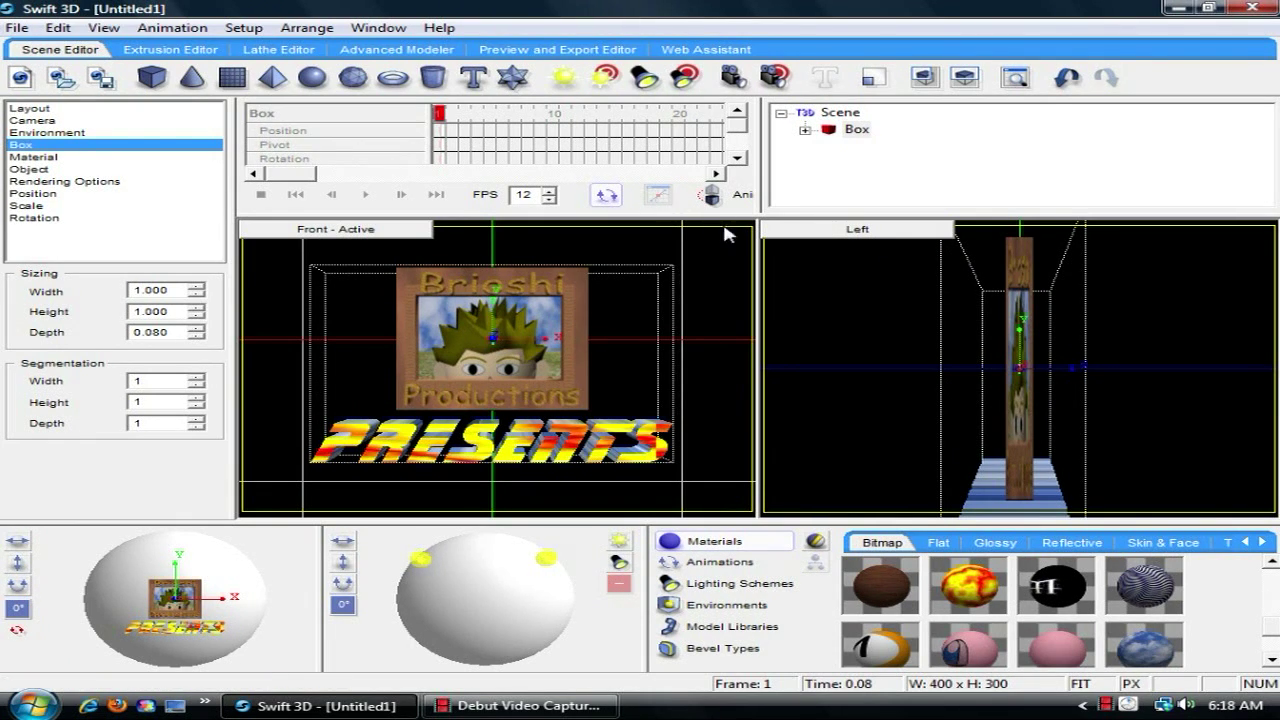
# Switch the right viewport to a zoomed-out Top view and add a Target Camera aimed at the box
pyautogui.click(812, 232)
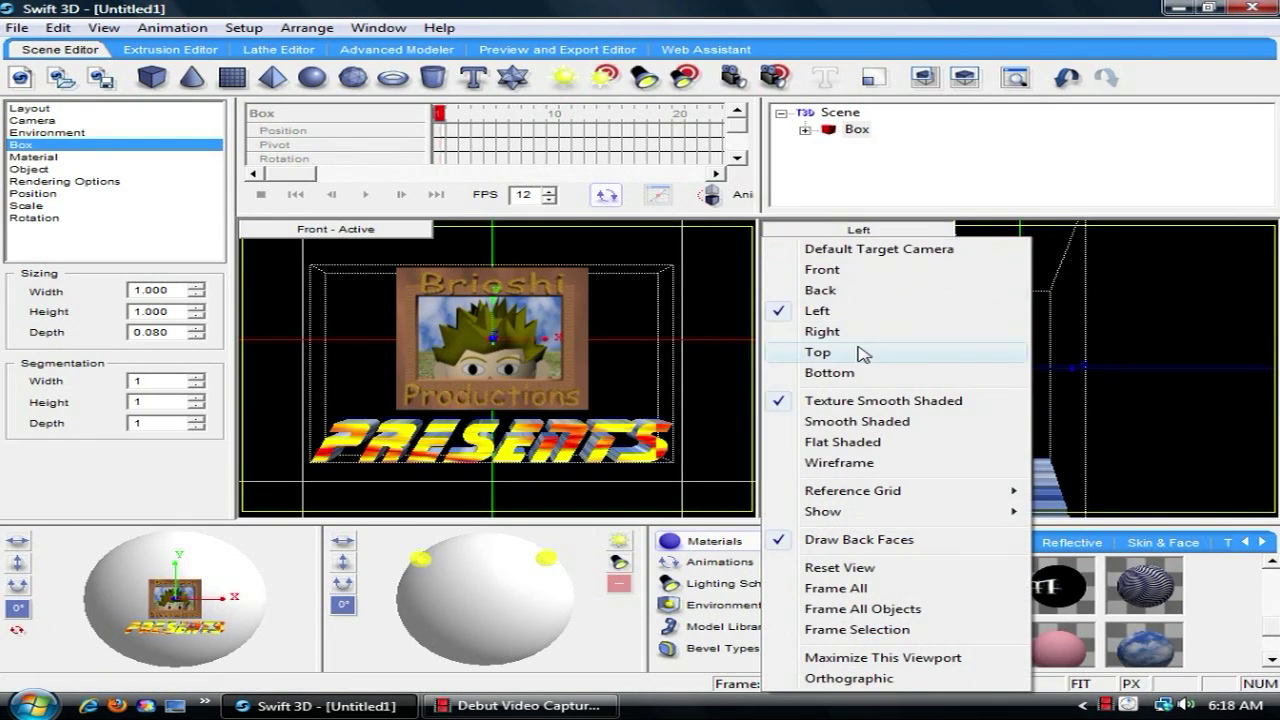
pyautogui.click(817, 352)
pyautogui.click(1010, 280)
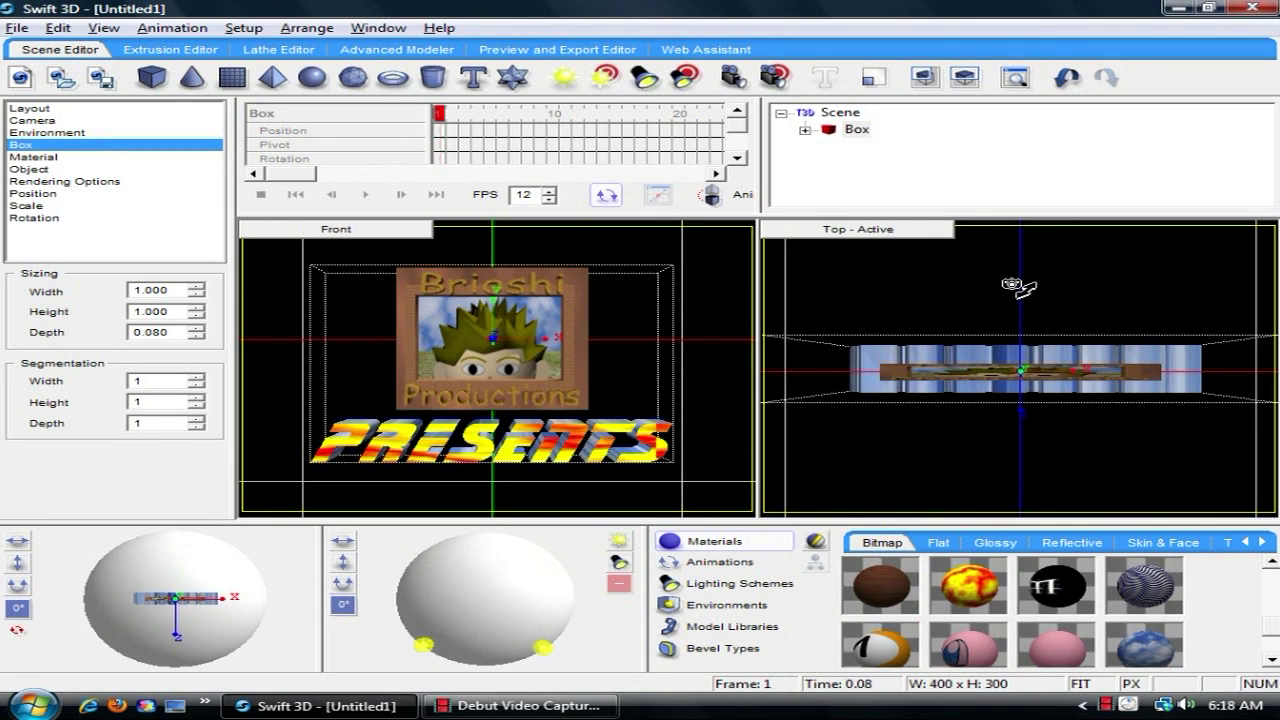
pyautogui.scroll(-3, 1010, 285)
pyautogui.scroll(-1, 1055, 467)
pyautogui.scroll(-2, 1055, 472)
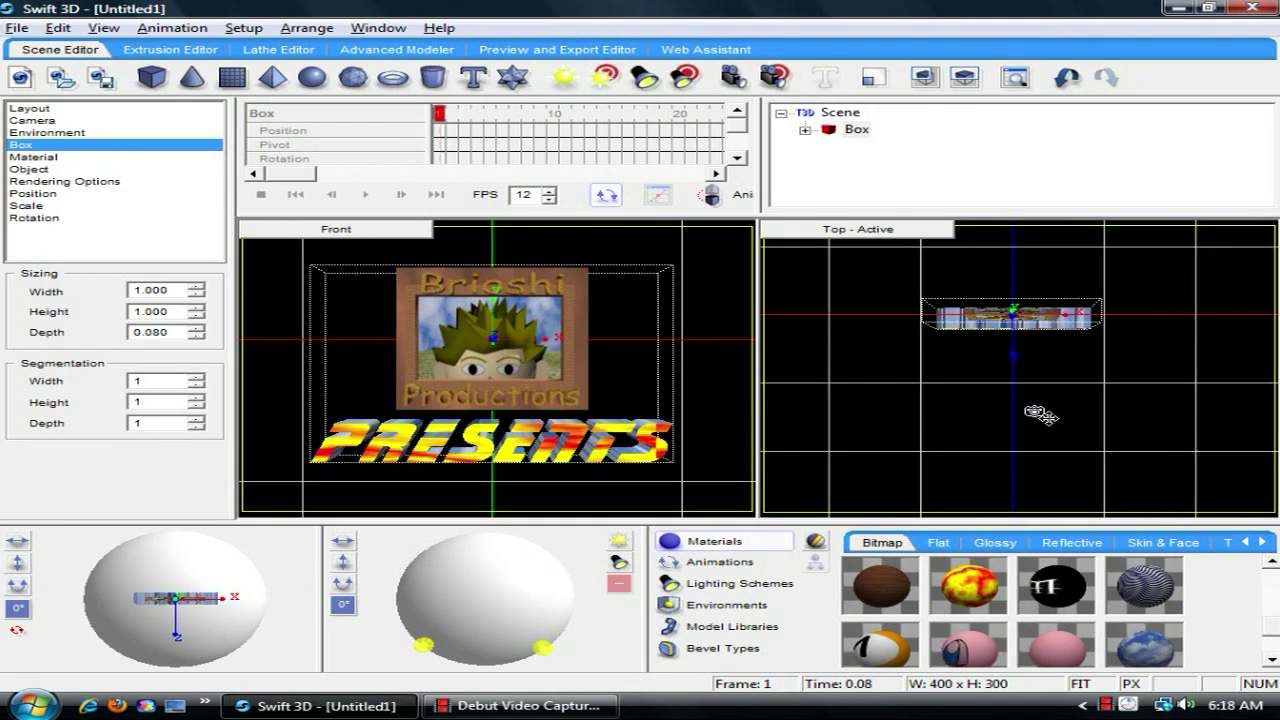
pyautogui.scroll(-1, 1015, 306)
pyautogui.scroll(-1, 1011, 320)
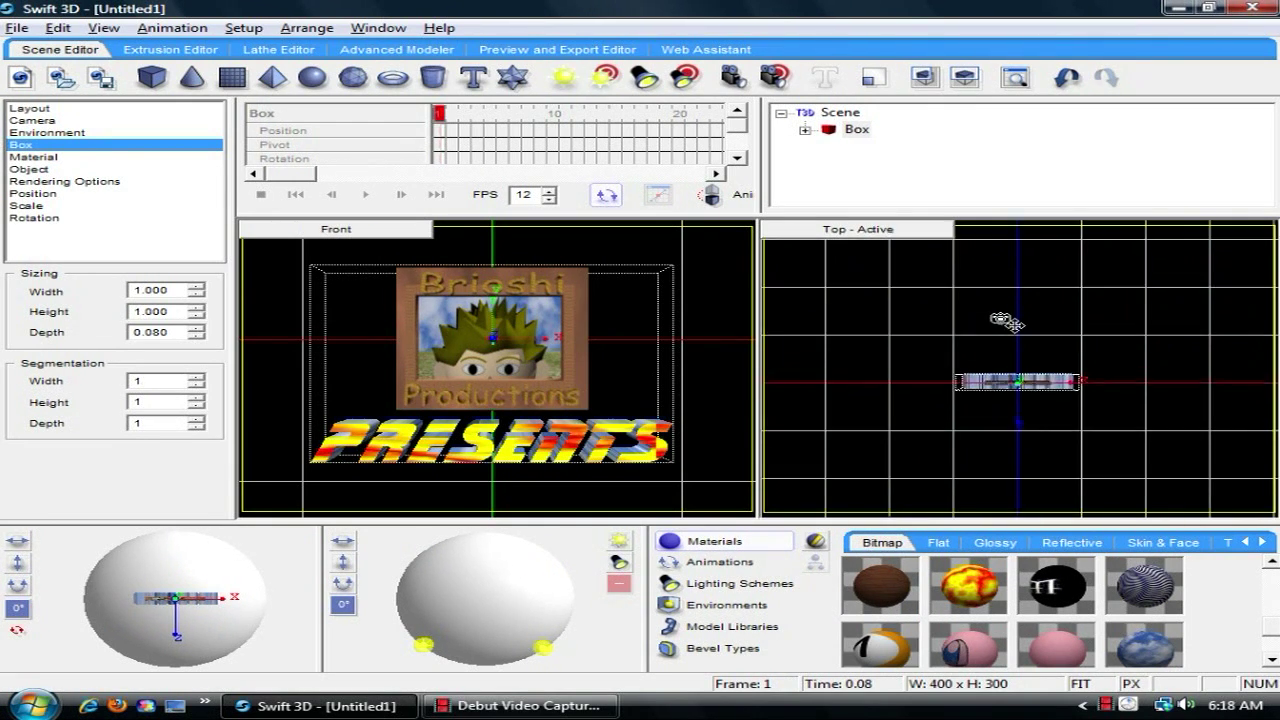
pyautogui.scroll(-2, 1030, 410)
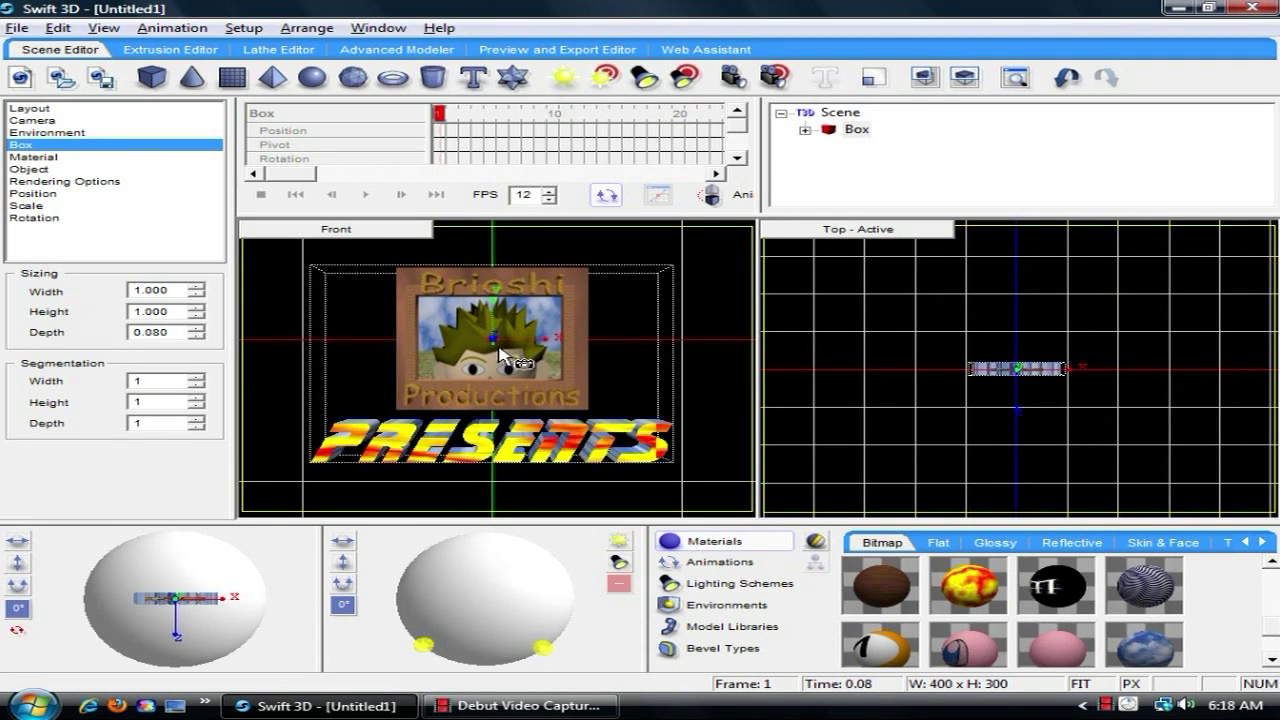
pyautogui.click(775, 78)
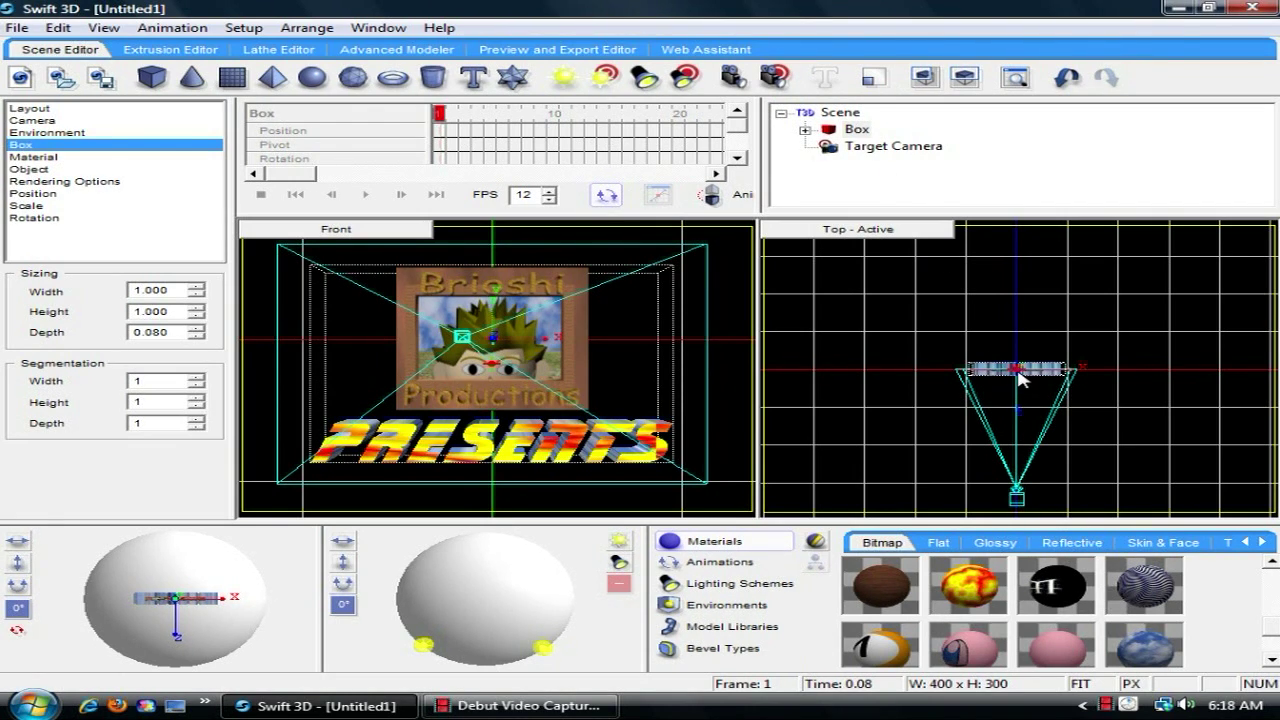
# Show the Target Camera view in the left viewport, undoing a trial camera move
pyautogui.click(325, 232)
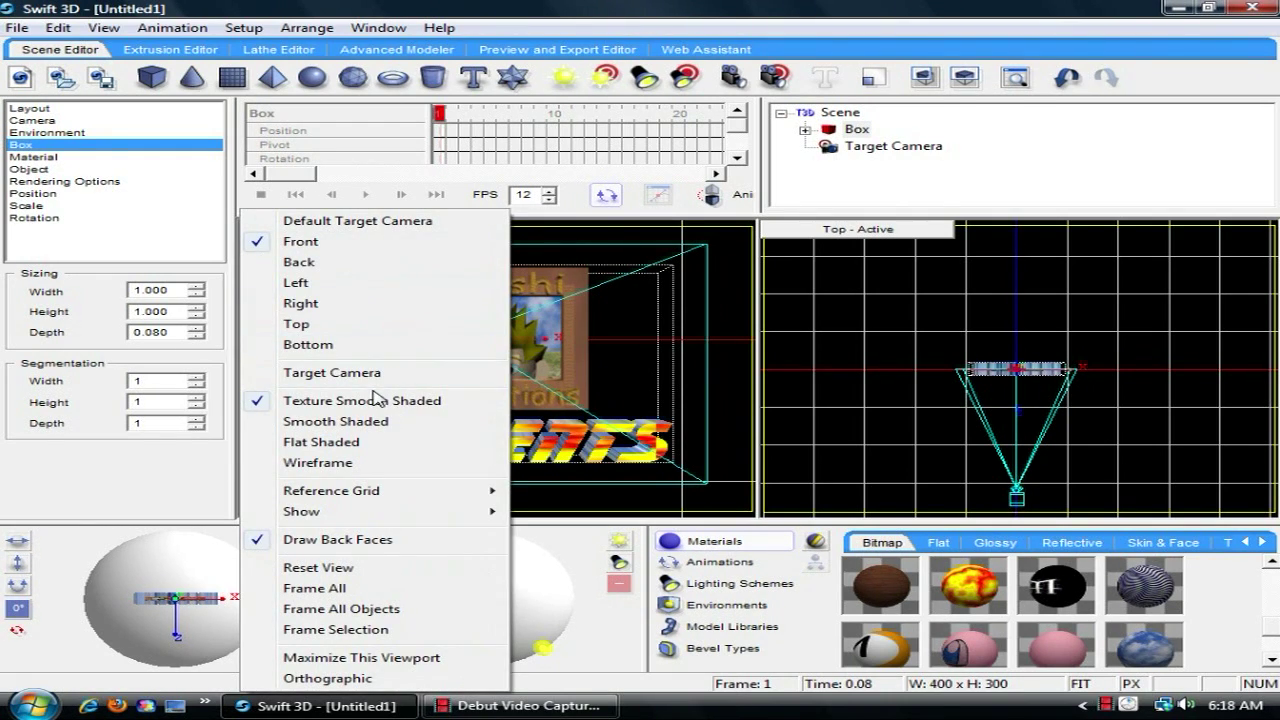
pyautogui.click(320, 373)
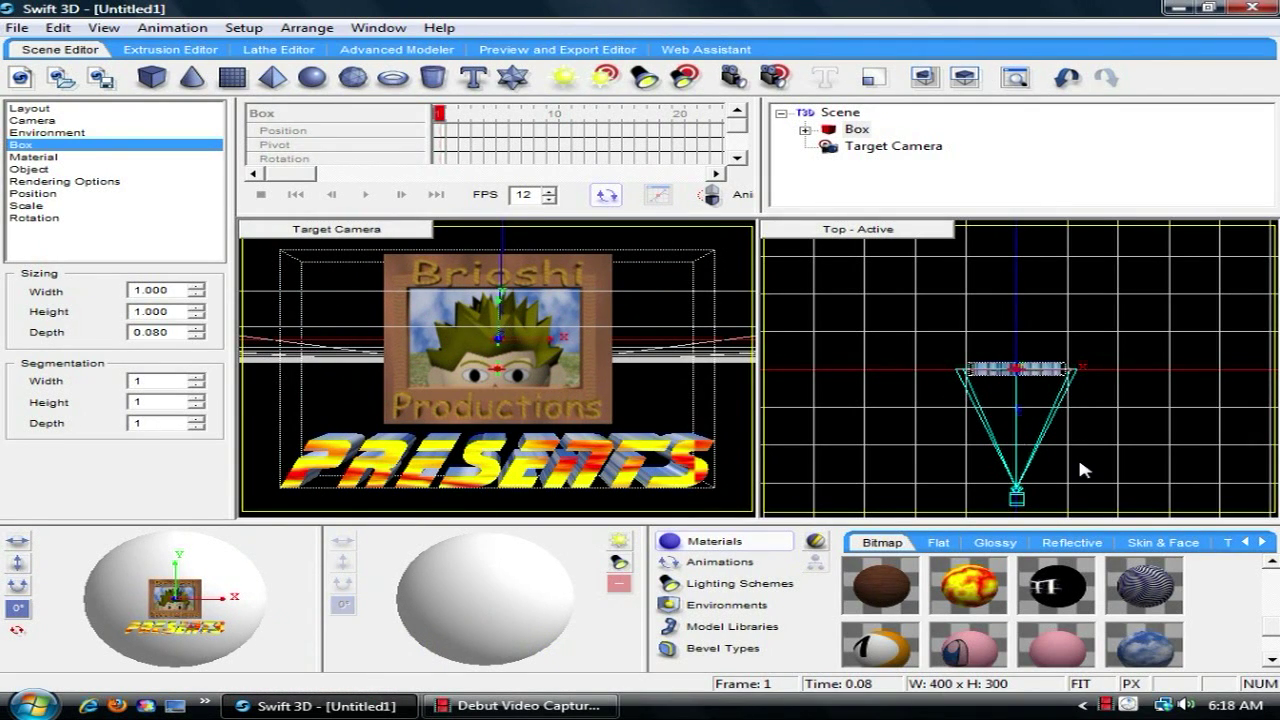
pyautogui.moveTo(1017, 497)
pyautogui.mouseDown()
pyautogui.moveTo(1137, 457)
pyautogui.moveTo(1157, 471)
pyautogui.moveTo(1166, 443)
pyautogui.moveTo(877, 487)
pyautogui.moveTo(834, 406)
pyautogui.moveTo(849, 491)
pyautogui.moveTo(1037, 446)
pyautogui.moveTo(905, 368)
pyautogui.moveTo(1000, 510)
pyautogui.moveTo(1243, 429)
pyautogui.moveTo(1250, 280)
pyautogui.moveTo(772, 278)
pyautogui.moveTo(829, 429)
pyautogui.moveTo(851, 420)
pyautogui.moveTo(922, 435)
pyautogui.moveTo(997, 346)
pyautogui.moveTo(1034, 474)
pyautogui.moveTo(1029, 512)
pyautogui.moveTo(1007, 506)
pyautogui.mouseUp()
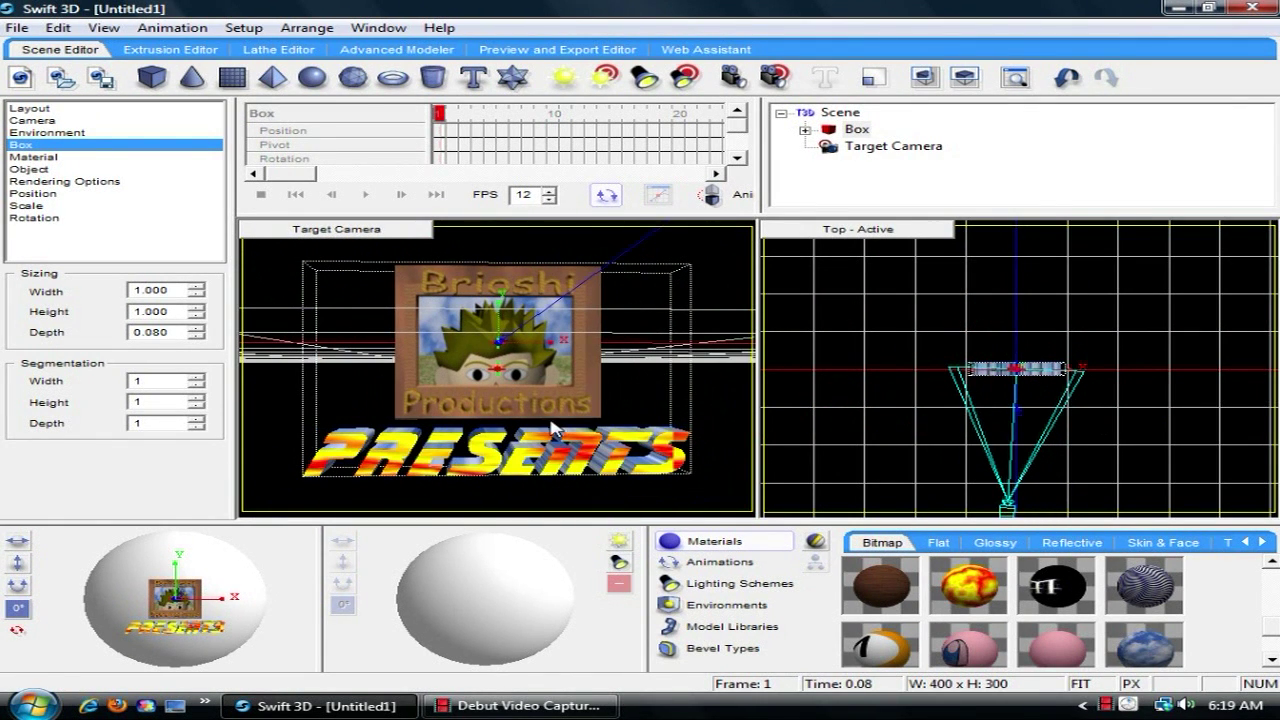
pyautogui.hotkey('ctrl', 'z')
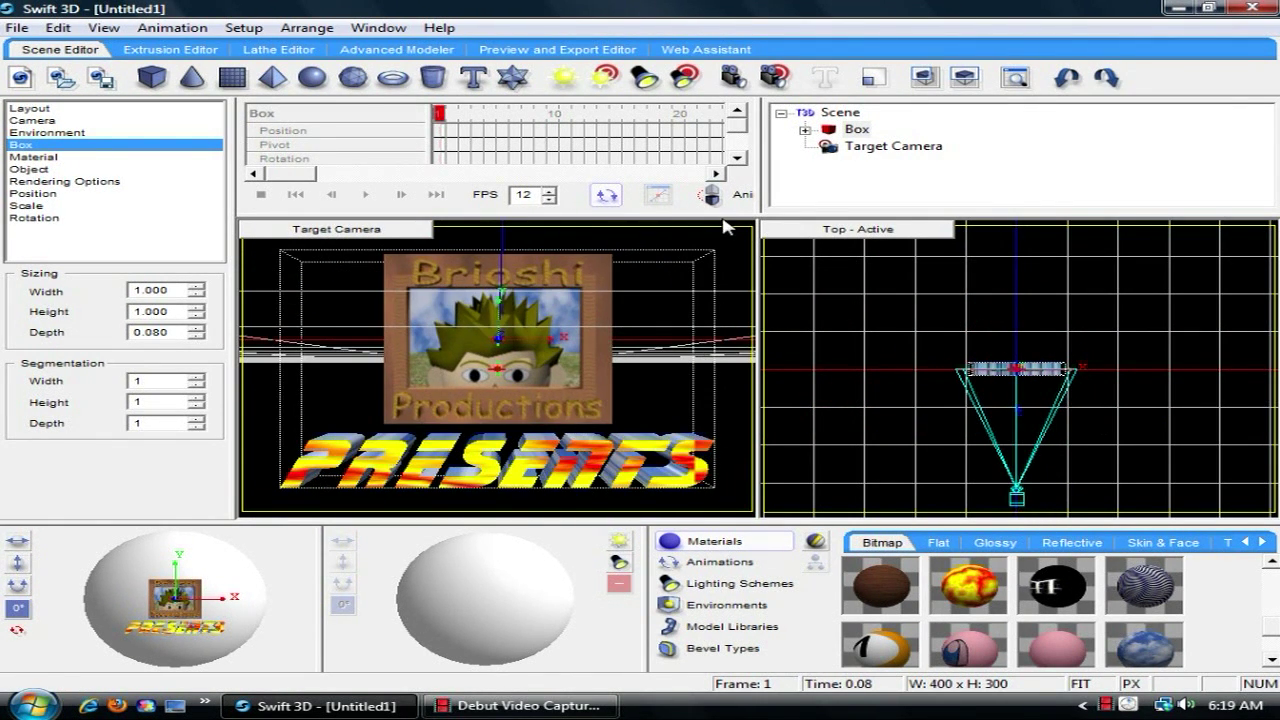
pyautogui.click(1040, 450)
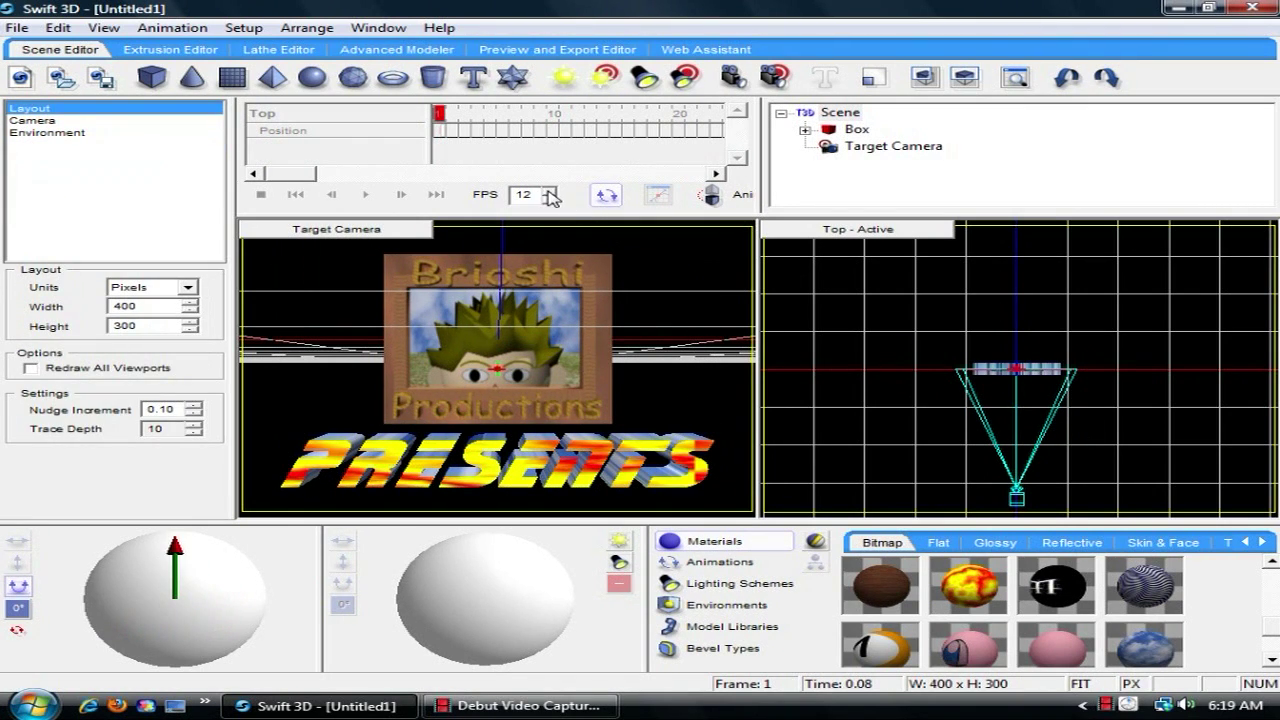
# Set the frame rate to 18 FPS and move the Target Camera front-left for an oblique view
pyautogui.press('Return')
pyautogui.moveTo(1126, 455); pyautogui.dragTo(1120, 388)
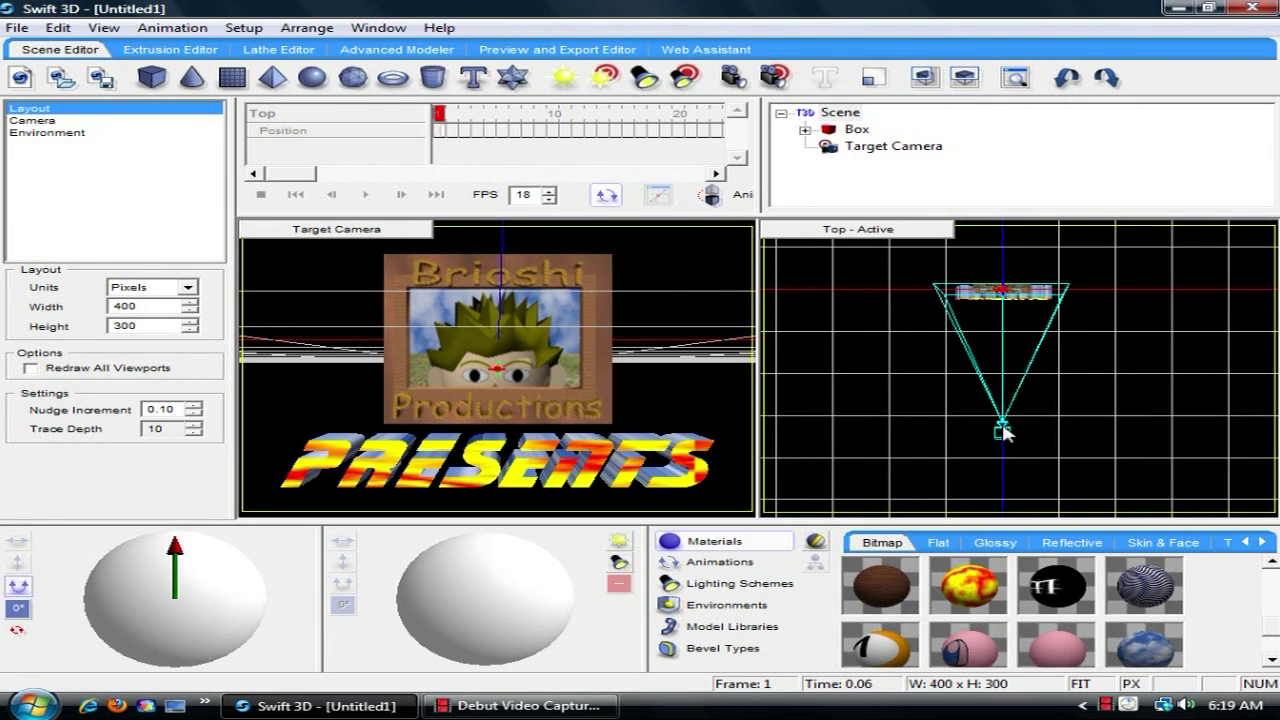
pyautogui.moveTo(1003, 432); pyautogui.dragTo(792, 470)
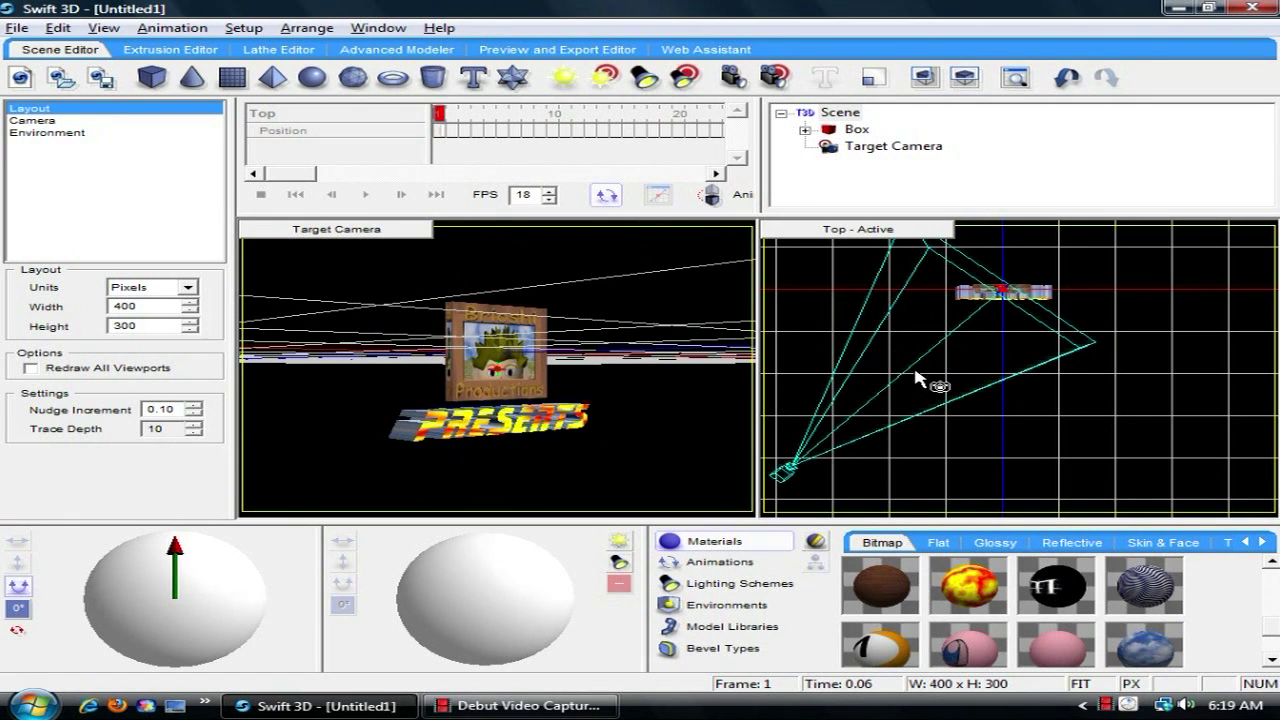
pyautogui.moveTo(918, 378); pyautogui.dragTo(823, 449)
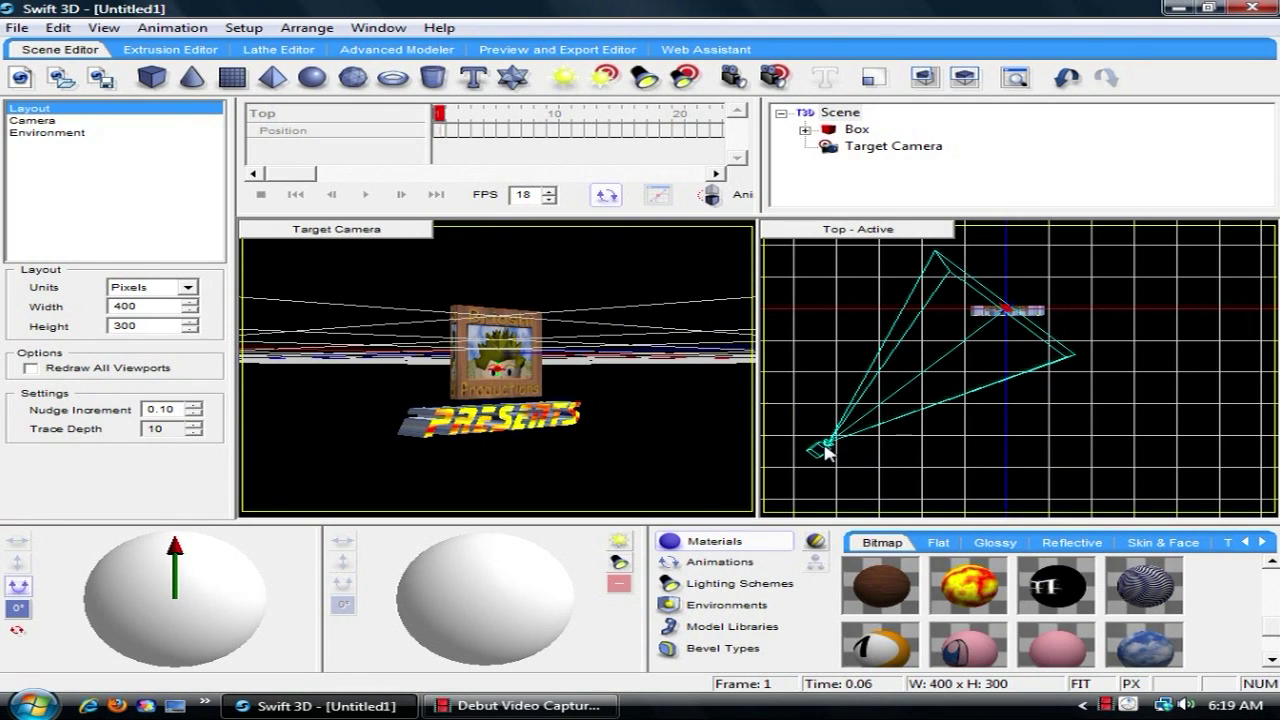
pyautogui.moveTo(826, 452); pyautogui.dragTo(808, 443)
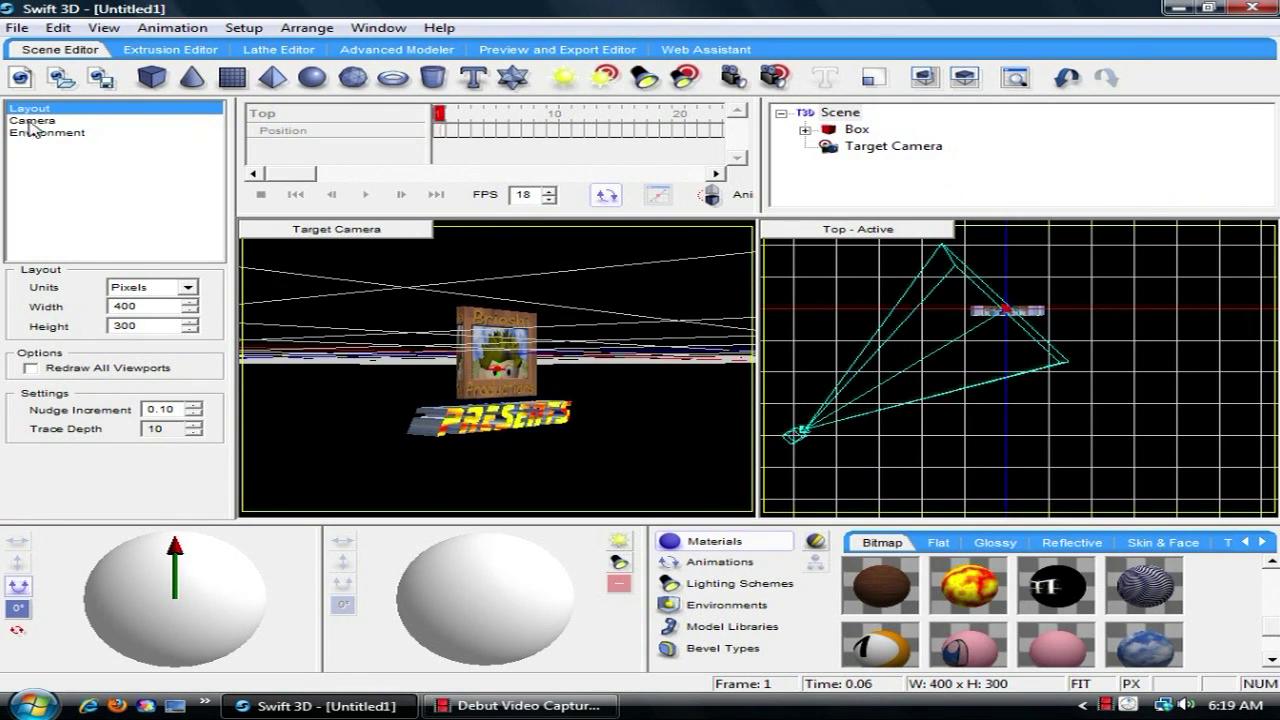
pyautogui.click(708, 200)
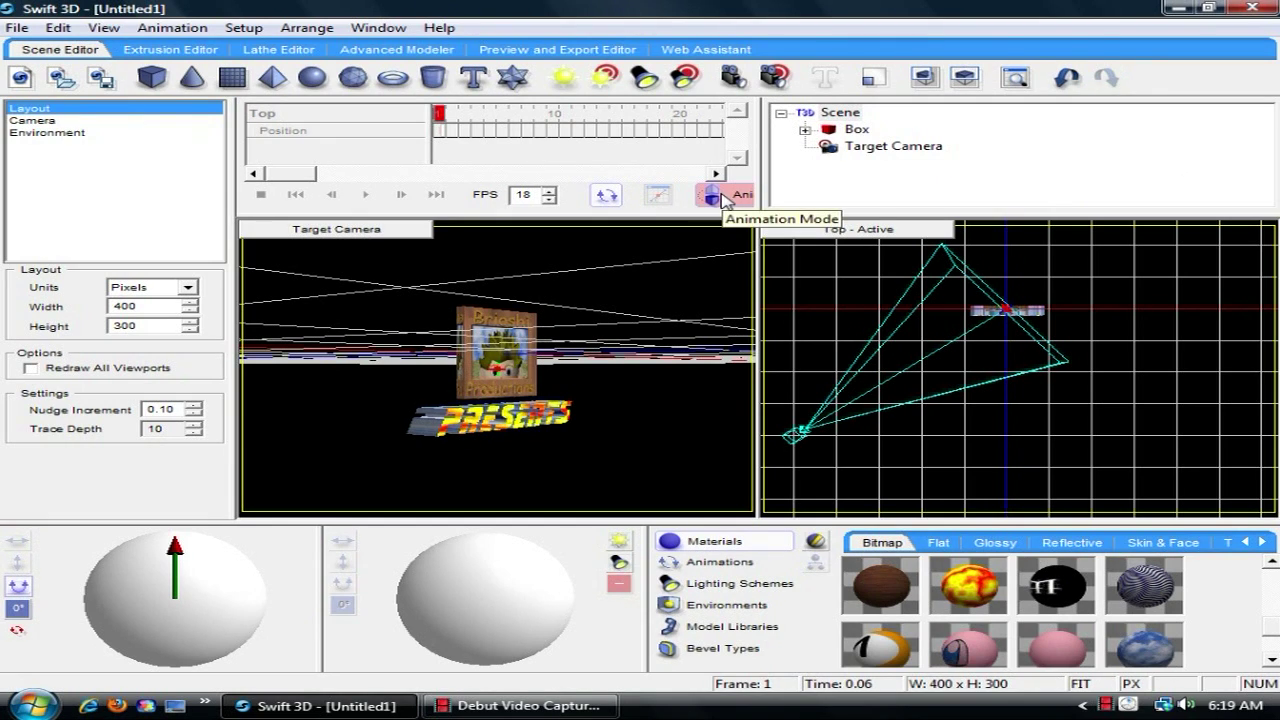
# Keyframe the Target Camera swung round to the right of the box at frame 50
pyautogui.moveTo(716, 176); pyautogui.dragTo(716, 176)
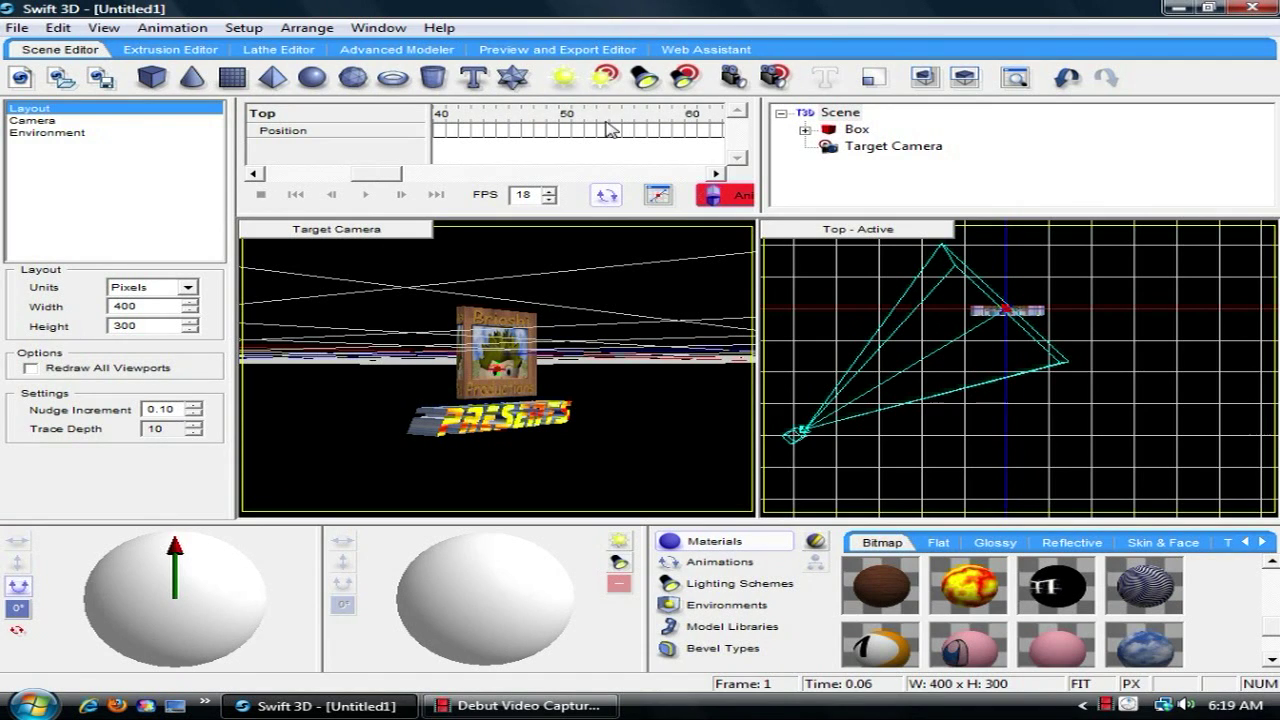
pyautogui.click(566, 115)
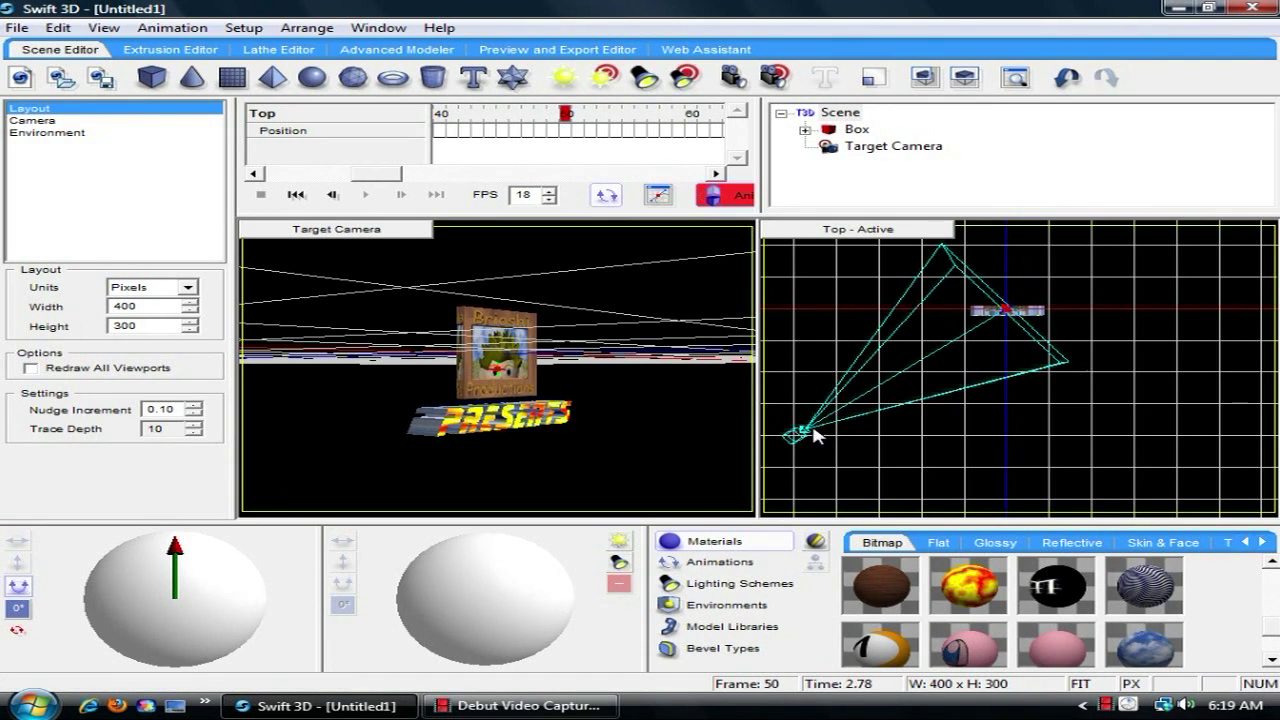
pyautogui.moveTo(806, 440); pyautogui.dragTo(1221, 396)
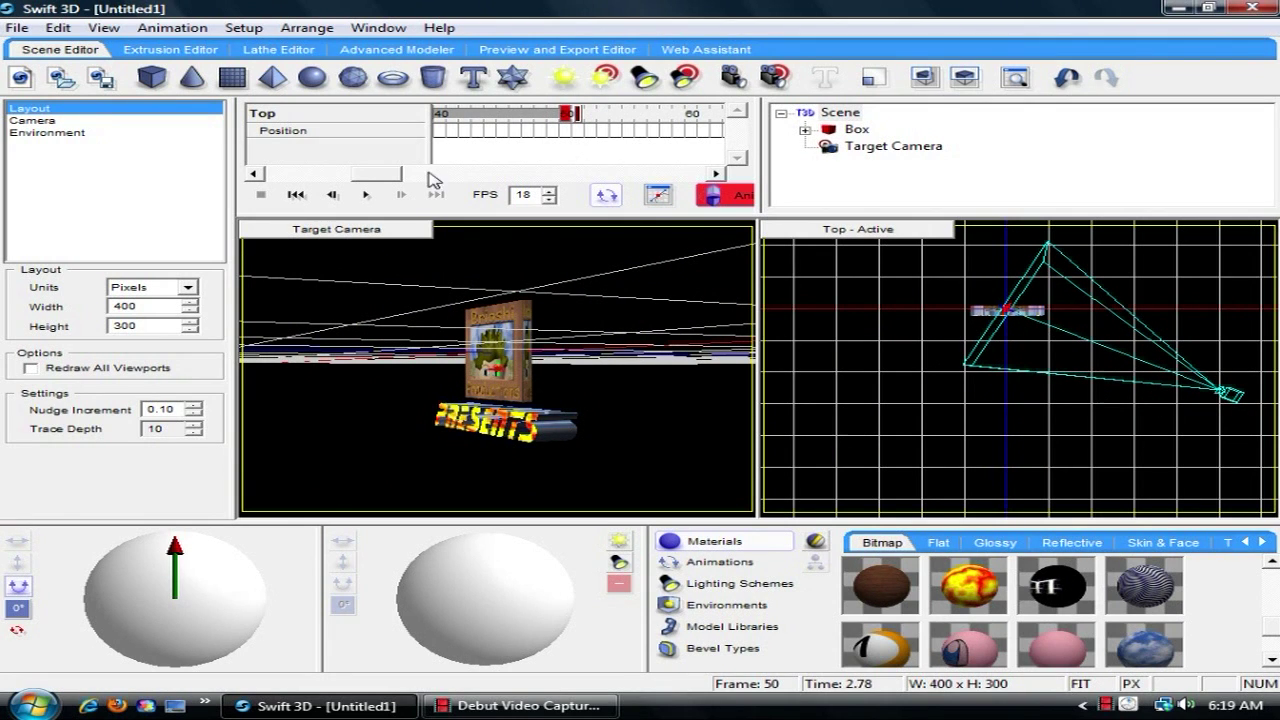
# Rewind and play back the camera animation, then stop it
pyautogui.click(296, 194)
pyautogui.click(398, 195)
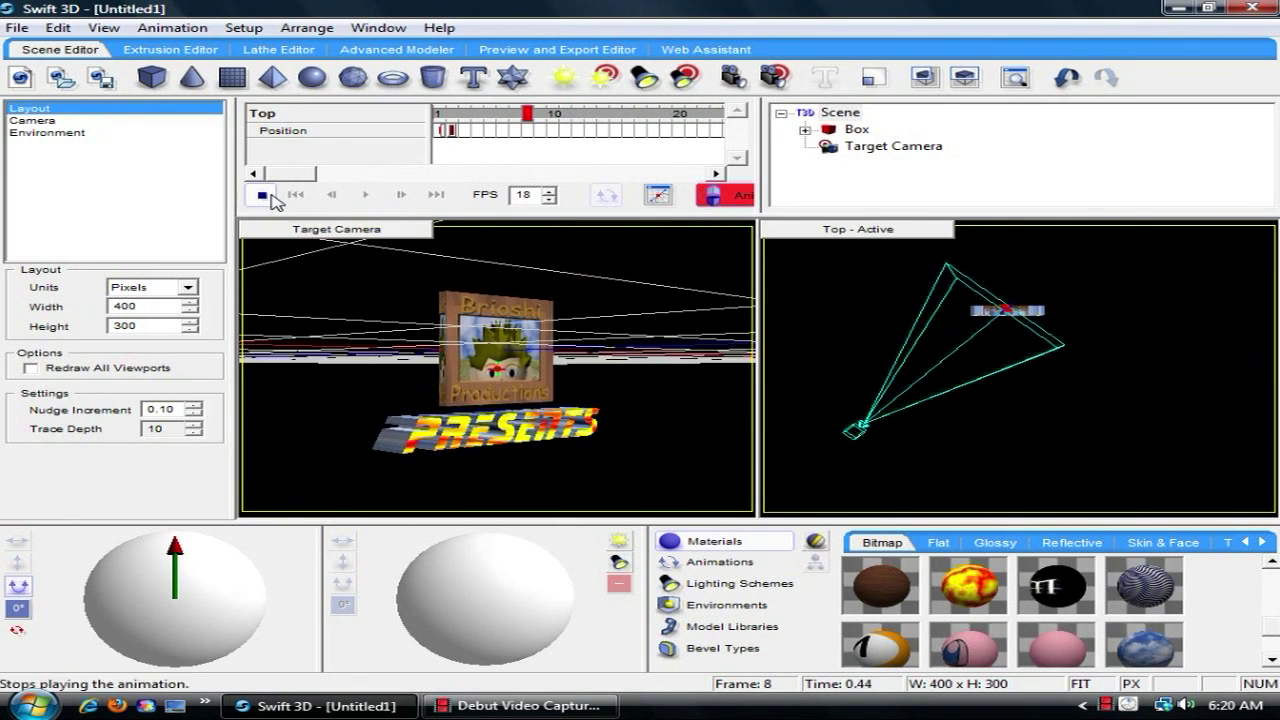
pyautogui.click(270, 196)
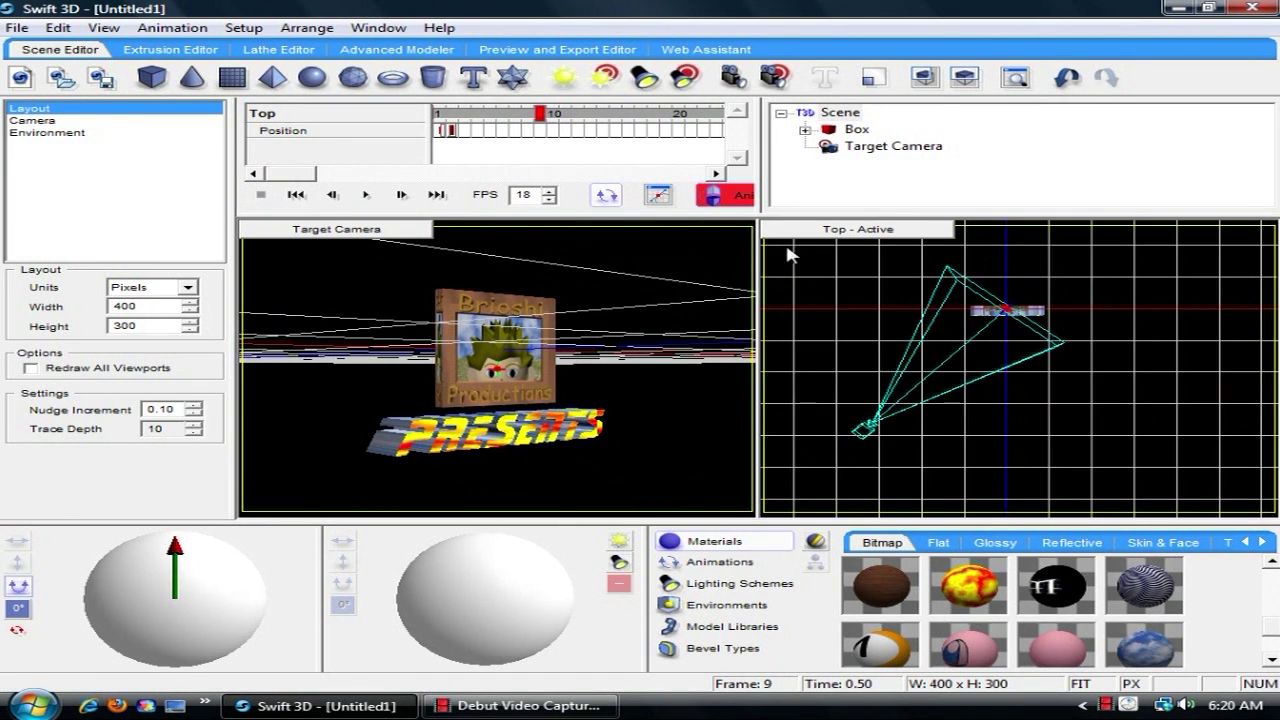
# Switch the right viewport to the Left view, zoomed out to show the camera
pyautogui.click(872, 232)
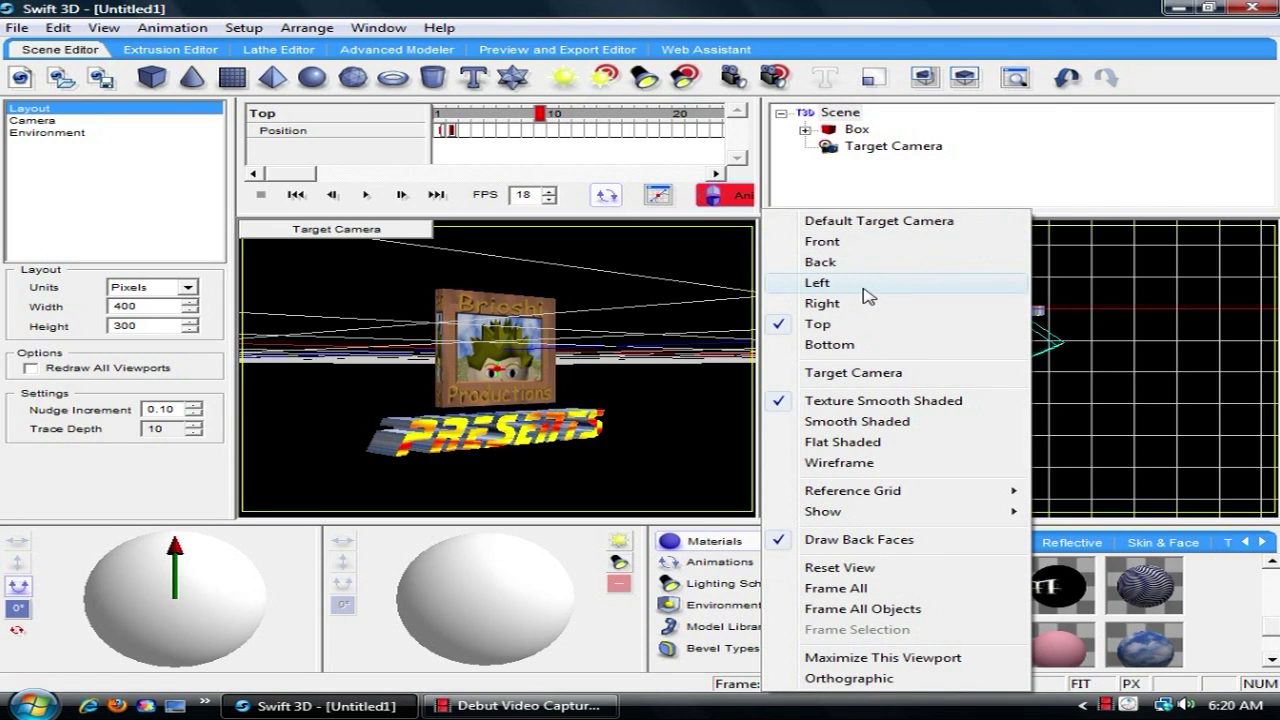
pyautogui.click(818, 283)
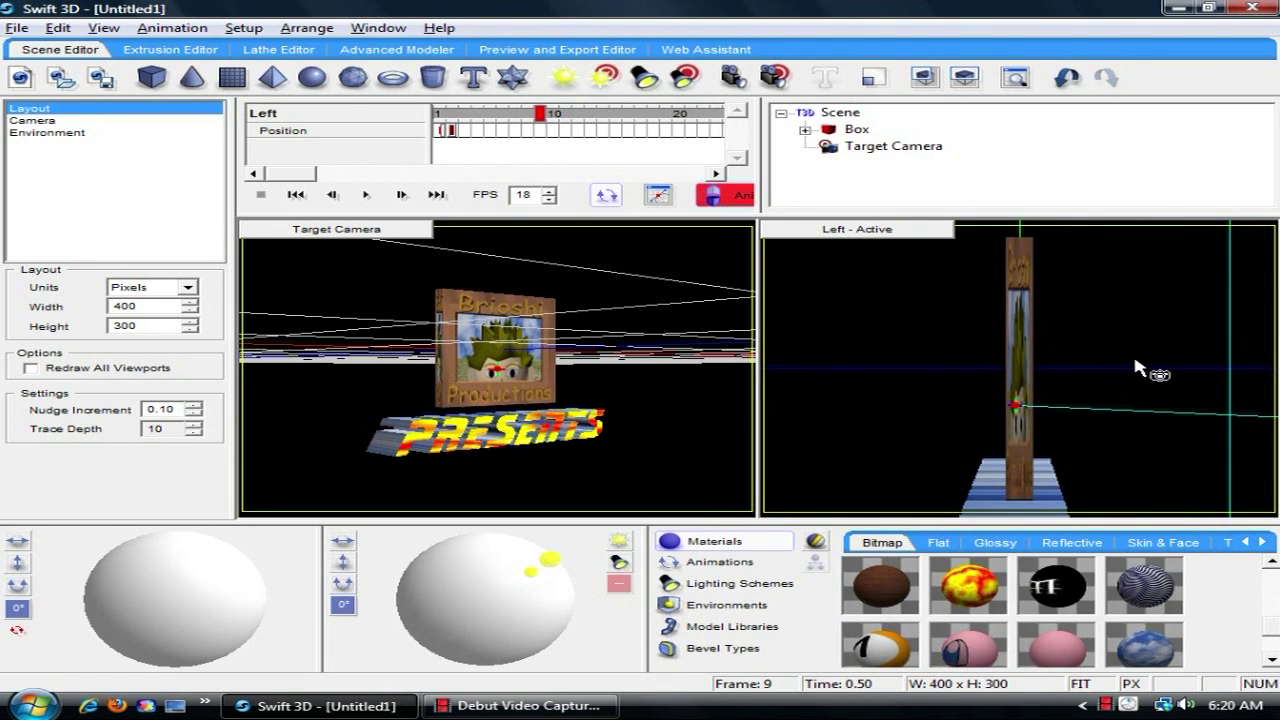
pyautogui.moveTo(1100, 292); pyautogui.dragTo(1120, 537)
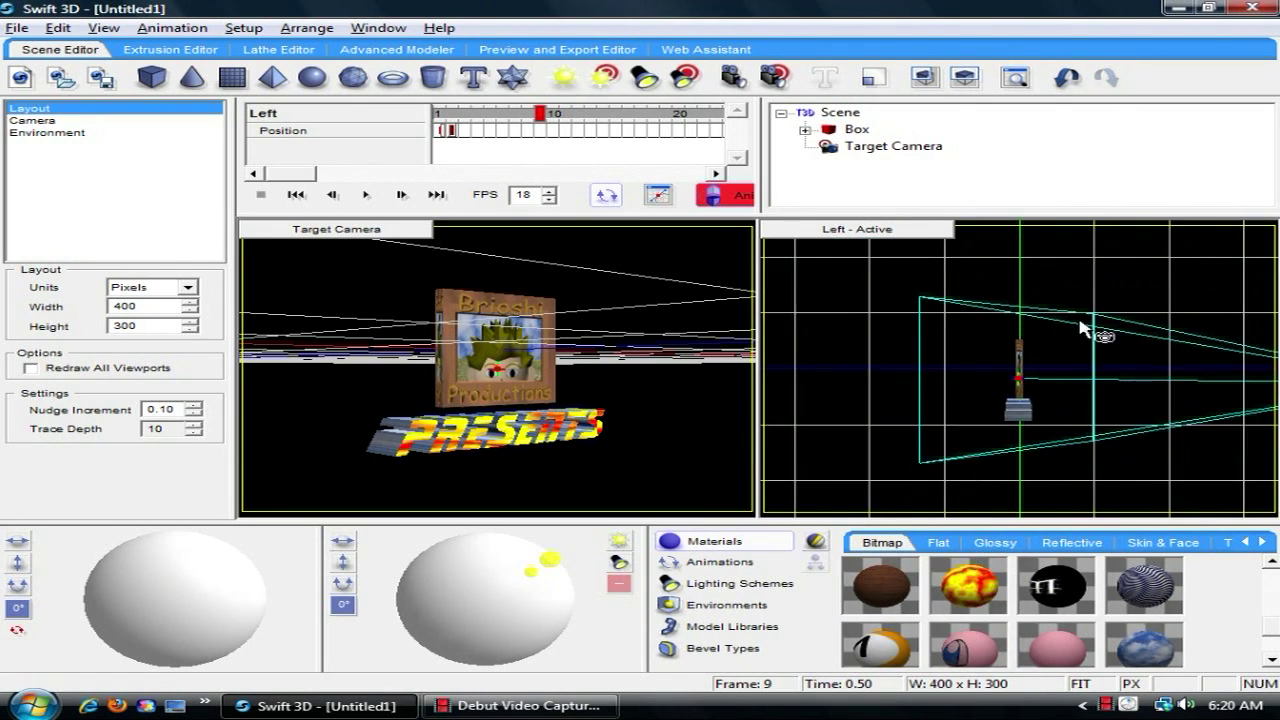
pyautogui.moveTo(1086, 329); pyautogui.dragTo(1120, 340)
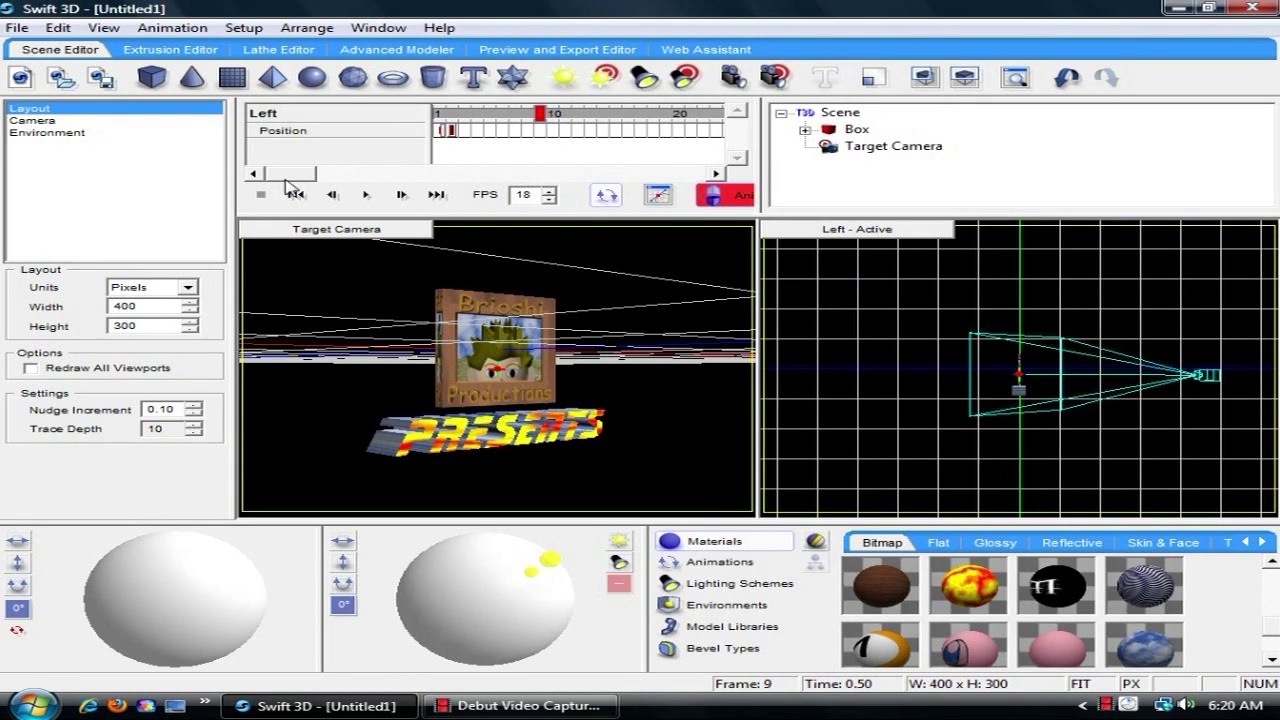
# Raise the camera at frame 50 to look down on the box, and preview the animation
pyautogui.moveTo(297, 177); pyautogui.dragTo(400, 178)
pyautogui.click(537, 114)
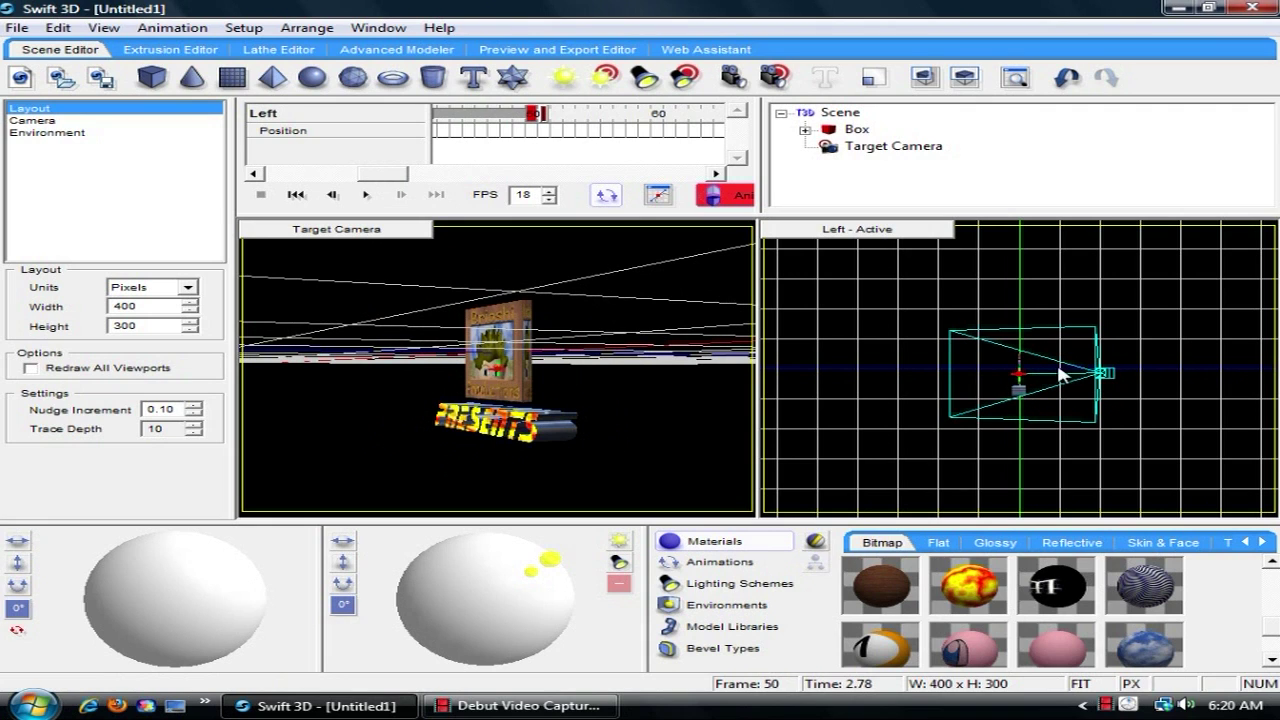
pyautogui.moveTo(1113, 380); pyautogui.dragTo(1036, 276)
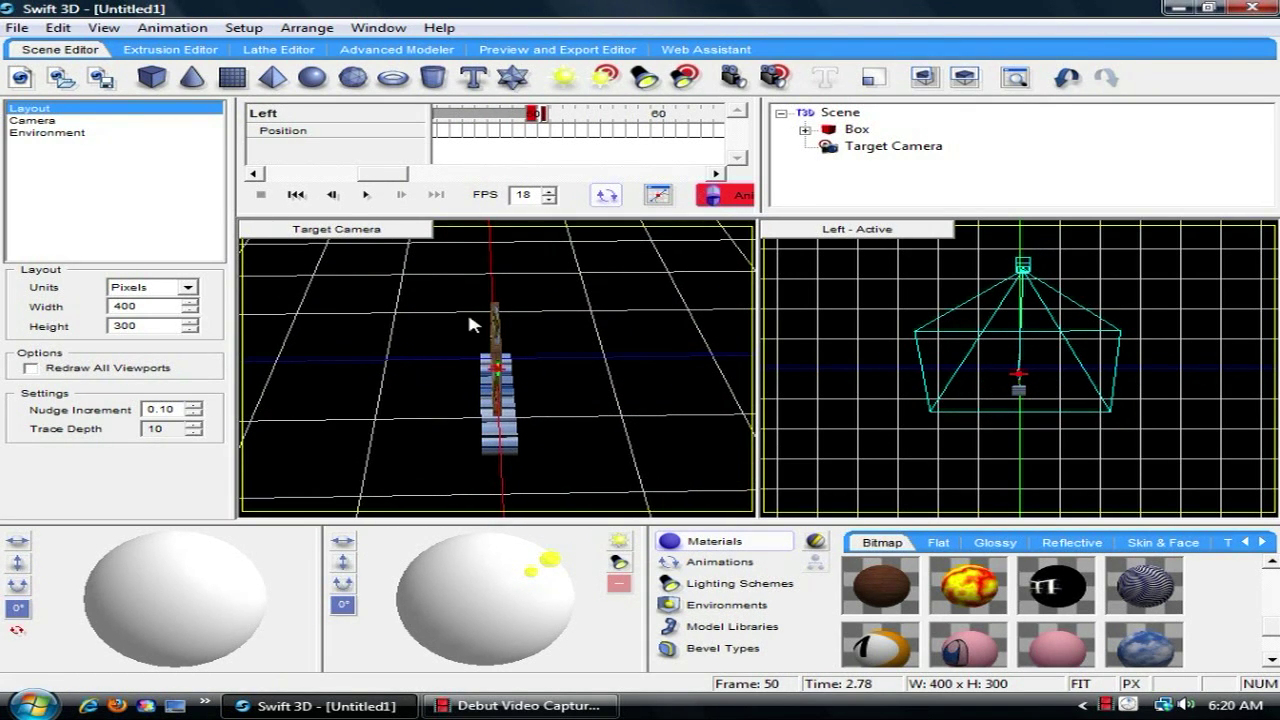
pyautogui.click(296, 194)
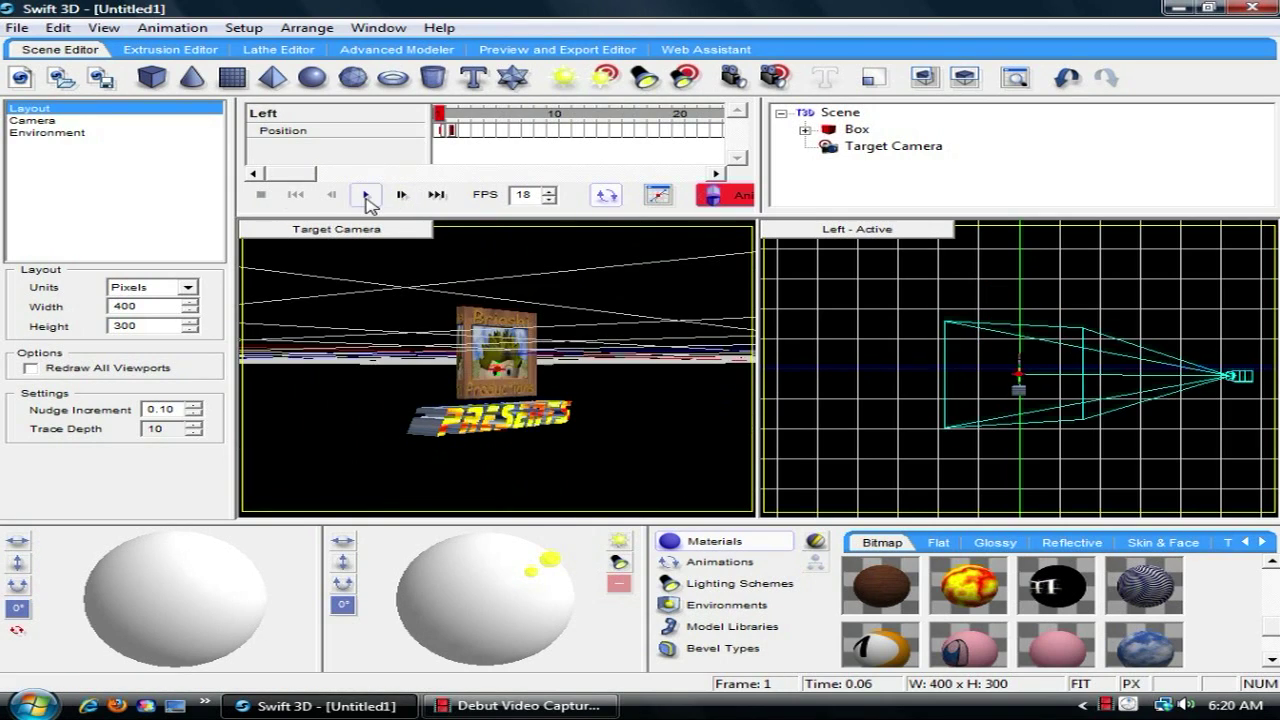
pyautogui.click(366, 194)
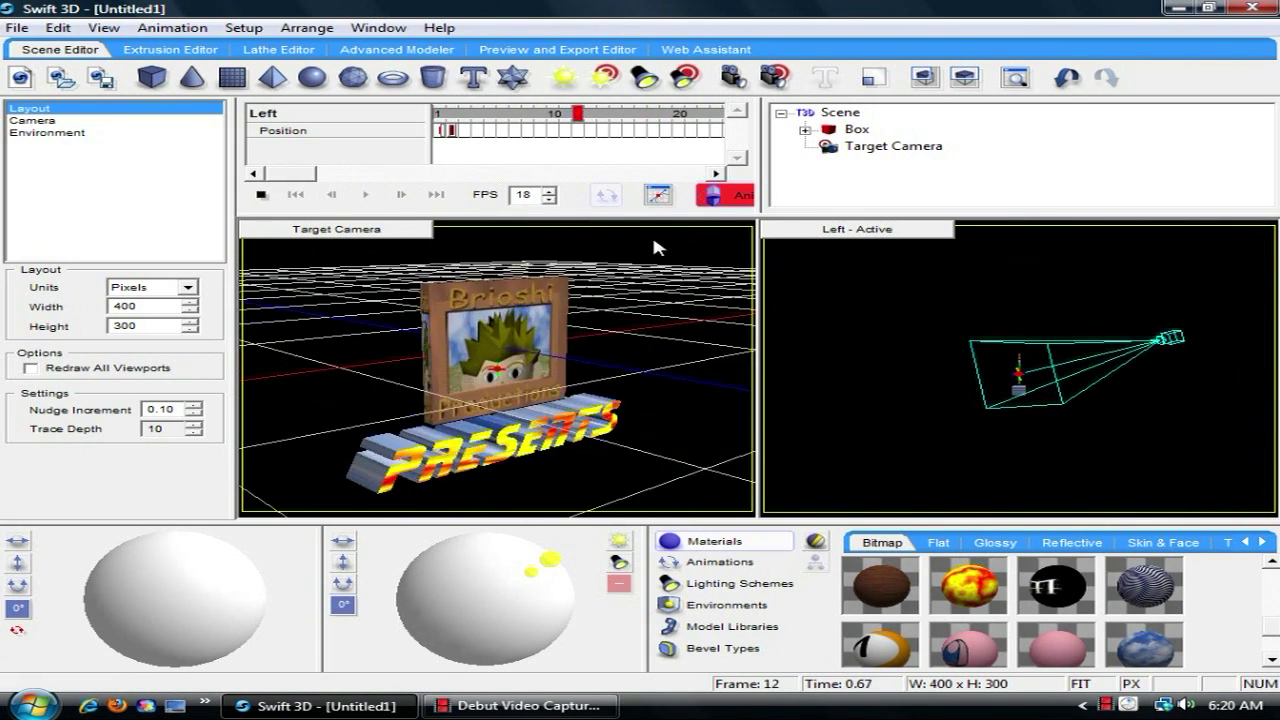
pyautogui.click(260, 194)
# Move the camera back to face the box and text, then replay and stop at frame 20
pyautogui.moveTo(1043, 278); pyautogui.dragTo(872, 333)
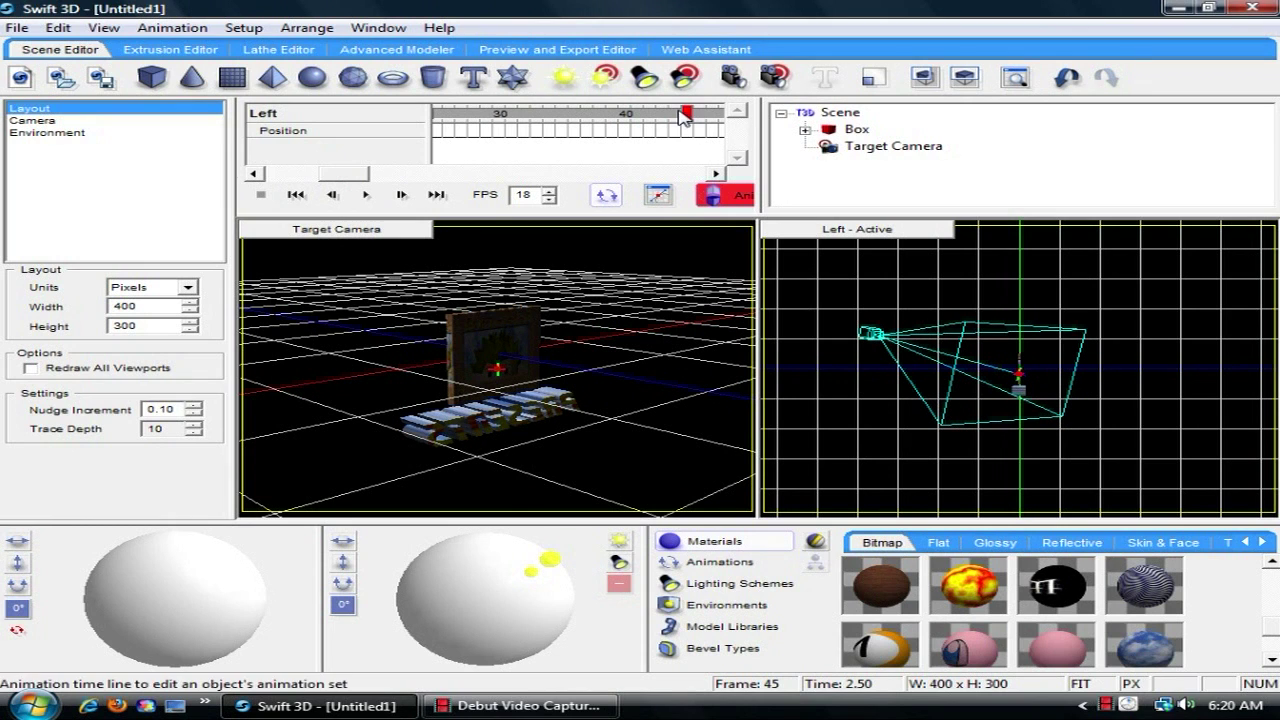
pyautogui.click(296, 194)
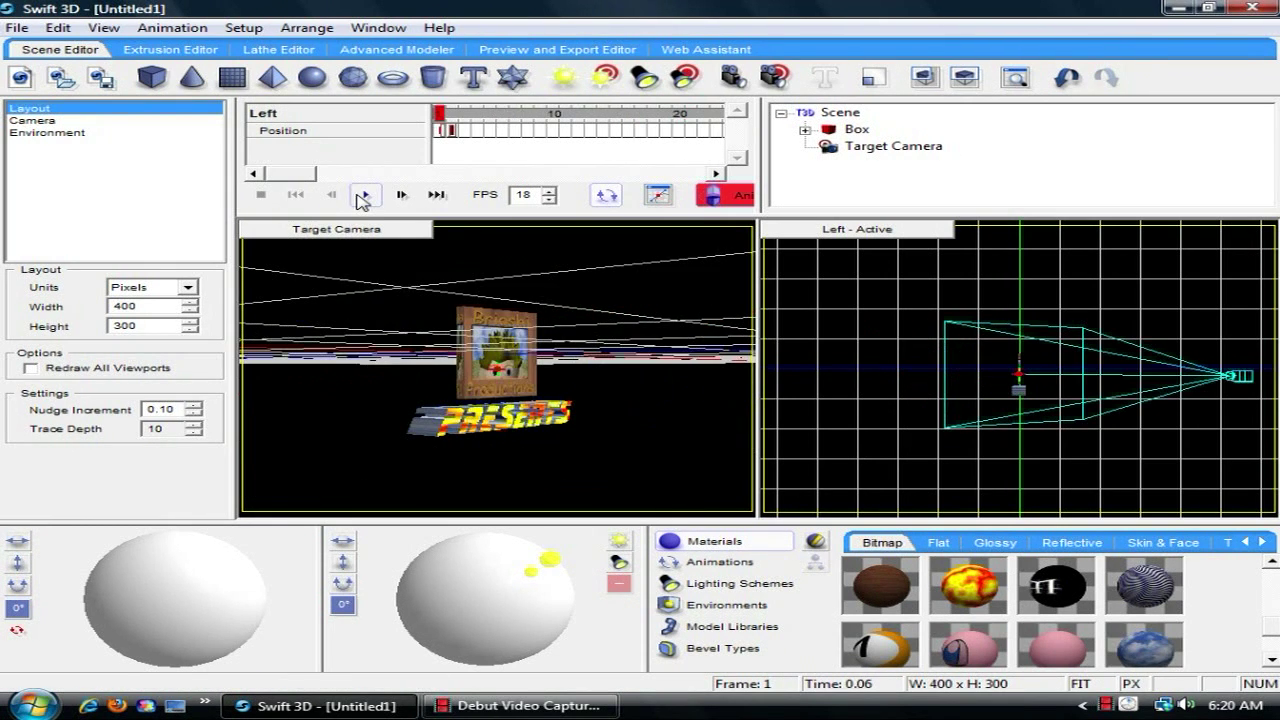
pyautogui.click(364, 195)
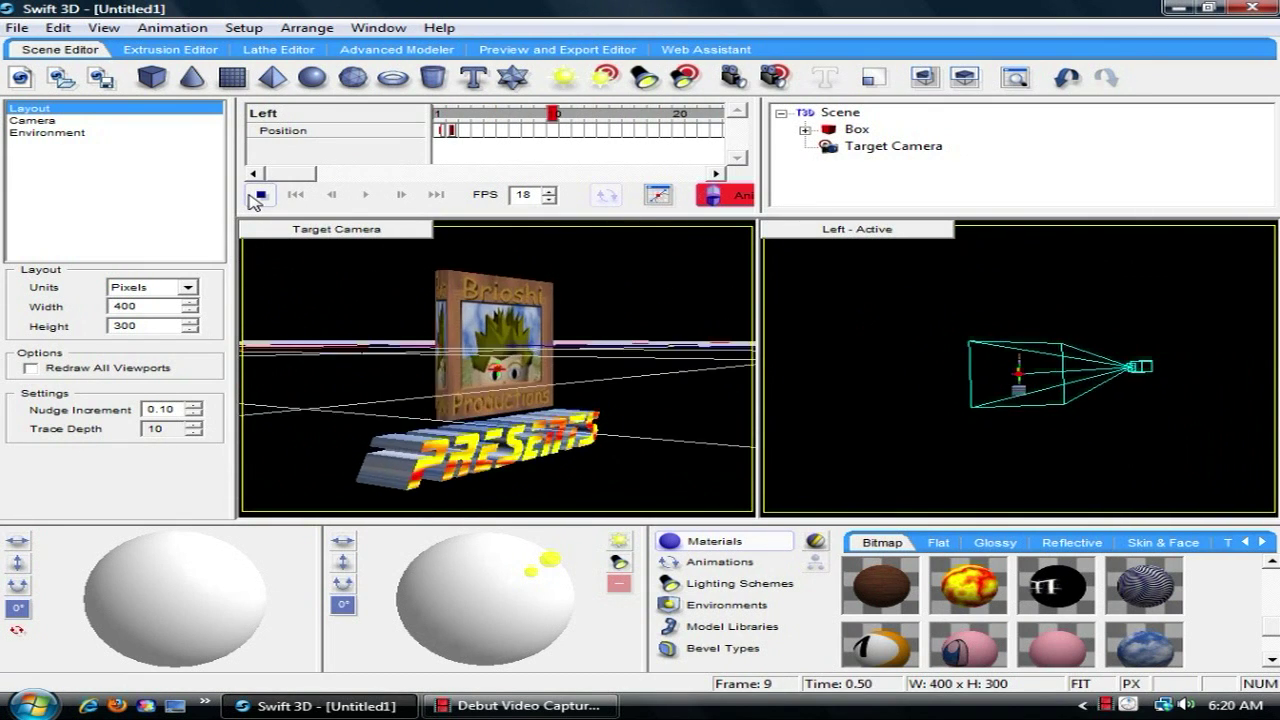
pyautogui.click(258, 196)
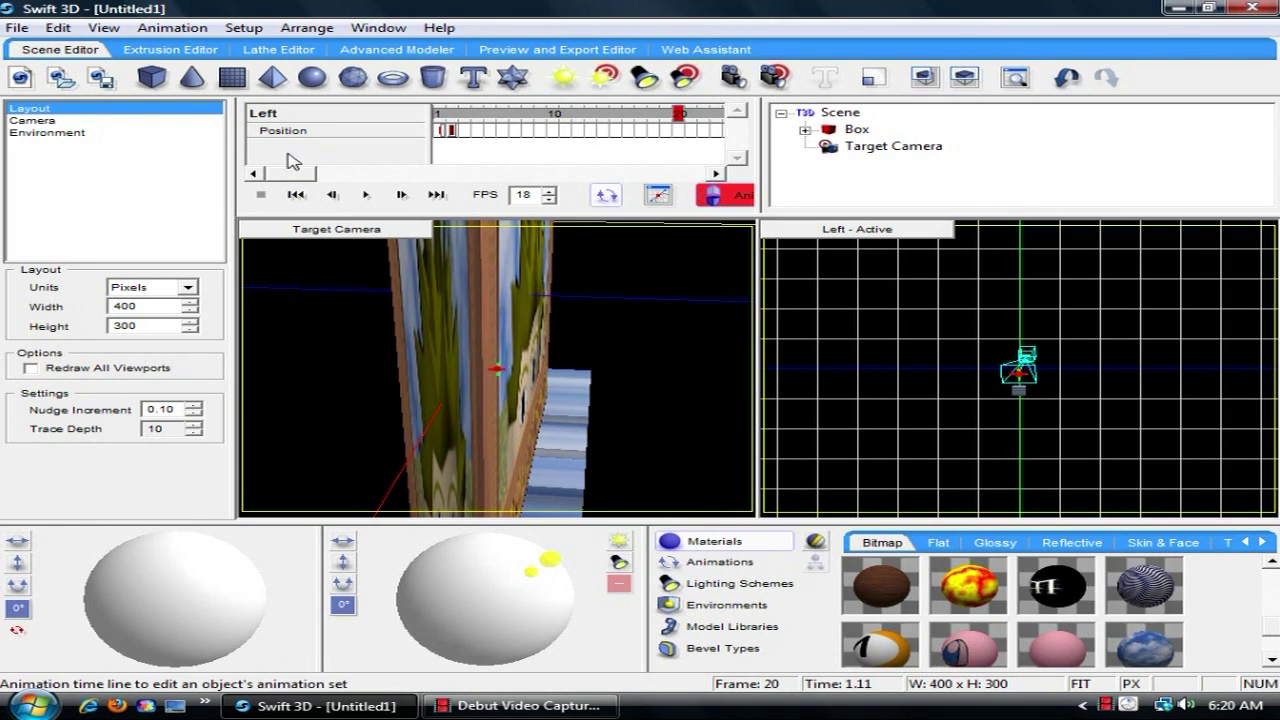
pyautogui.moveTo(307, 172); pyautogui.dragTo(379, 177)
pyautogui.click(897, 149)
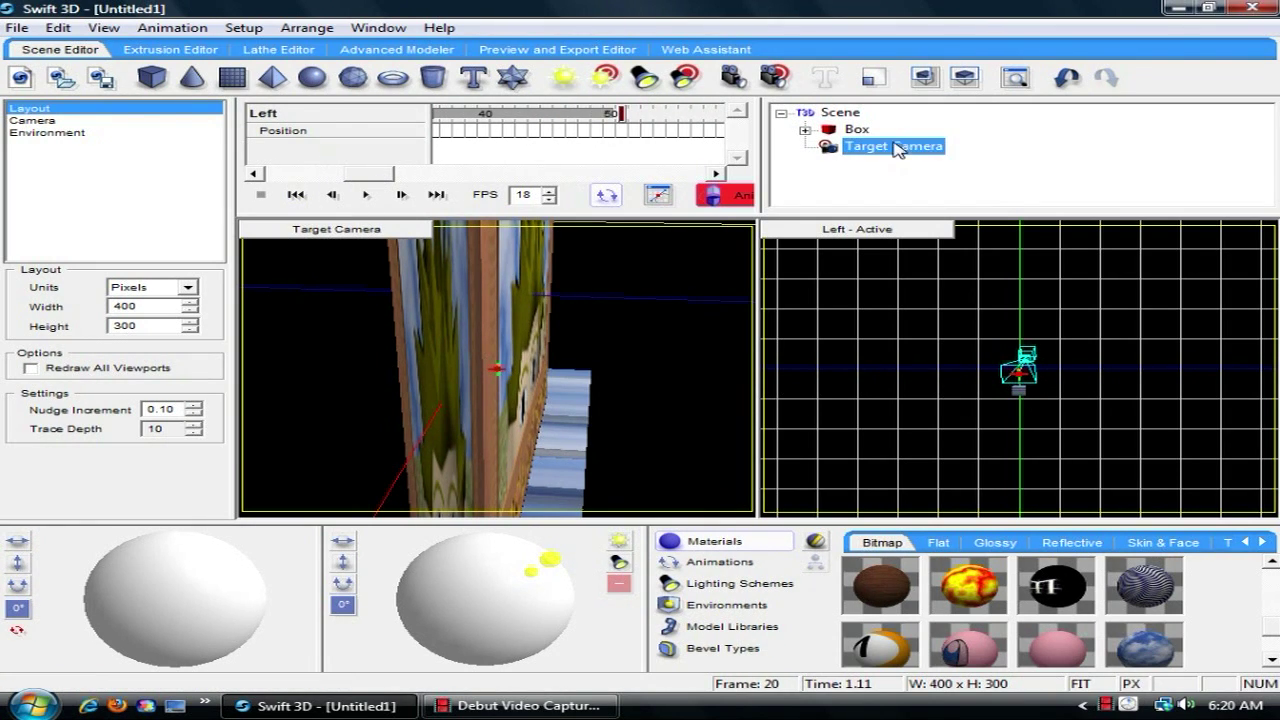
# Delete a Target Camera Position key frame and play back the shortened camera move
pyautogui.rightClick(546, 130)
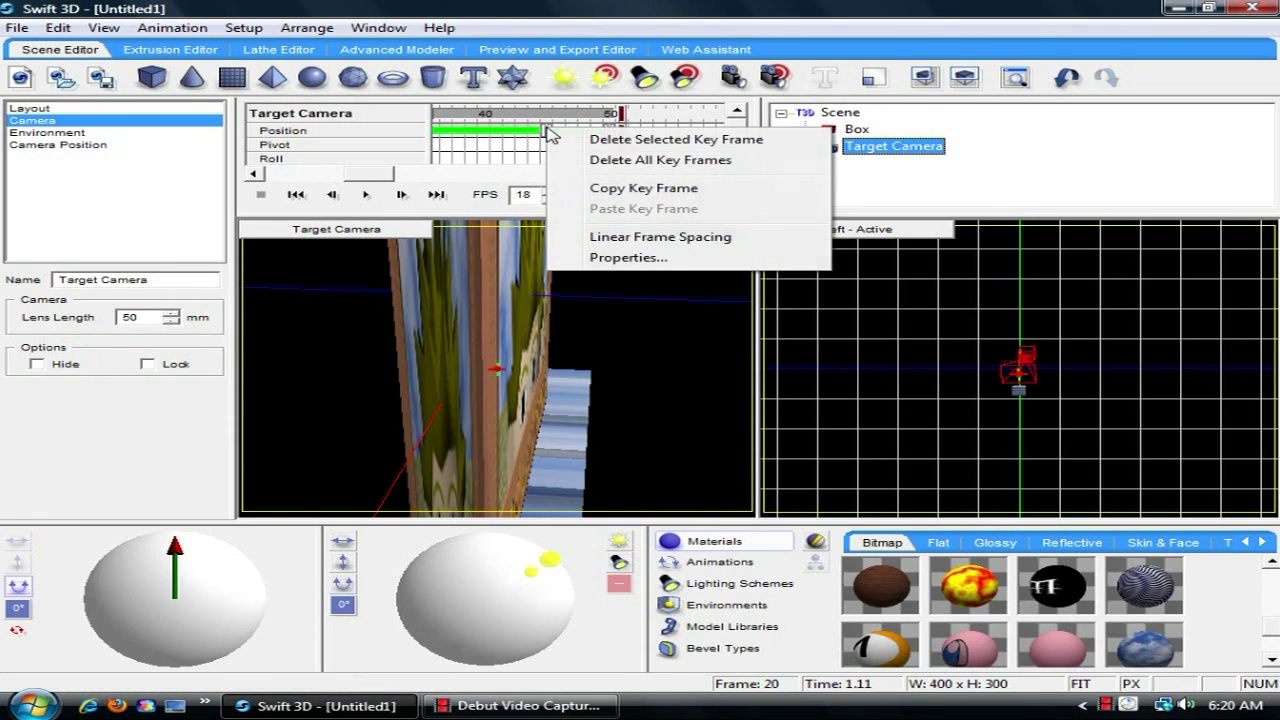
pyautogui.click(675, 142)
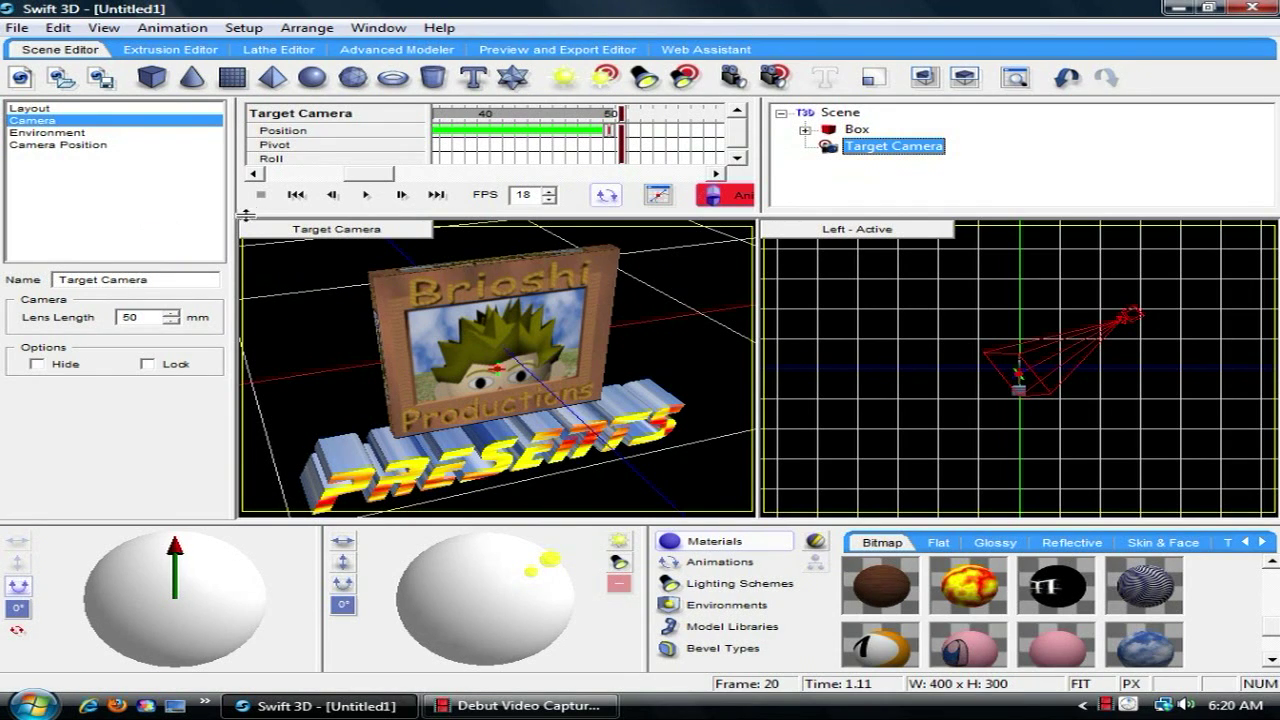
pyautogui.click(364, 196)
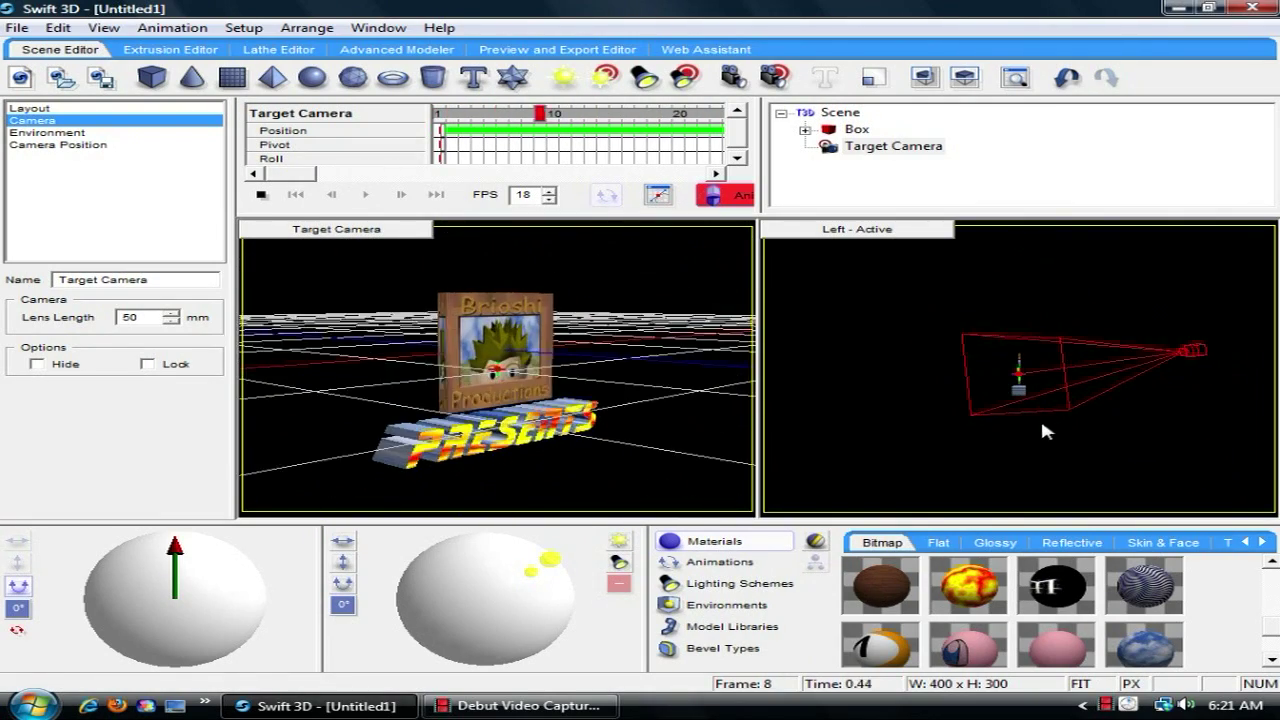
pyautogui.click(261, 196)
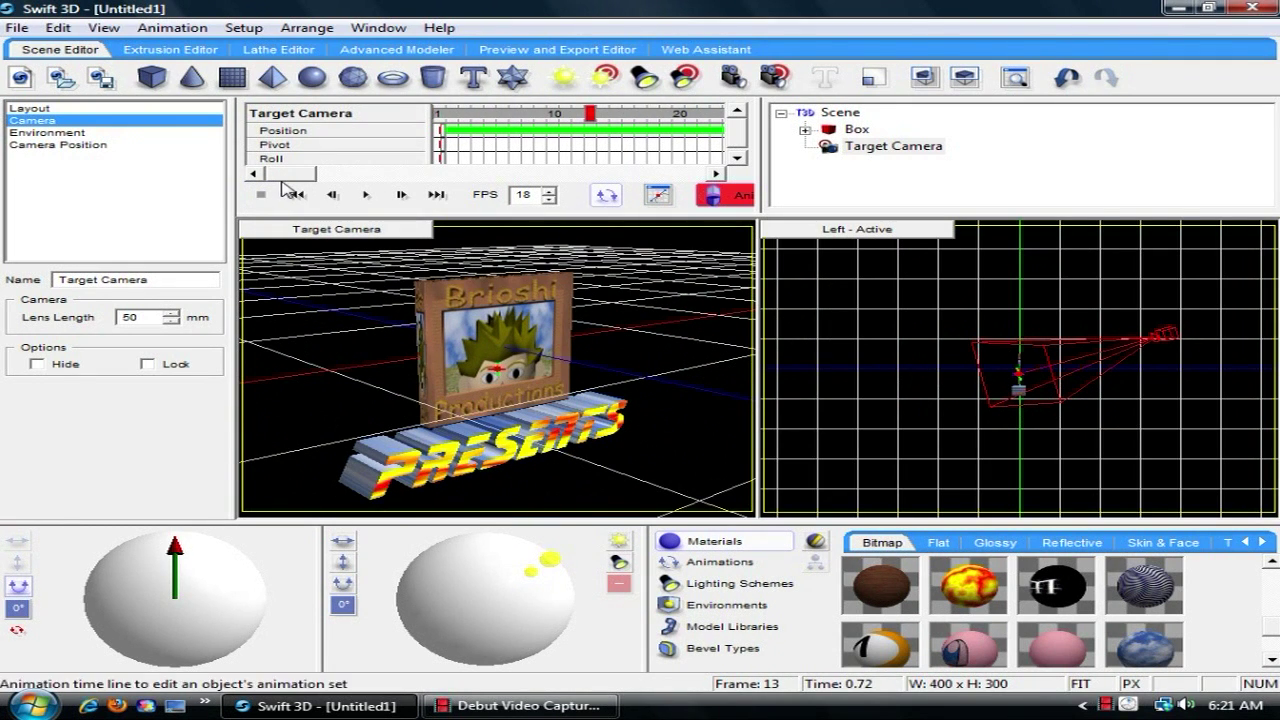
pyautogui.moveTo(290, 173); pyautogui.dragTo(380, 175)
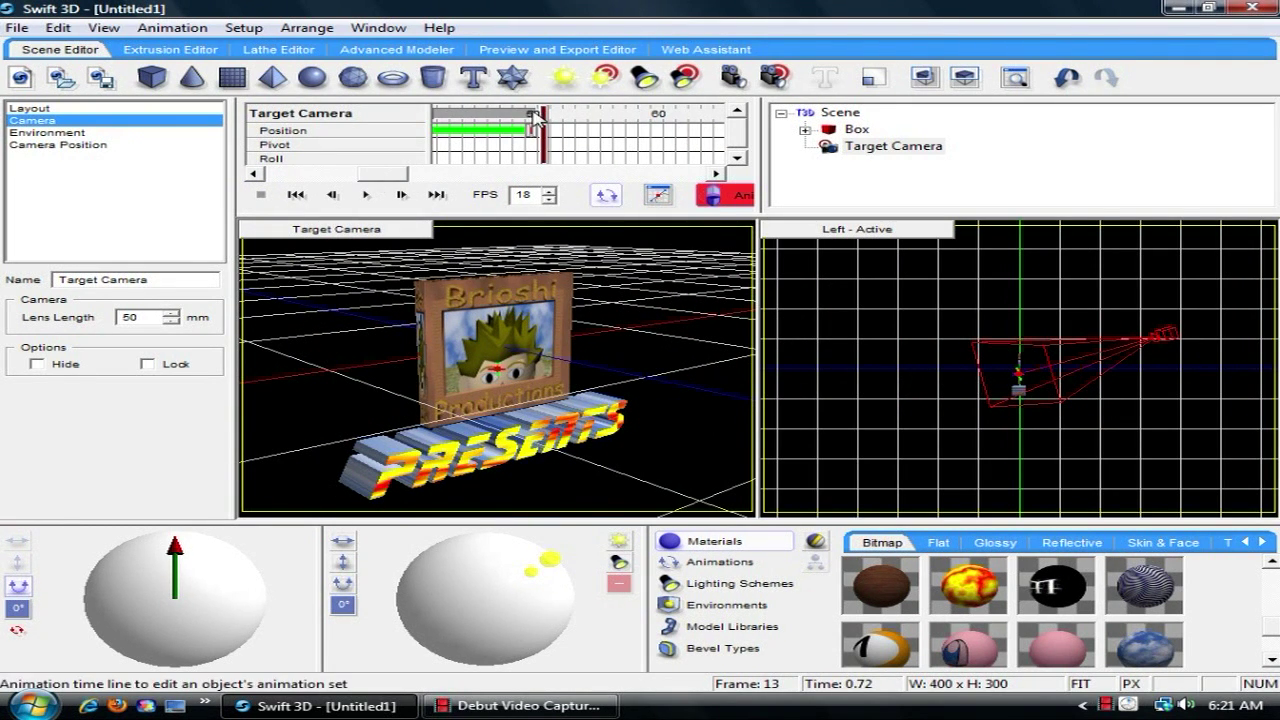
pyautogui.click(536, 115)
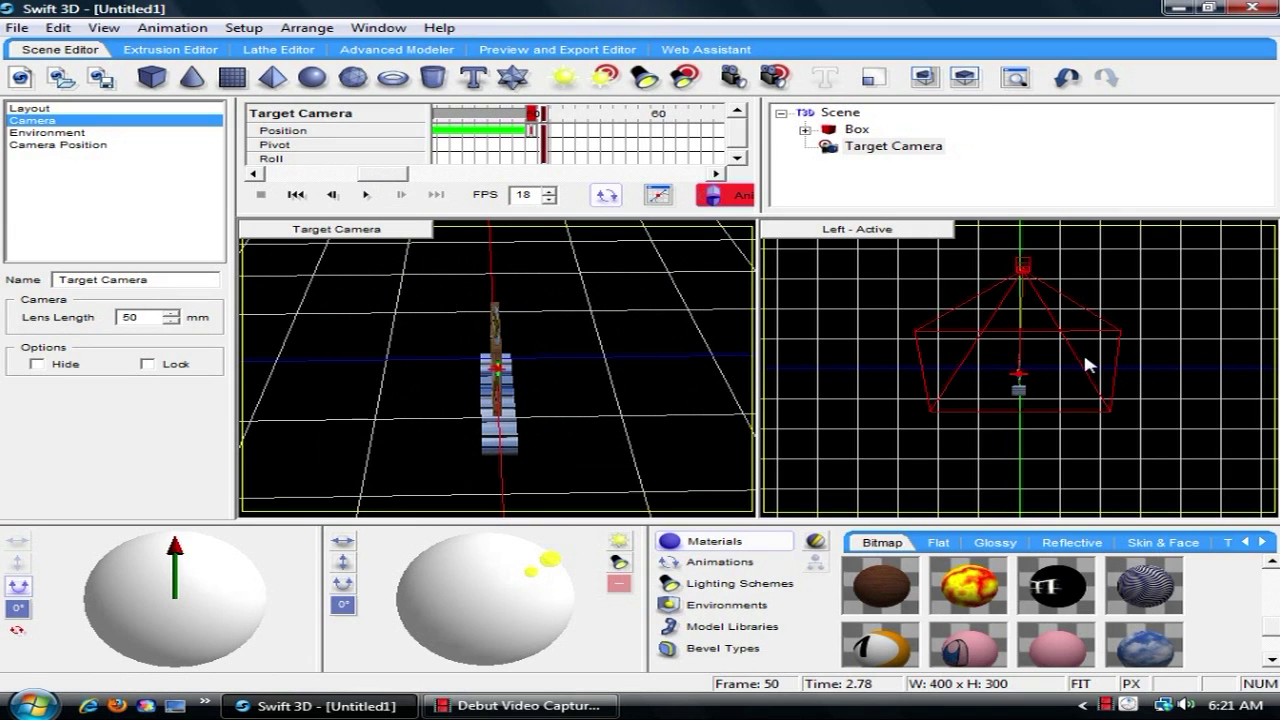
# At frame 50, swing the camera above the sign in the Left view and orbit its view
pyautogui.scroll(2, 1065, 415)
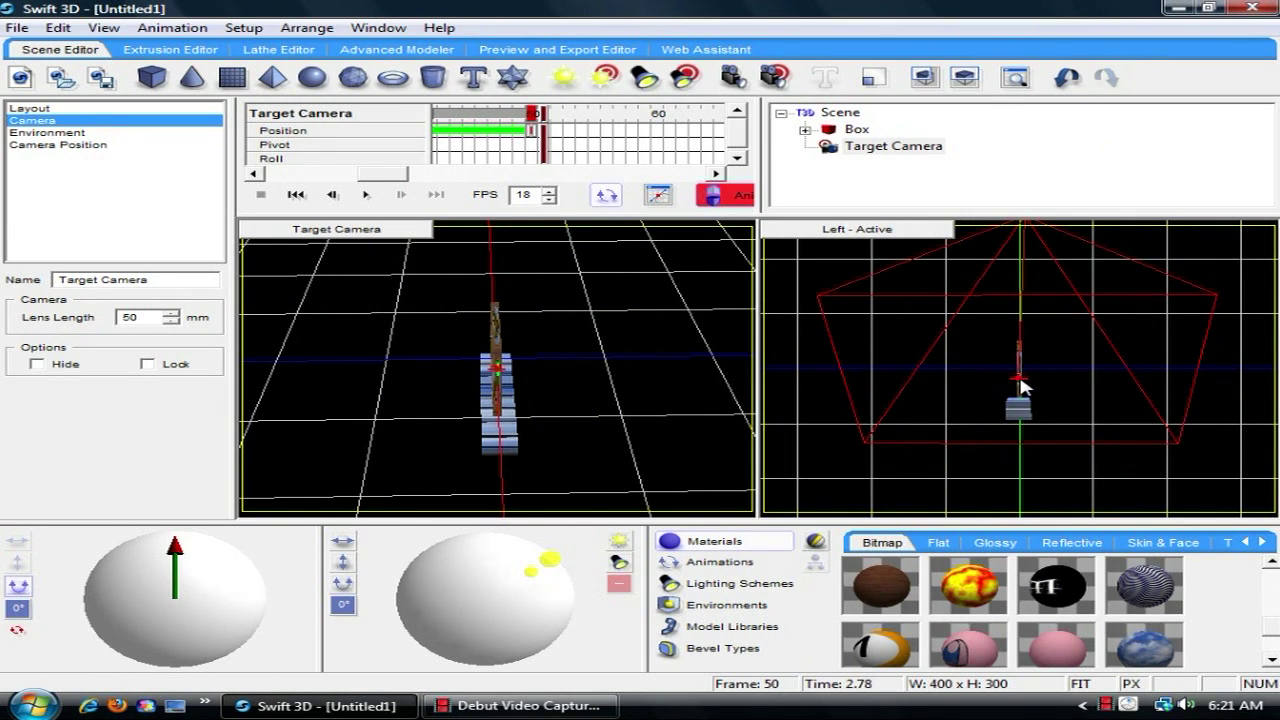
pyautogui.moveTo(1025, 387); pyautogui.dragTo(980, 426)
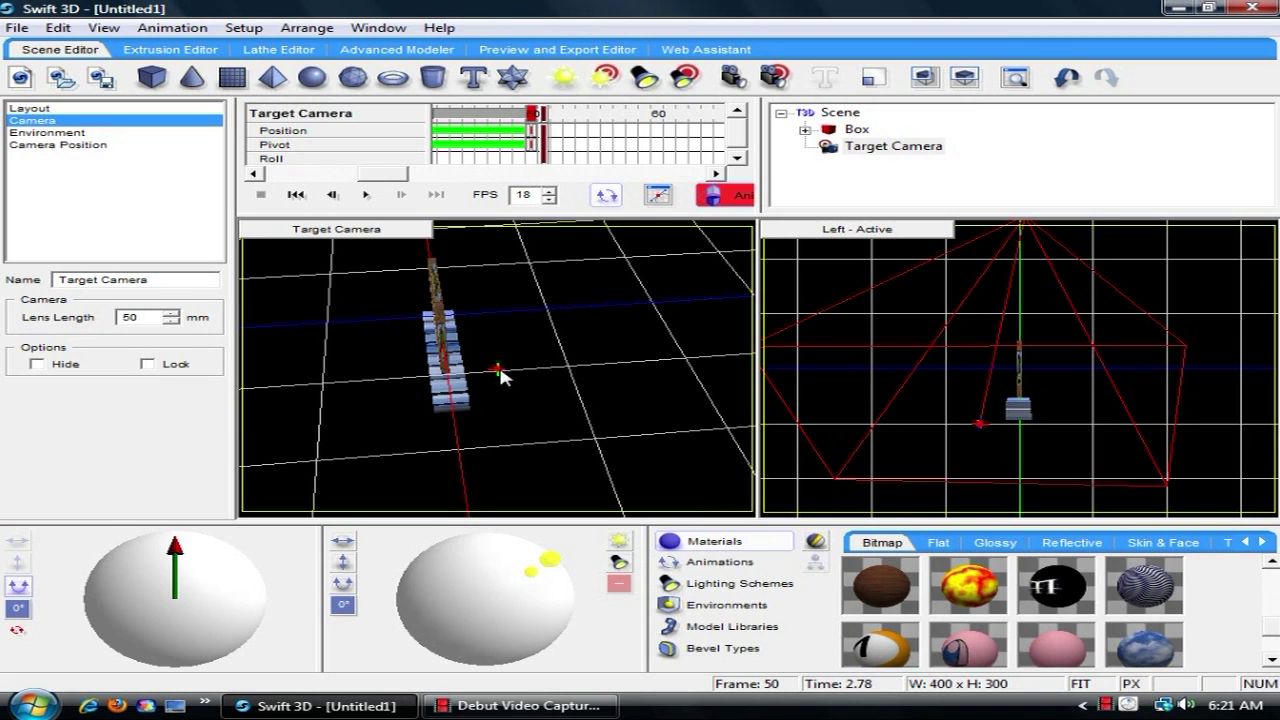
pyautogui.moveTo(498, 376); pyautogui.dragTo(398, 346)
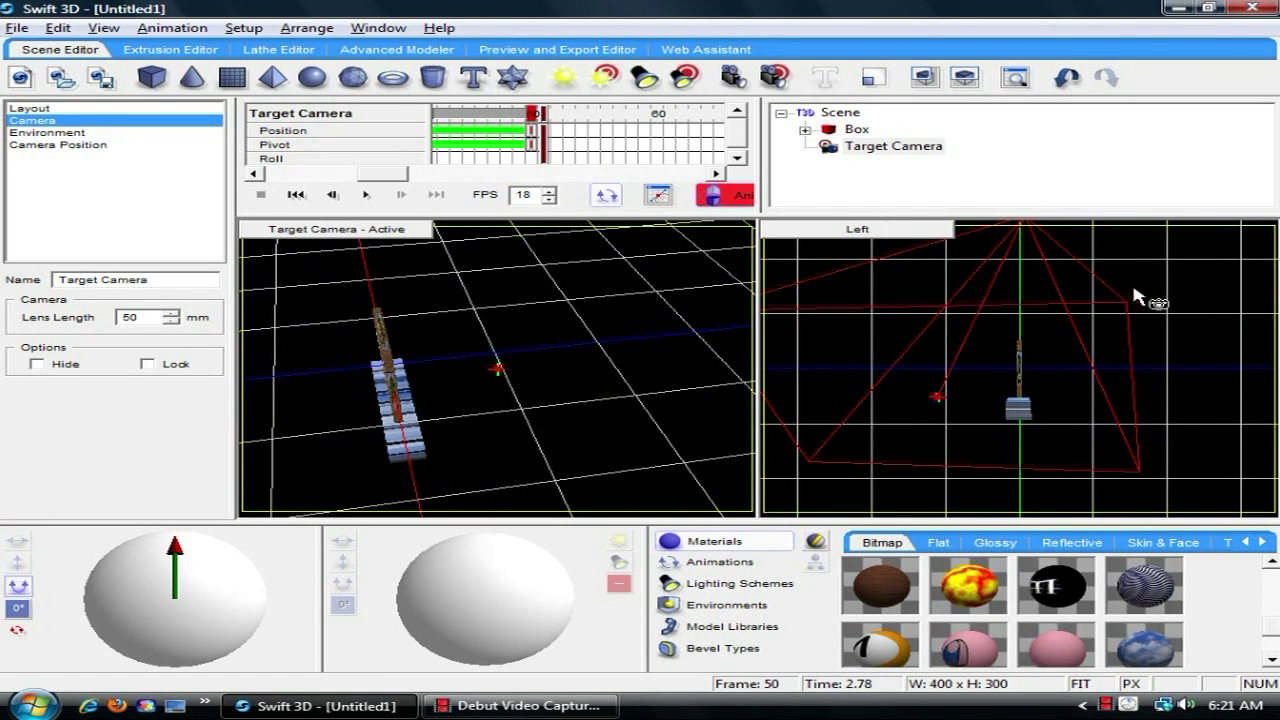
pyautogui.moveTo(1143, 294); pyautogui.dragTo(1032, 338)
# Switch the side viewport to Top and reposition the frame-50 camera there
pyautogui.click(886, 231)
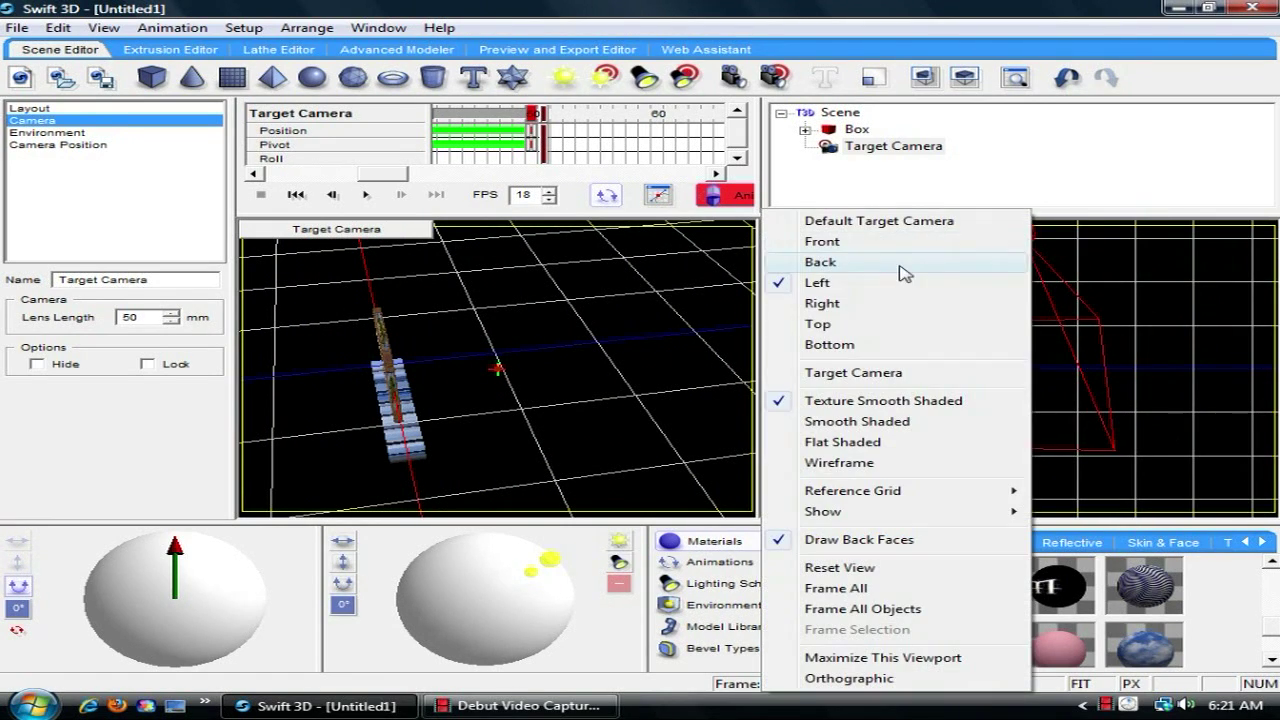
pyautogui.click(818, 324)
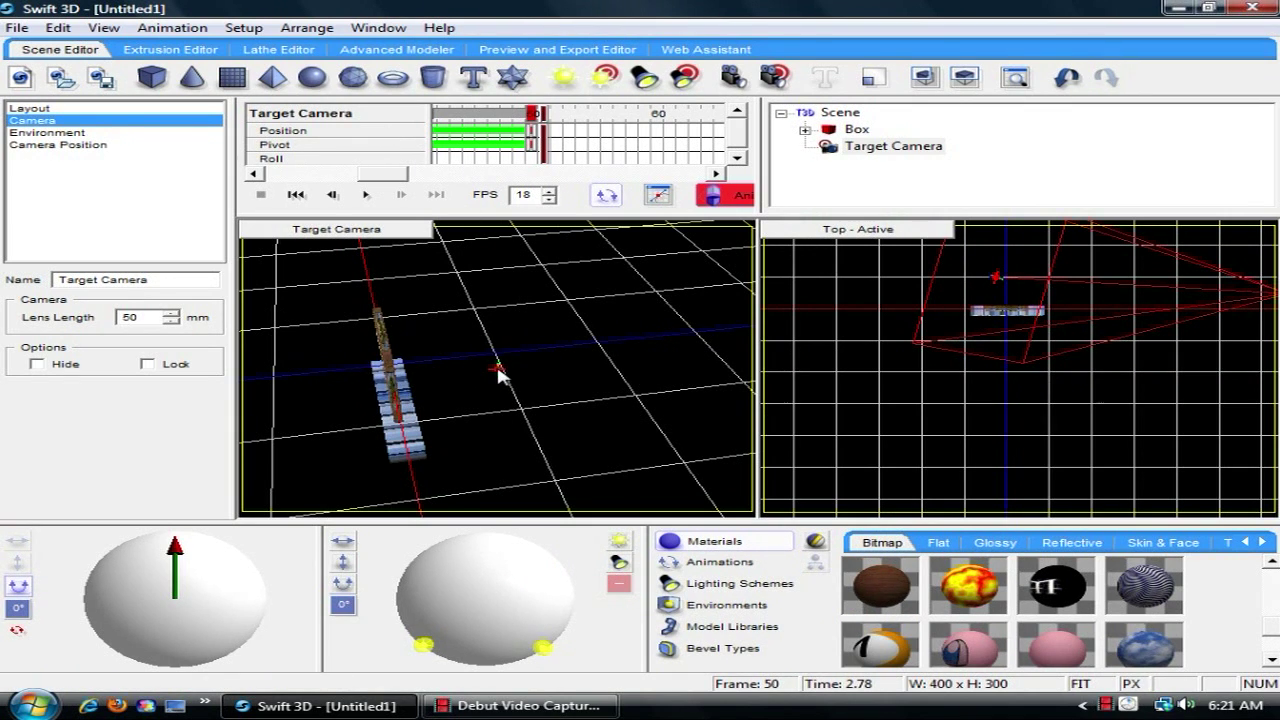
pyautogui.moveTo(497, 372); pyautogui.dragTo(450, 360)
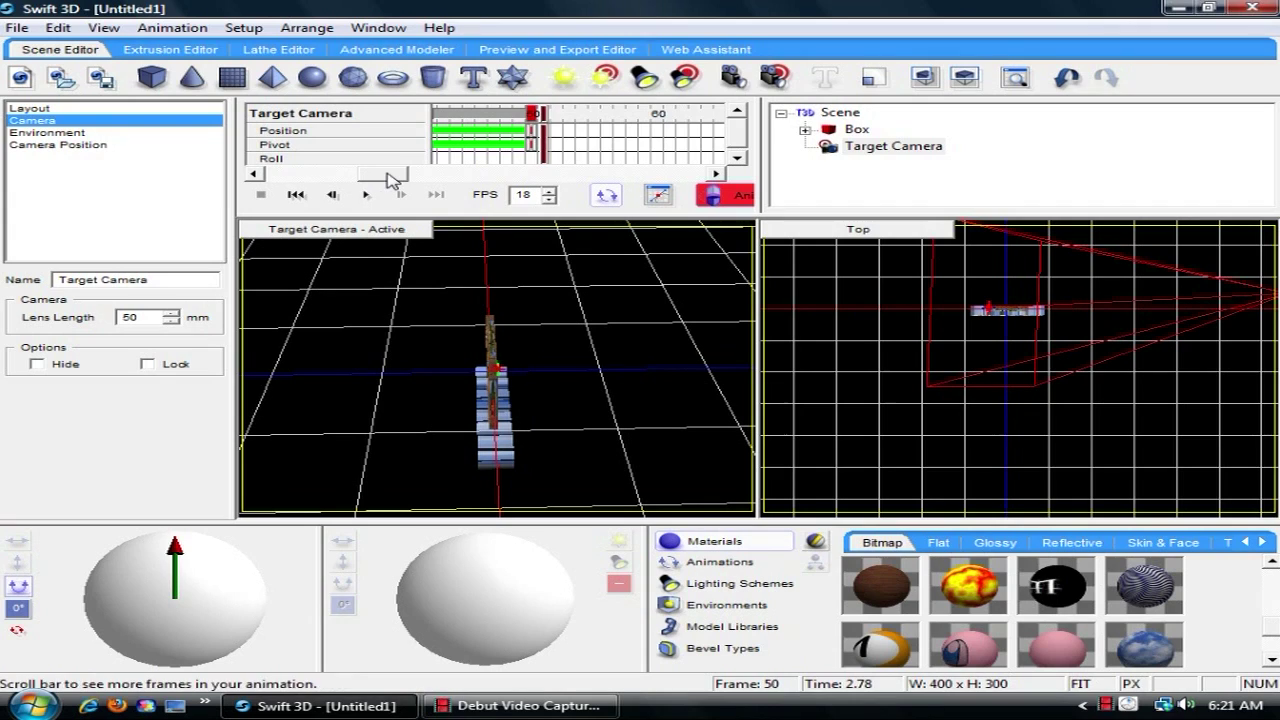
pyautogui.moveTo(357, 180); pyautogui.dragTo(265, 176)
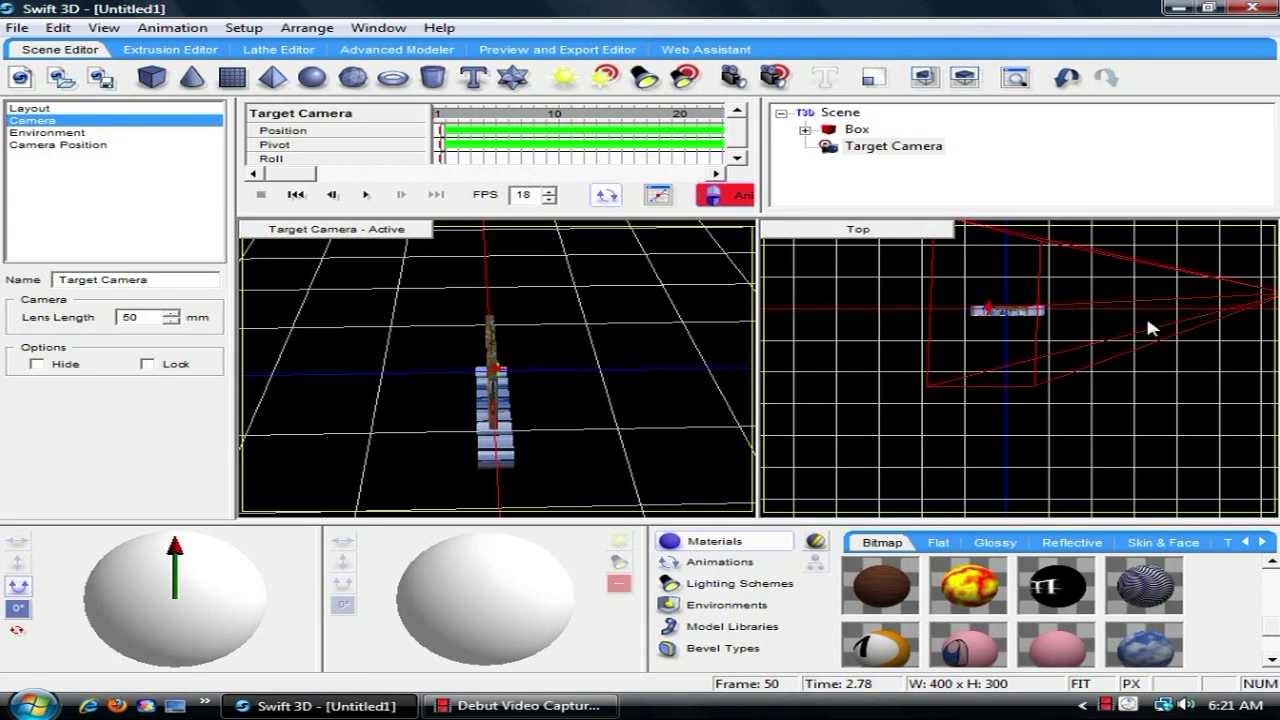
pyautogui.moveTo(1129, 297); pyautogui.dragTo(1030, 443)
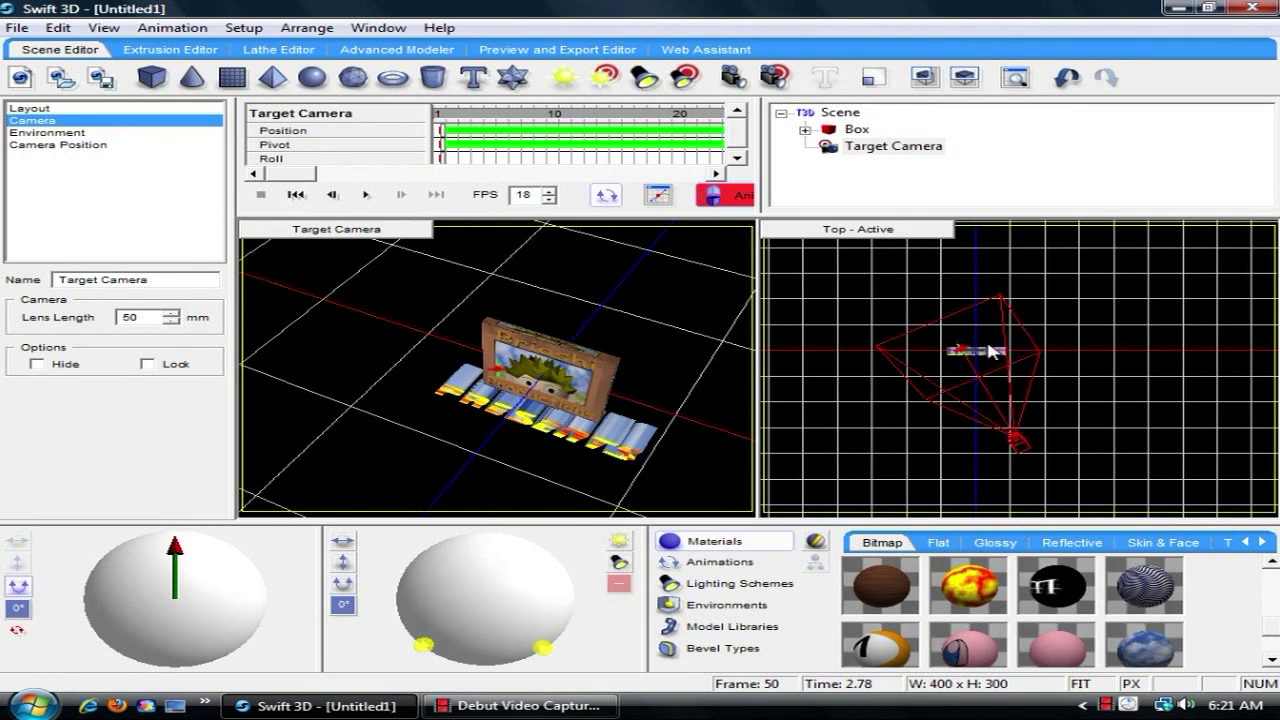
# Shorten the camera's Pivot key frames to end near frame 13 instead of 50
pyautogui.moveTo(962, 355); pyautogui.dragTo(1001, 331)
pyautogui.hotkey('ctrl', 'z')
pyautogui.moveTo(500, 375); pyautogui.dragTo(437, 388)
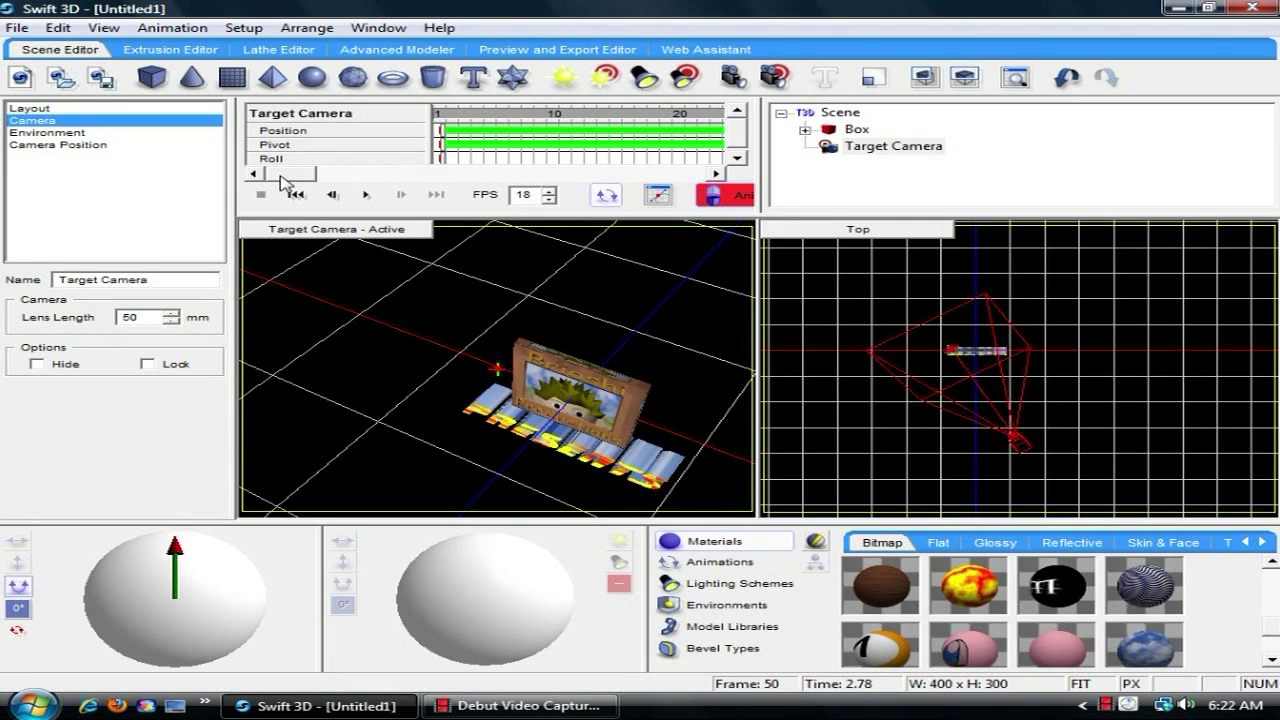
pyautogui.moveTo(300, 173); pyautogui.dragTo(370, 190)
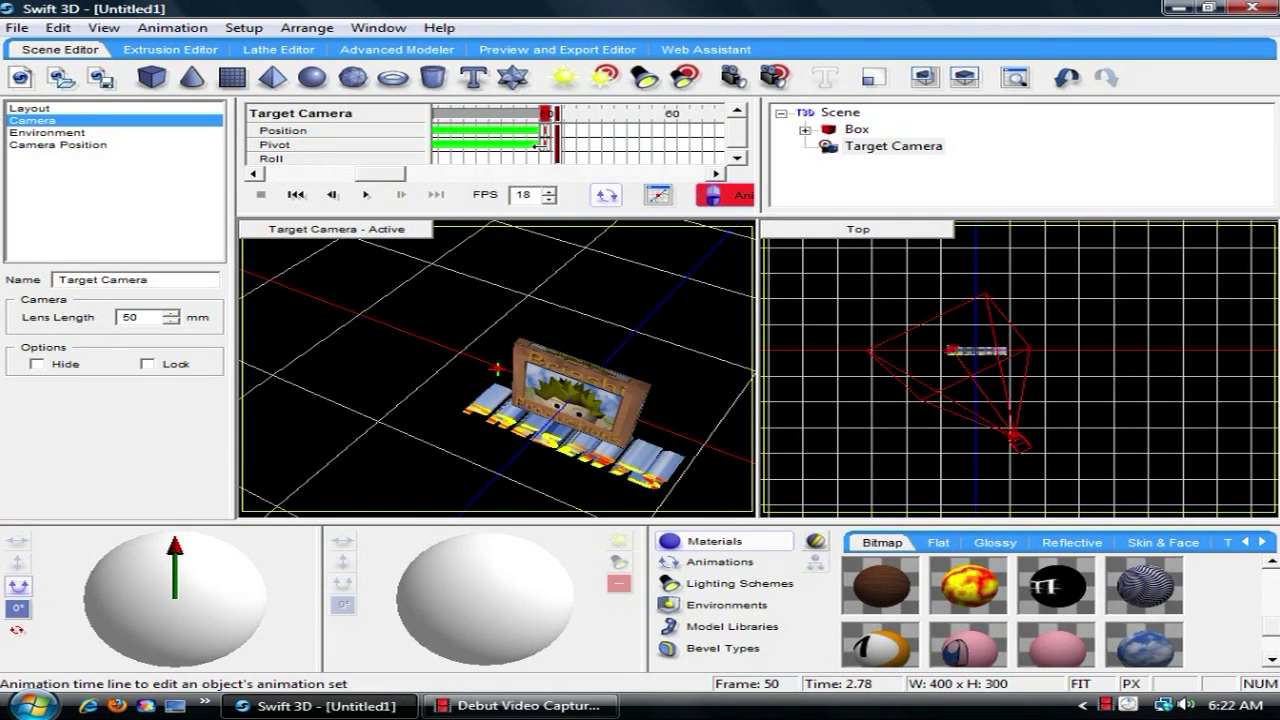
pyautogui.moveTo(546, 143); pyautogui.dragTo(517, 143)
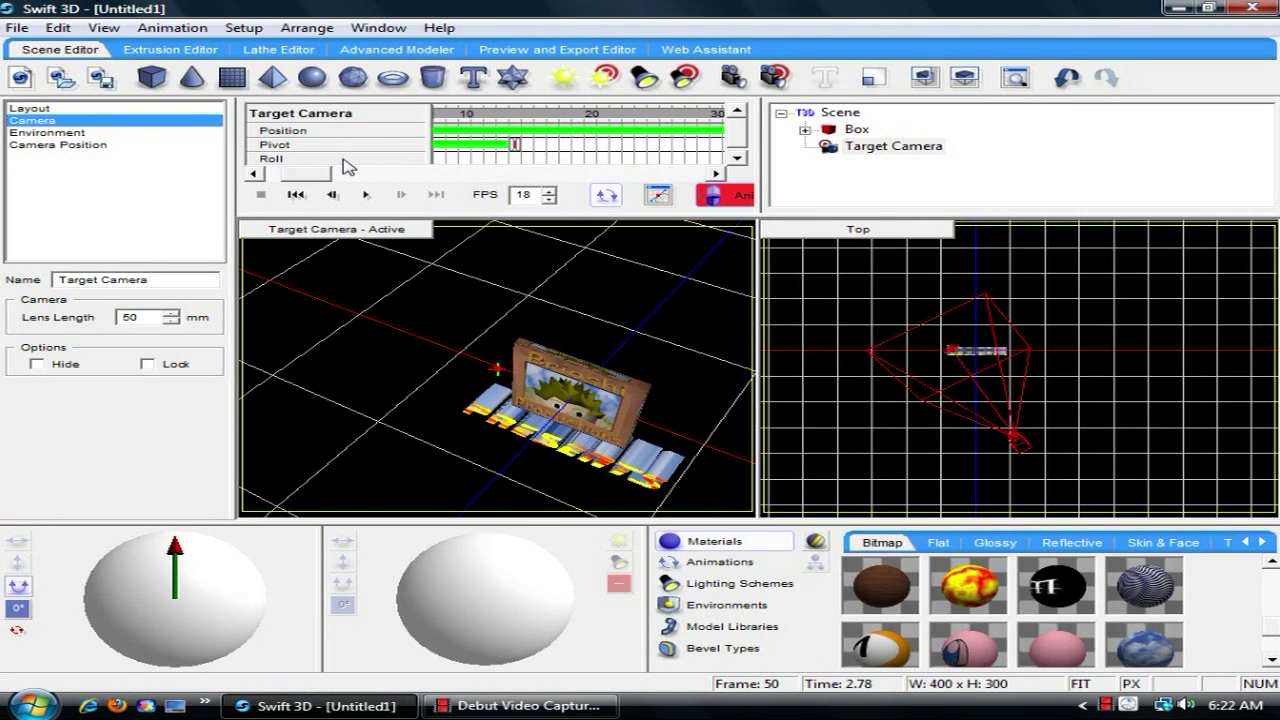
pyautogui.click(273, 175)
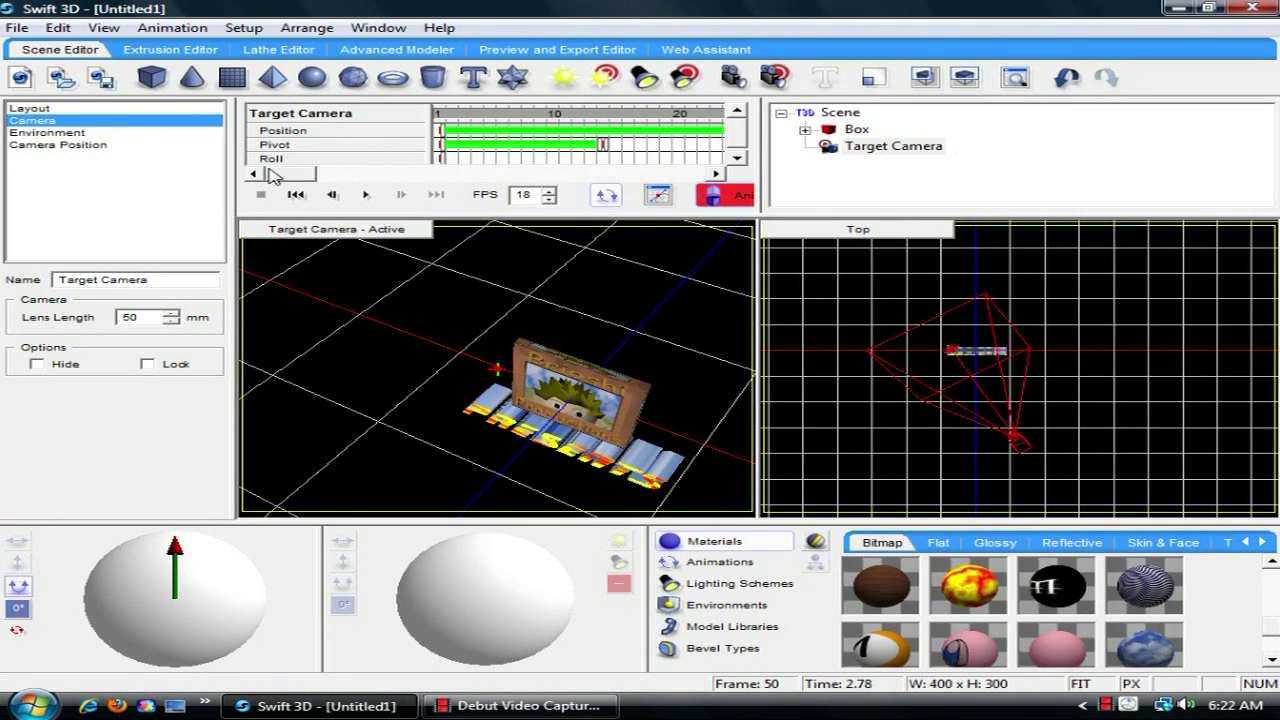
# Preview the revised camera move, checking frames 14 and 50, then return to frame 1
pyautogui.click(439, 112)
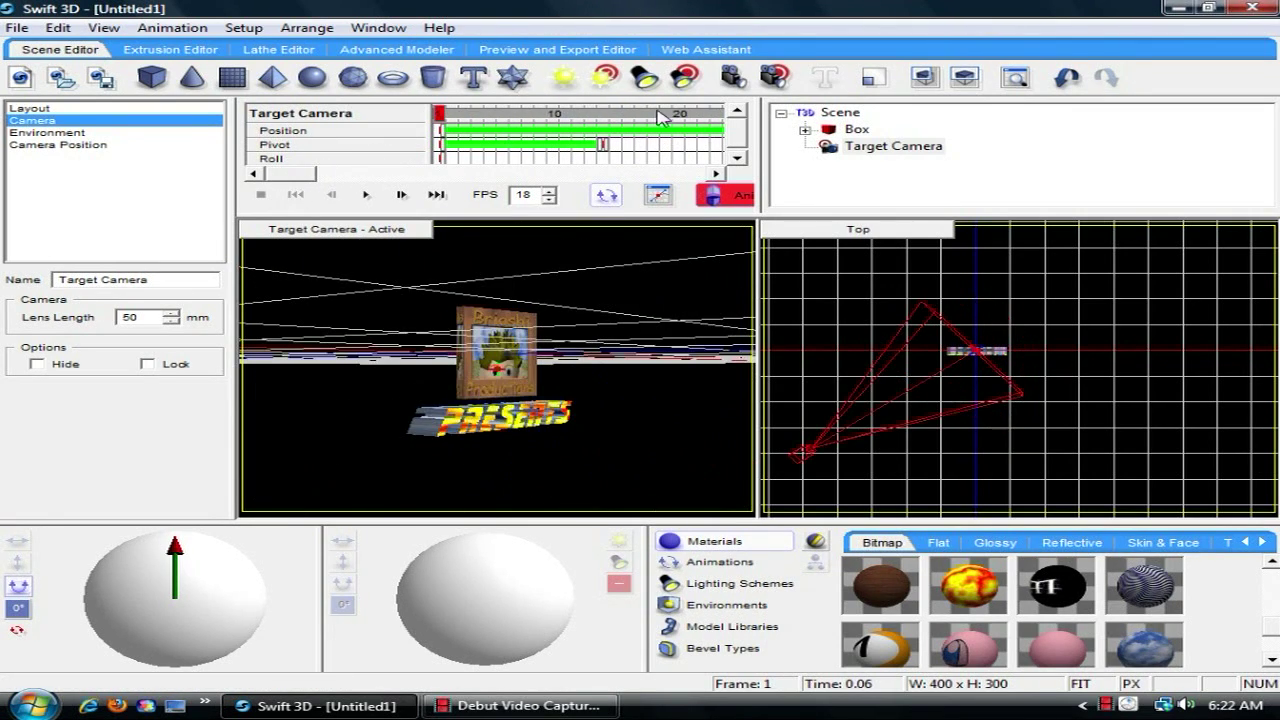
pyautogui.click(603, 113)
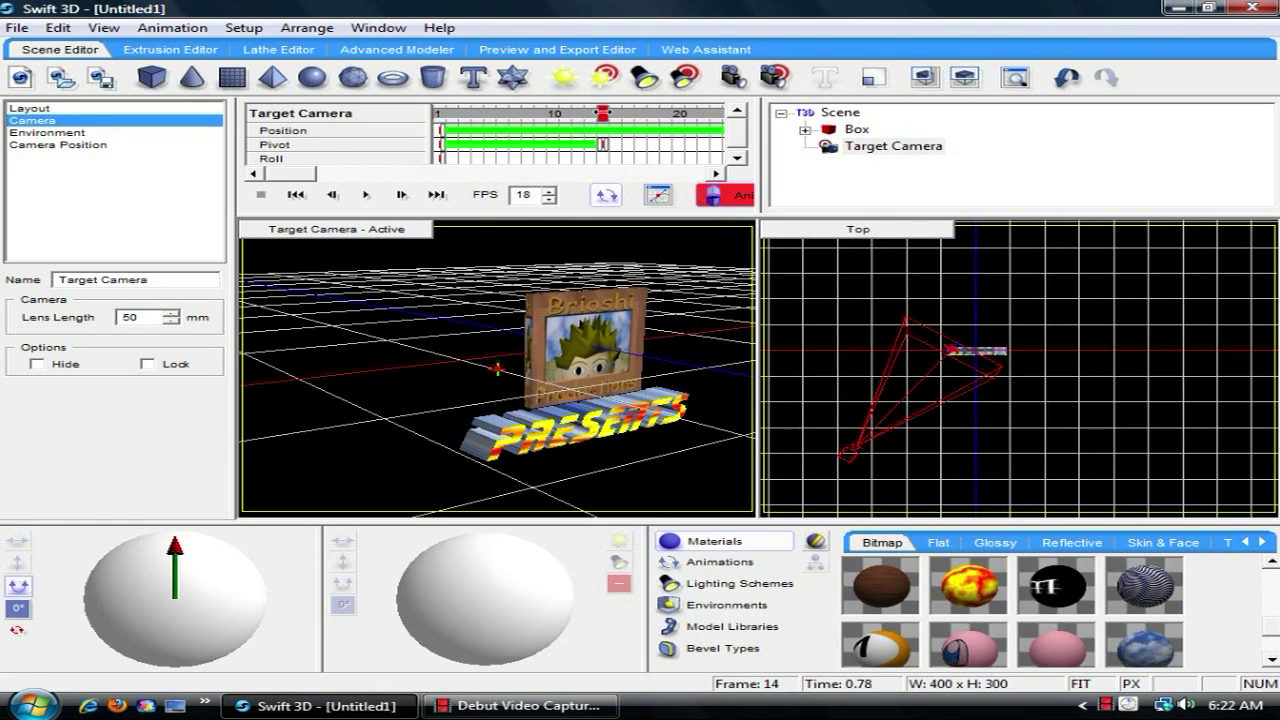
pyautogui.click(441, 115)
pyautogui.click(365, 195)
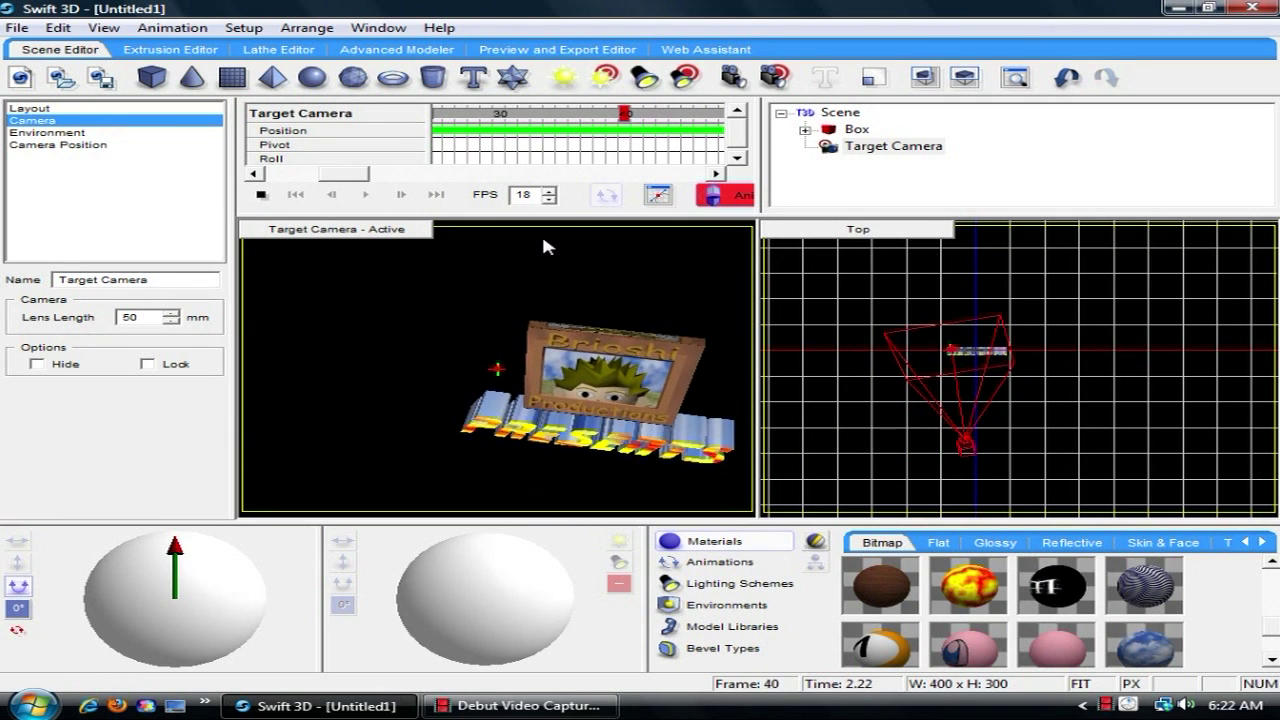
pyautogui.click(261, 194)
pyautogui.moveTo(343, 175); pyautogui.dragTo(392, 180)
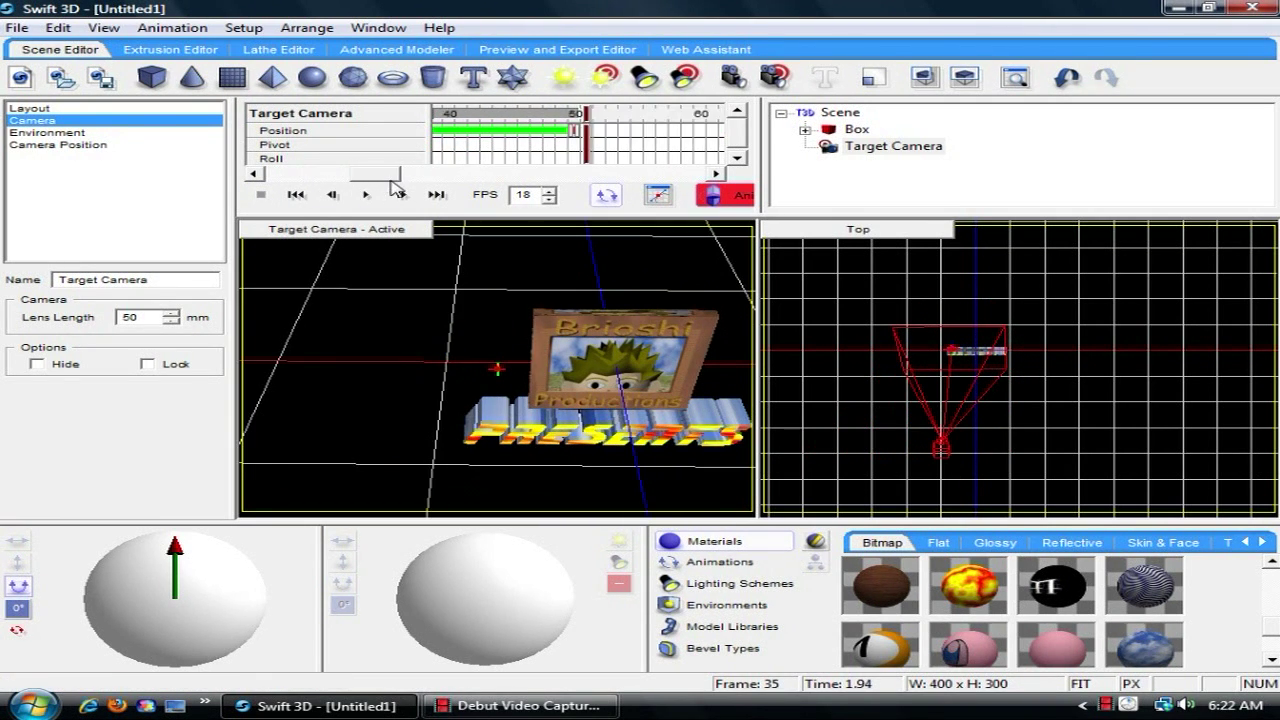
pyautogui.click(580, 114)
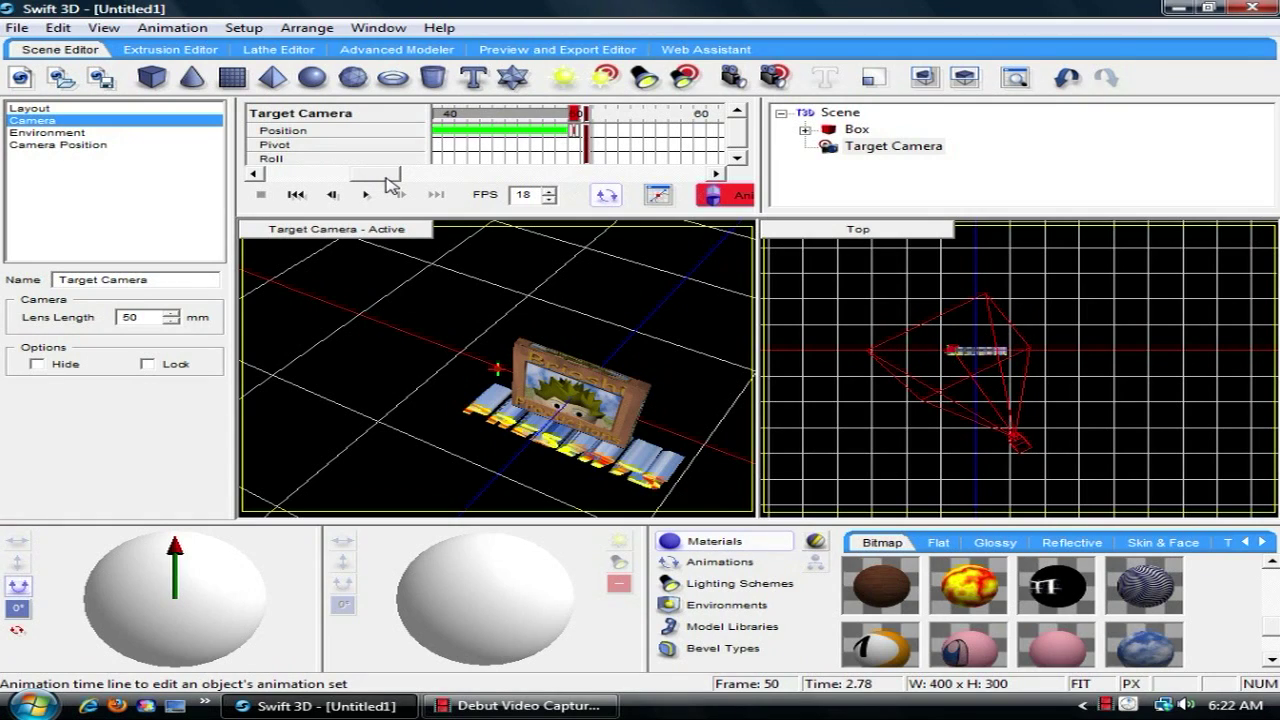
pyautogui.moveTo(388, 183); pyautogui.dragTo(290, 179)
pyautogui.click(296, 194)
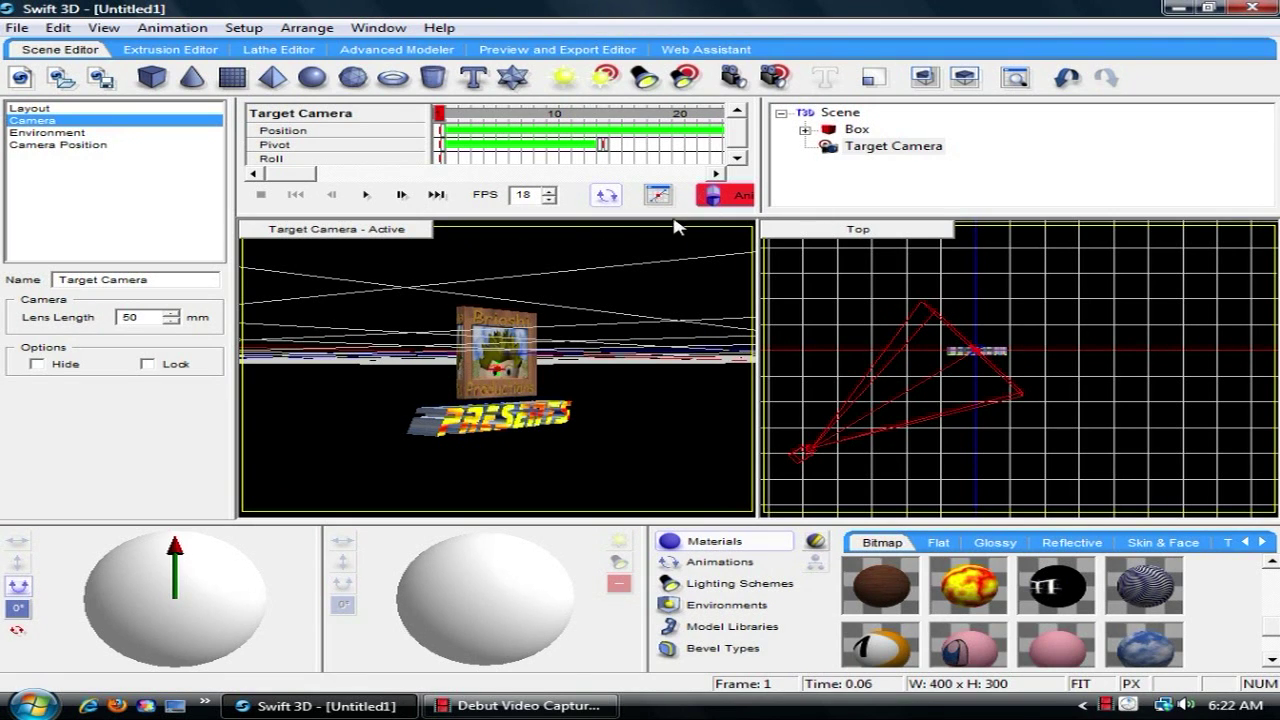
pyautogui.click(870, 150)
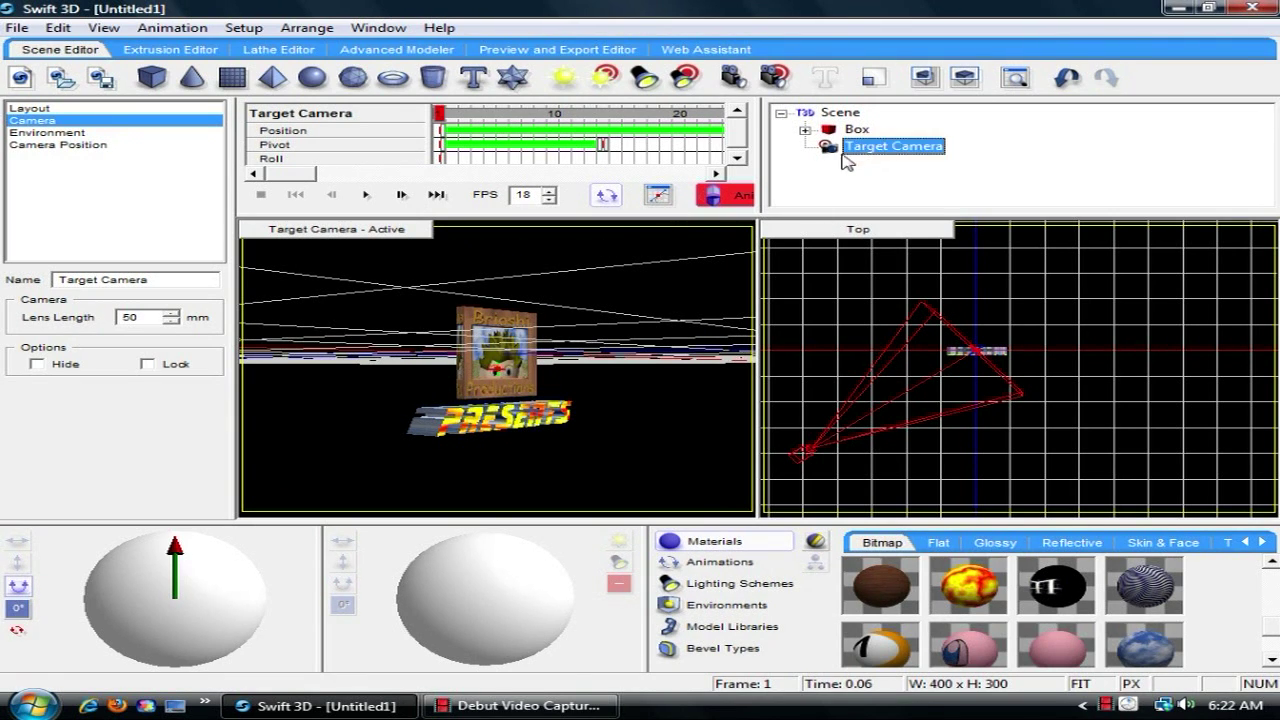
# Delete the Target Camera, add a Free Camera, and view the scene through it
pyautogui.press('Delete')
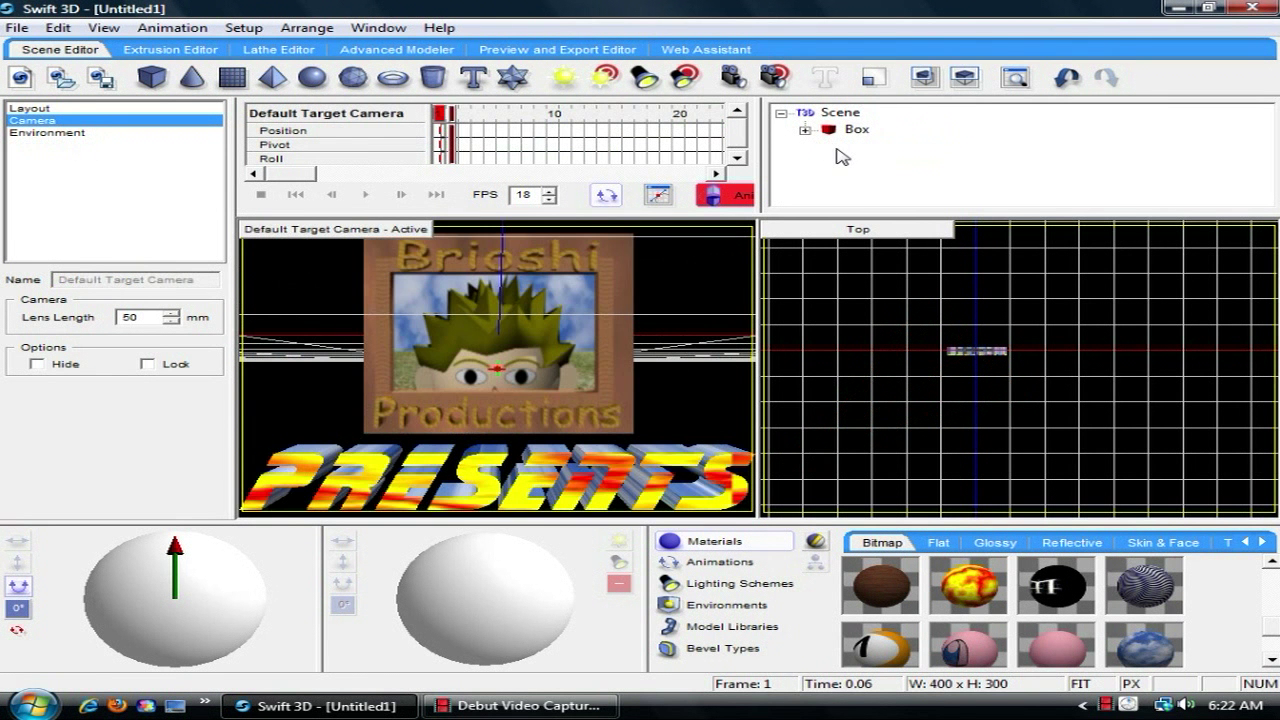
pyautogui.click(733, 76)
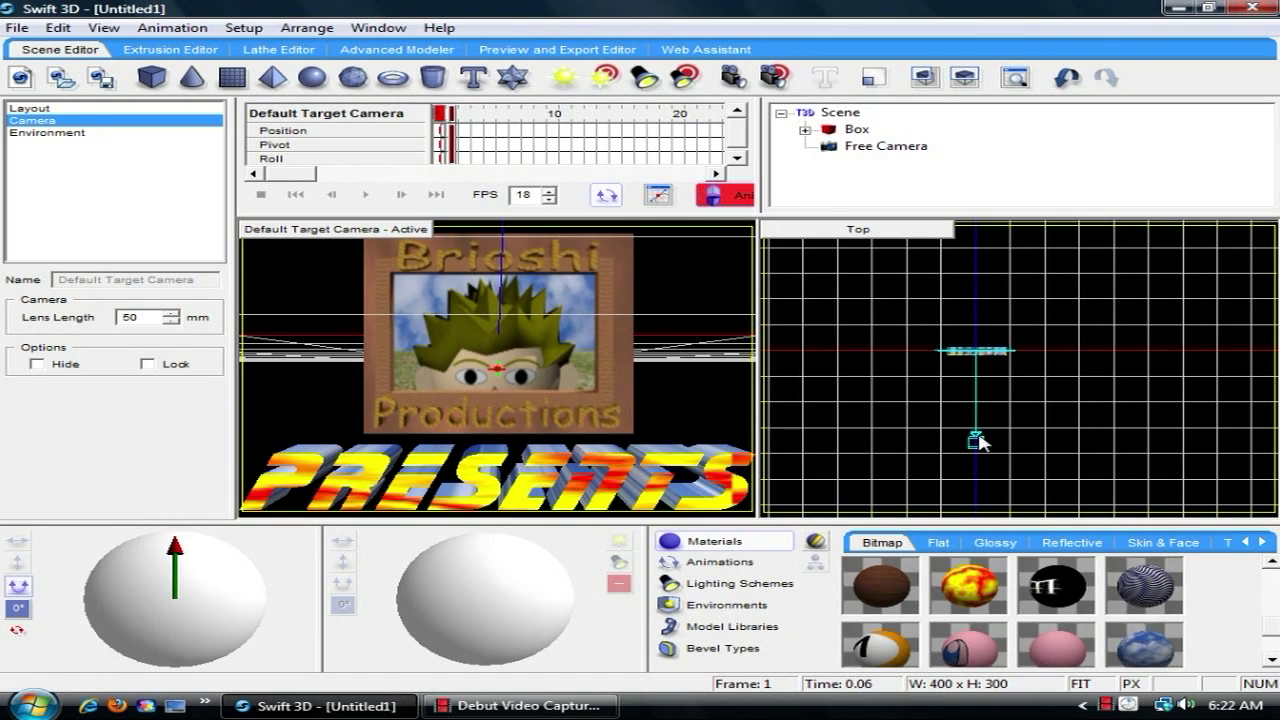
pyautogui.click(338, 232)
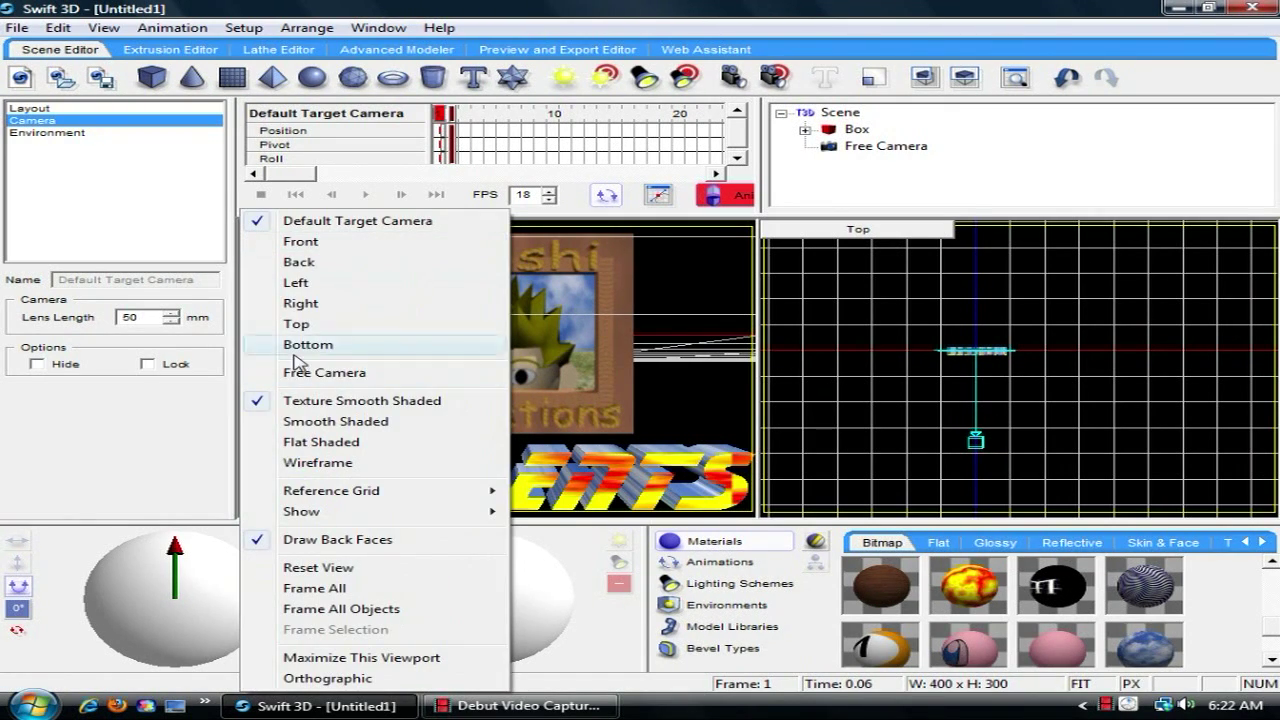
pyautogui.click(305, 369)
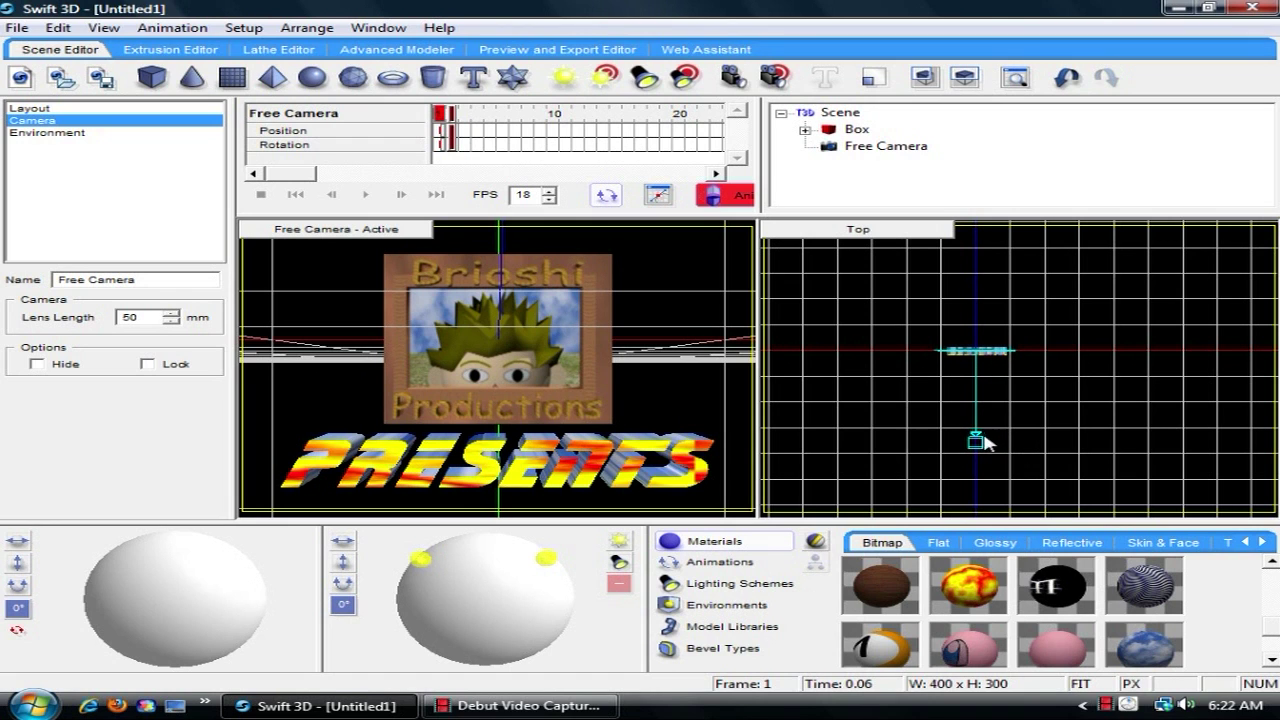
# Try moving and rotating the Free Camera, undo the rotation, and go to frame 50
pyautogui.moveTo(975, 441)
pyautogui.mouseDown()
pyautogui.moveTo(1020, 449)
pyautogui.moveTo(1000, 363)
pyautogui.moveTo(997, 400)
pyautogui.moveTo(875, 483)
pyautogui.moveTo(994, 457)
pyautogui.moveTo(971, 457)
pyautogui.moveTo(1006, 423)
pyautogui.moveTo(982, 438)
pyautogui.mouseUp()
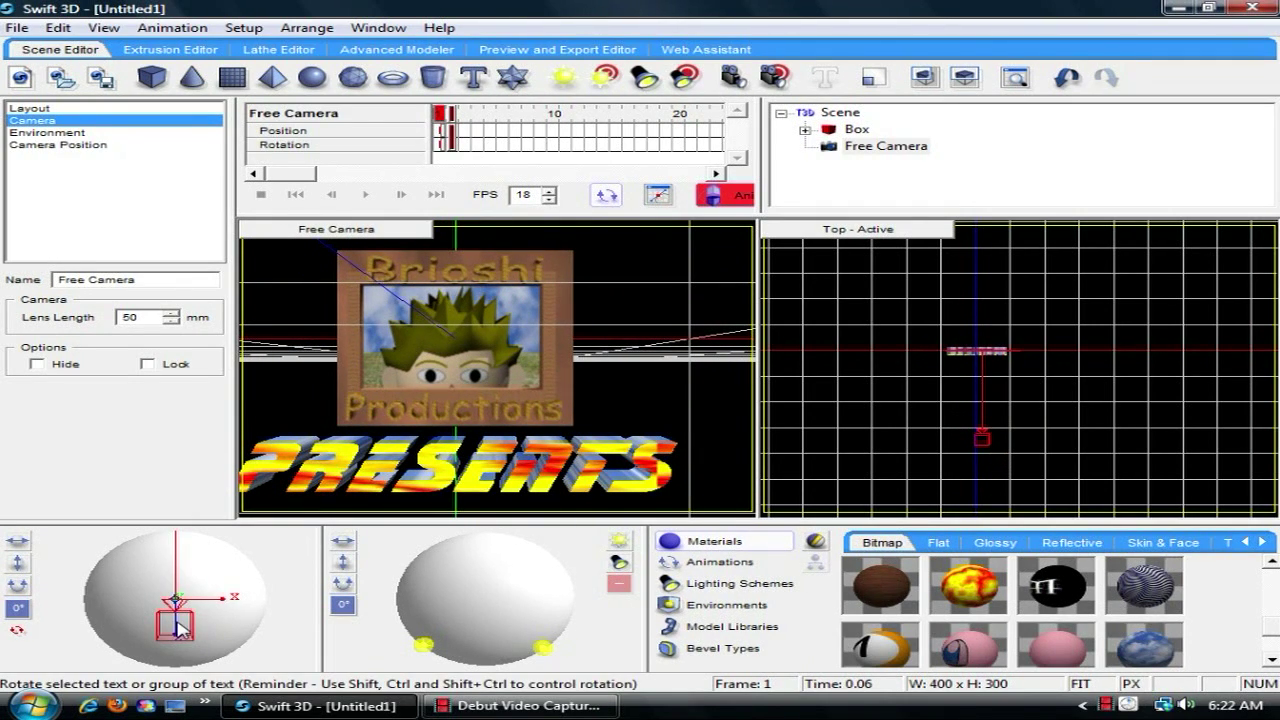
pyautogui.moveTo(180, 625); pyautogui.dragTo(236, 571)
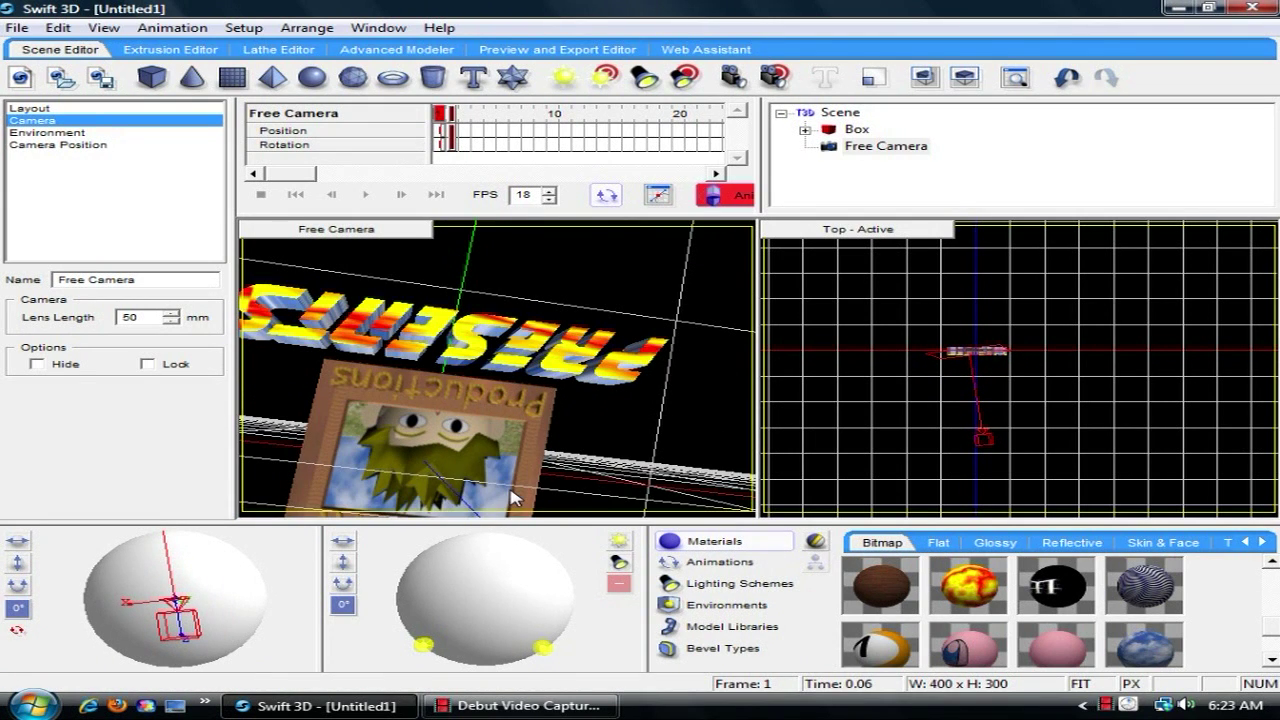
pyautogui.moveTo(511, 497); pyautogui.dragTo(511, 497)
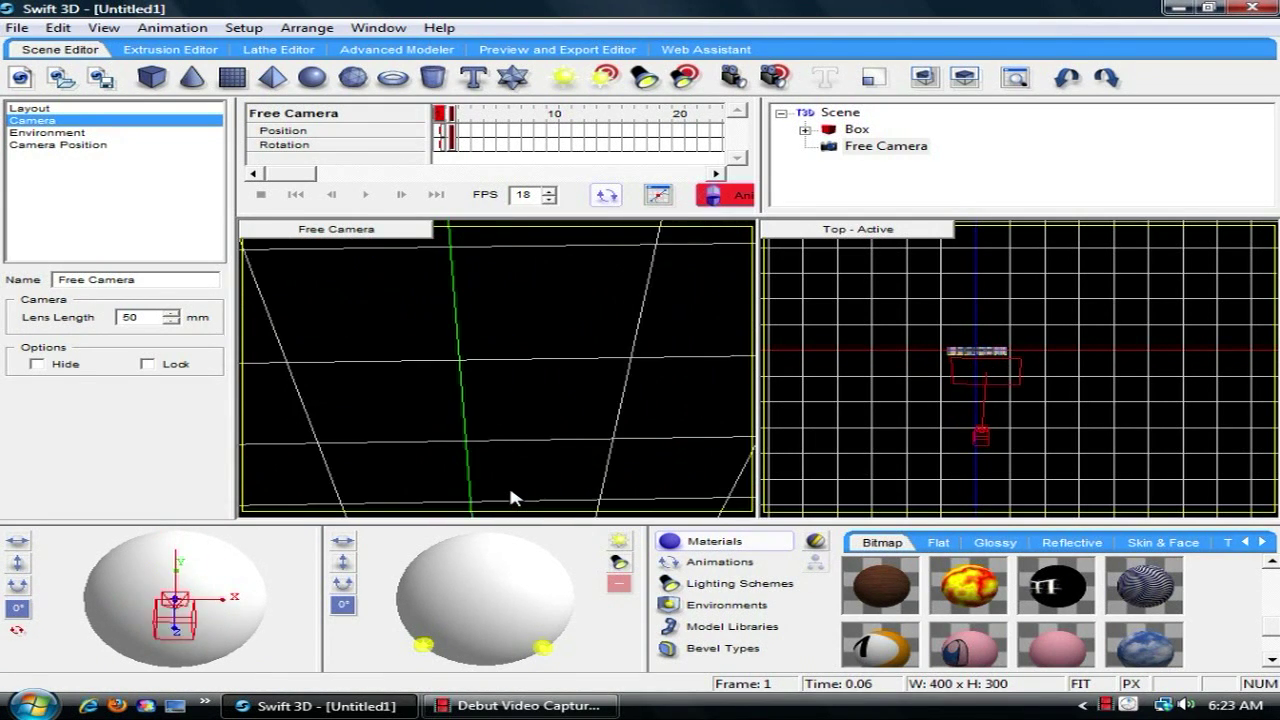
pyautogui.hotkey('ctrl', 'y')
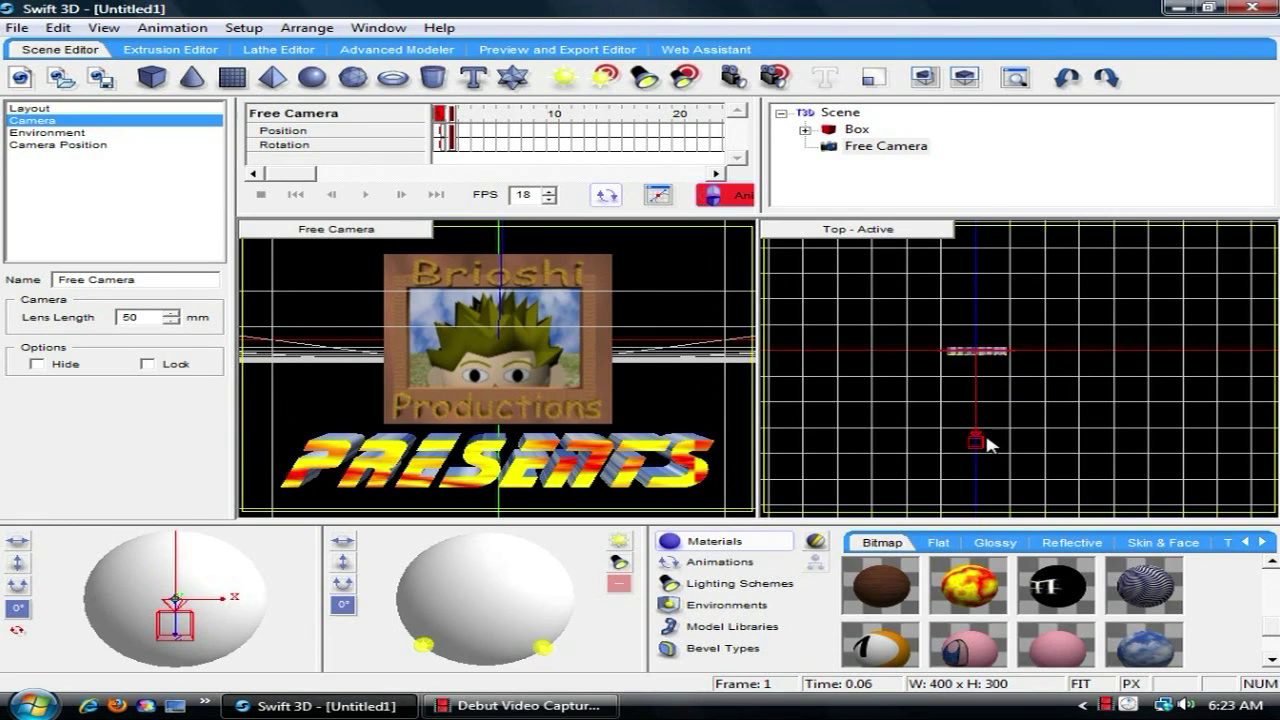
pyautogui.moveTo(276, 178); pyautogui.dragTo(377, 183)
pyautogui.click(596, 112)
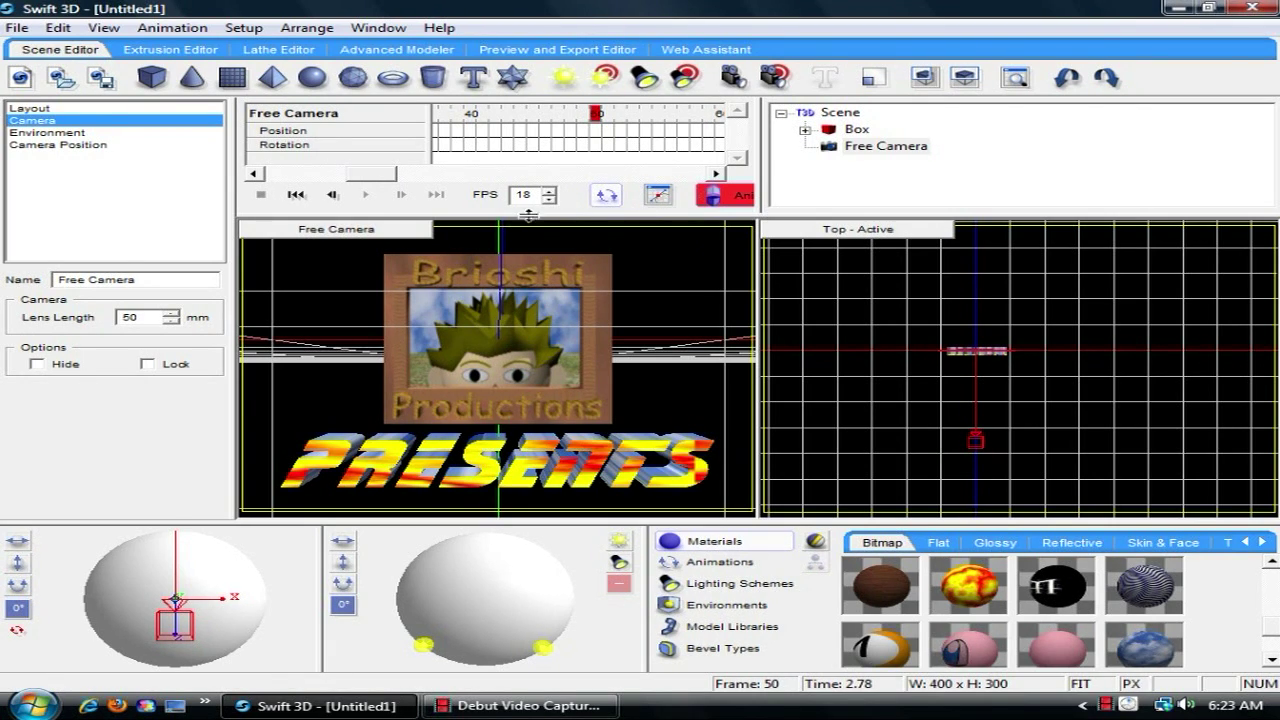
# Move the Free Camera to the scene's left at frame 1 and go to frame 80 for its end pose
pyautogui.click(298, 195)
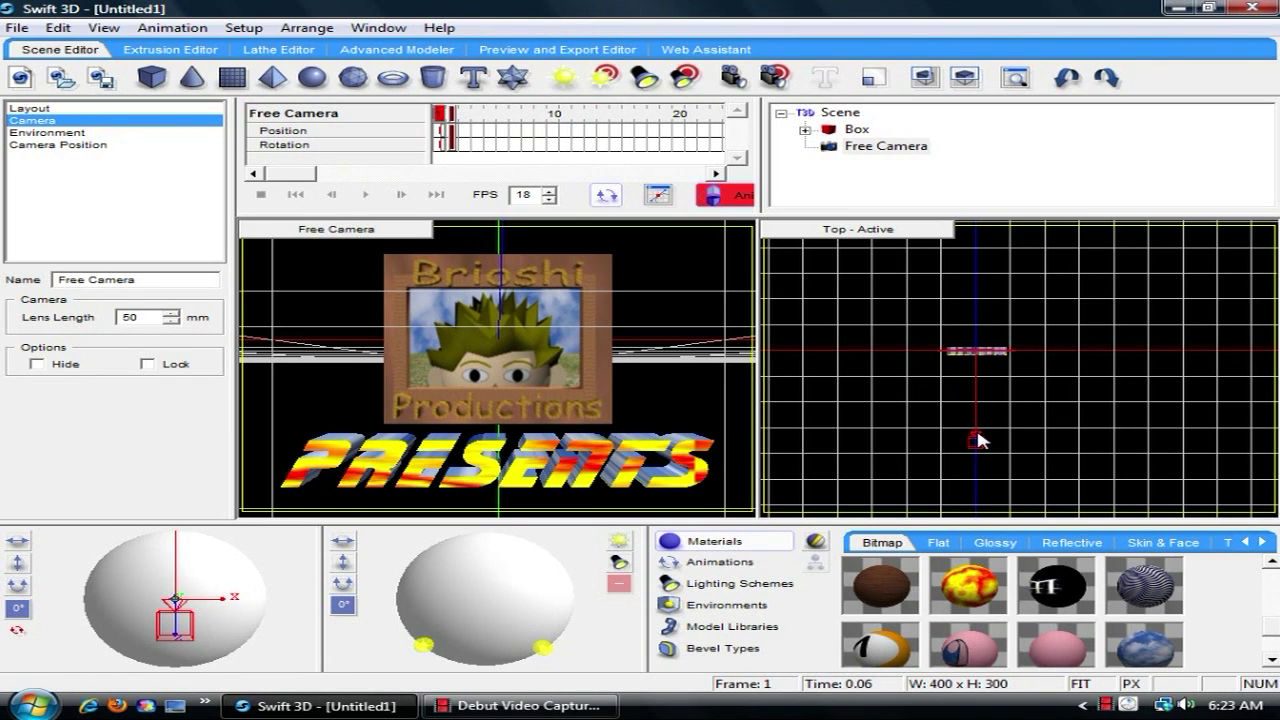
pyautogui.moveTo(978, 442); pyautogui.dragTo(816, 447)
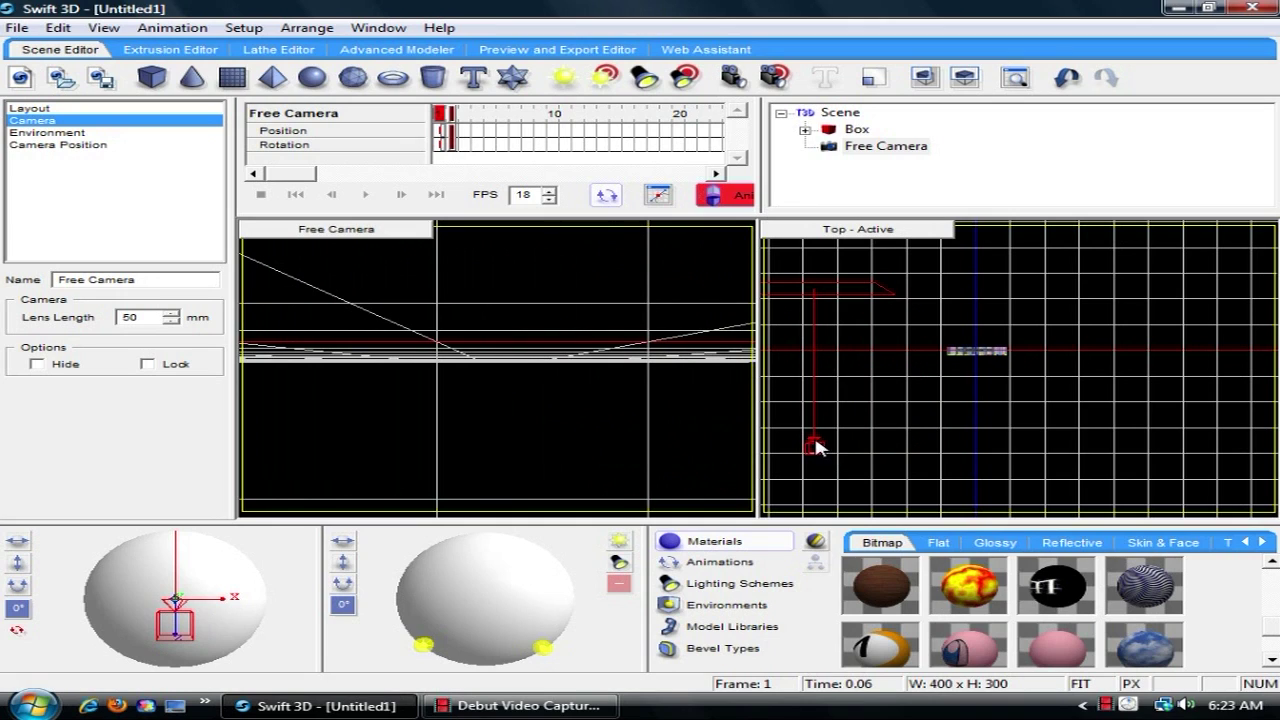
pyautogui.moveTo(295, 180); pyautogui.dragTo(434, 194)
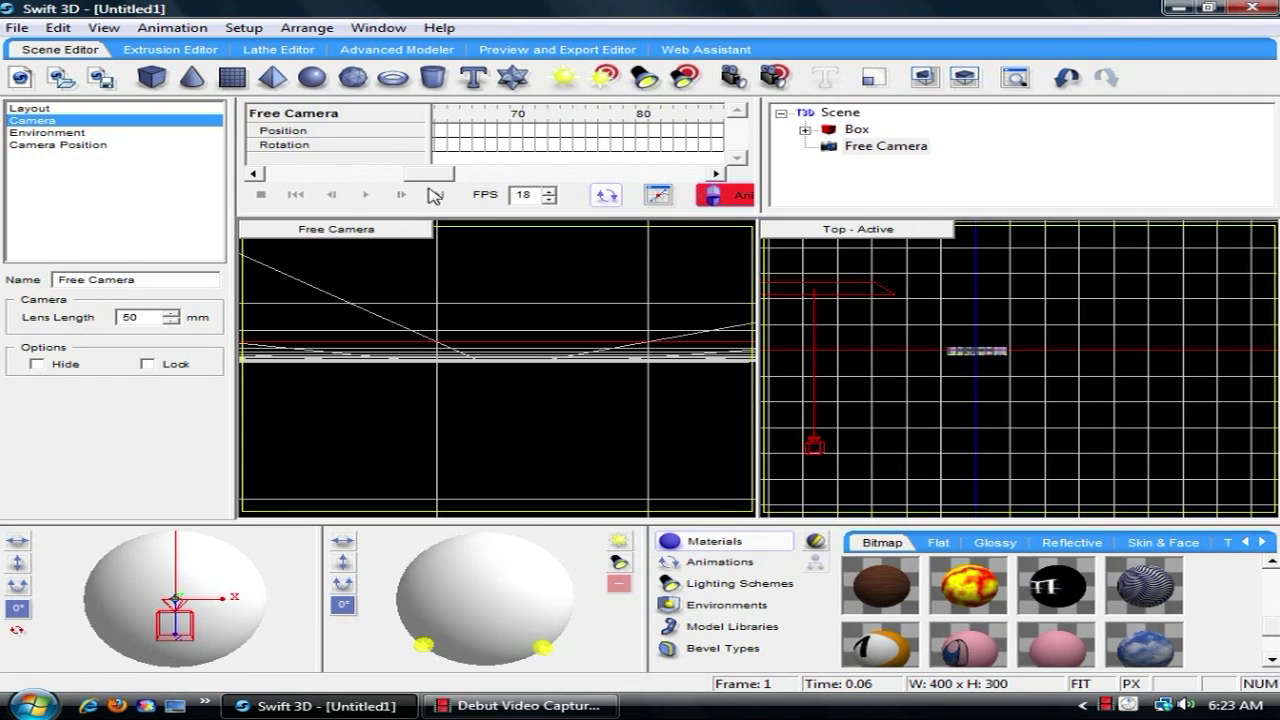
pyautogui.click(643, 115)
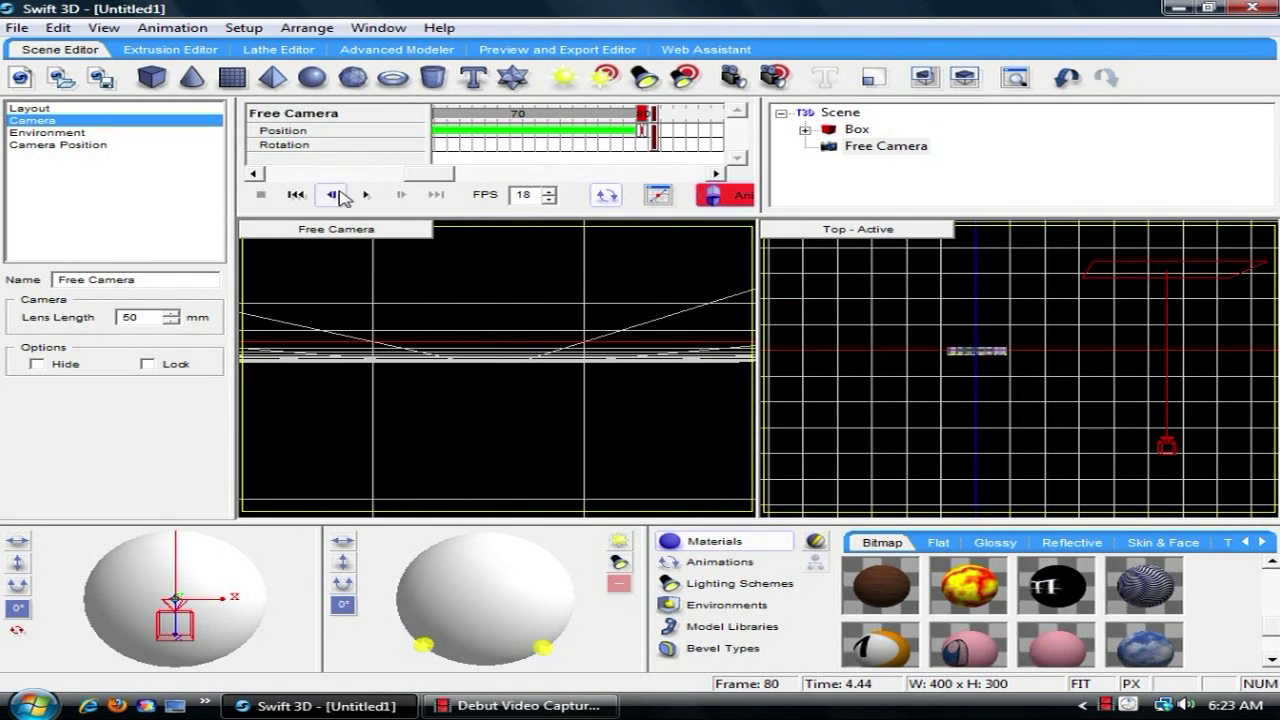
# Play the camera animation from frame 1, stop it, and bring up its keyframe options
pyautogui.click(295, 194)
pyautogui.click(372, 197)
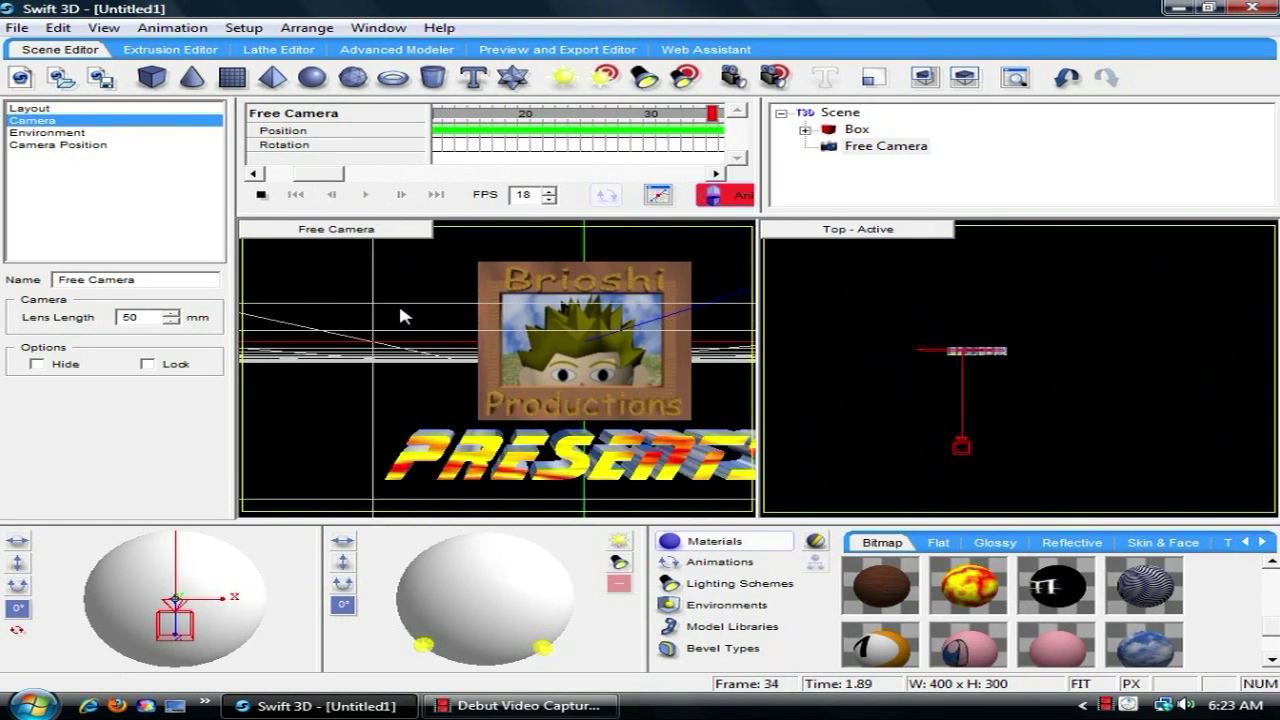
pyautogui.click(270, 201)
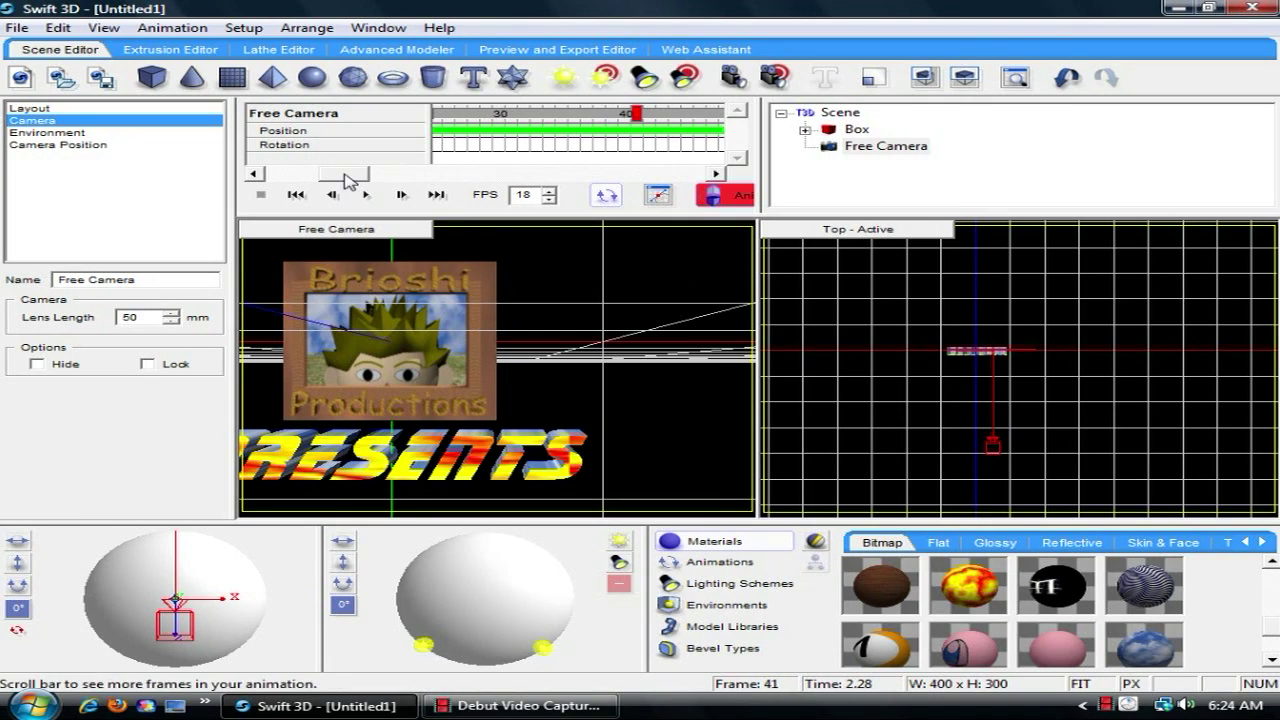
pyautogui.moveTo(343, 173); pyautogui.dragTo(462, 180)
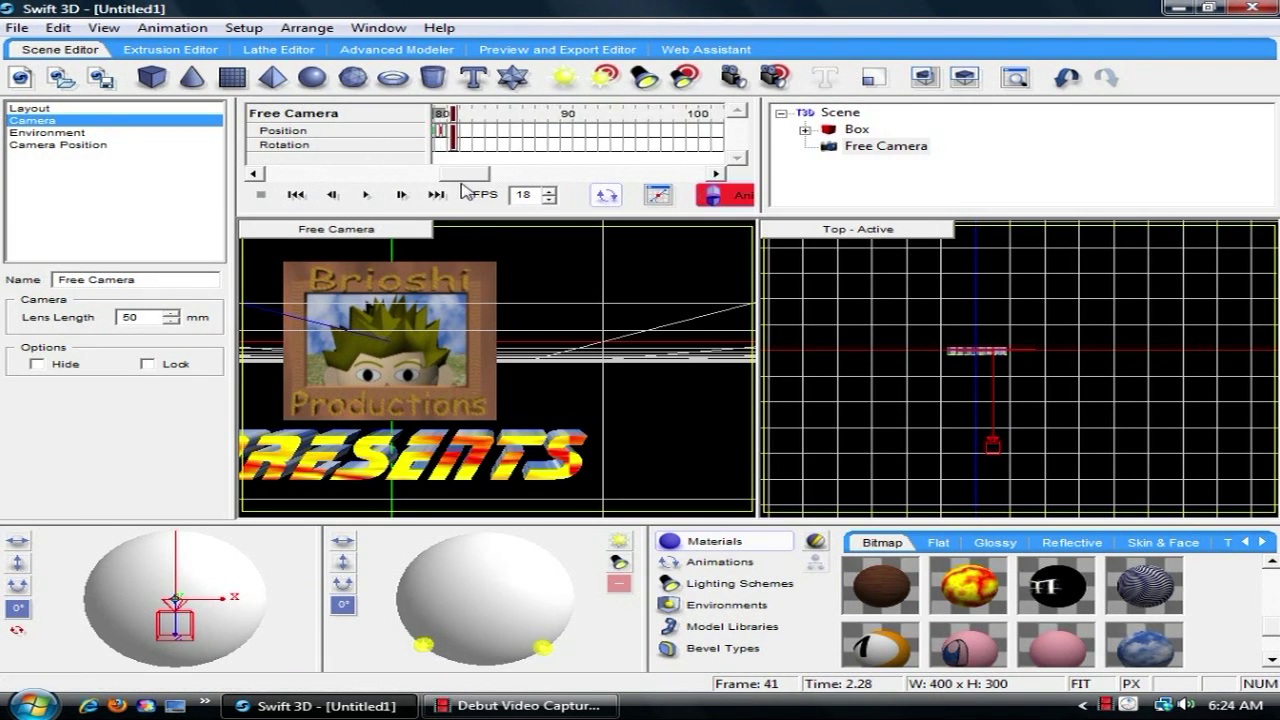
pyautogui.rightClick(483, 131)
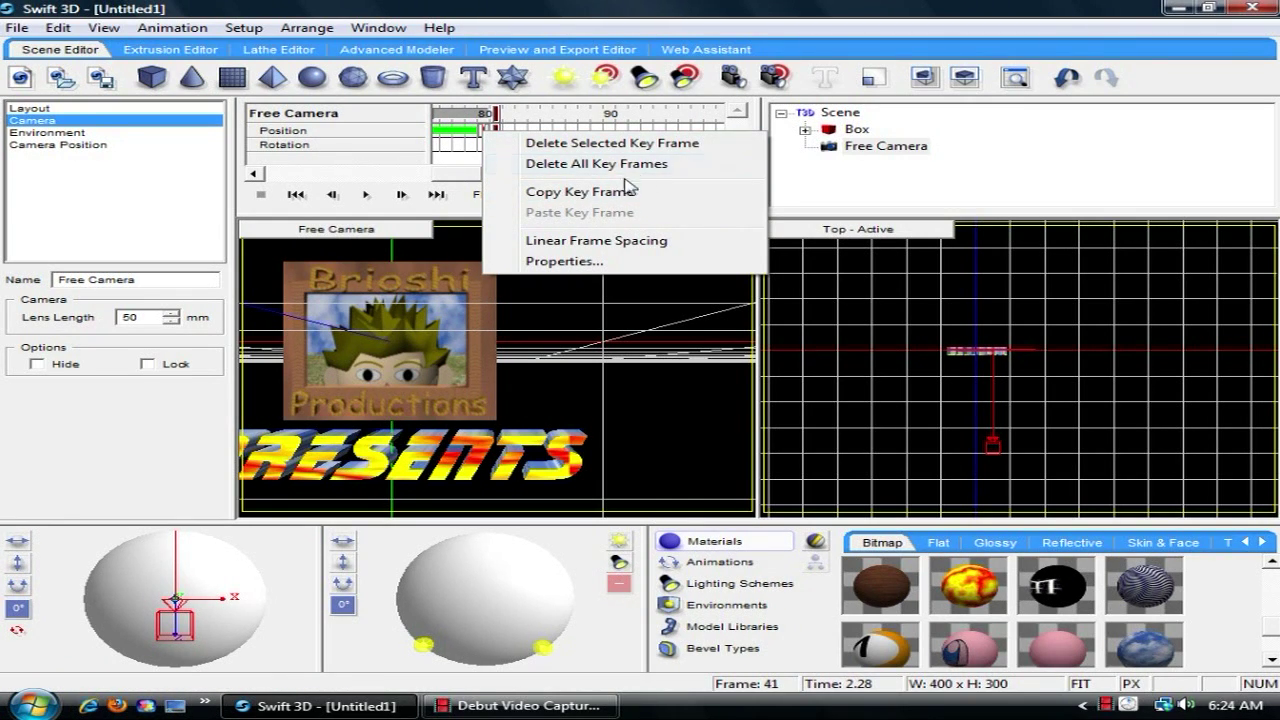
# Delete the animated Free Camera, add three target cameras and a free camera, and drag one right
pyautogui.click(905, 150)
pyautogui.press('Delete')
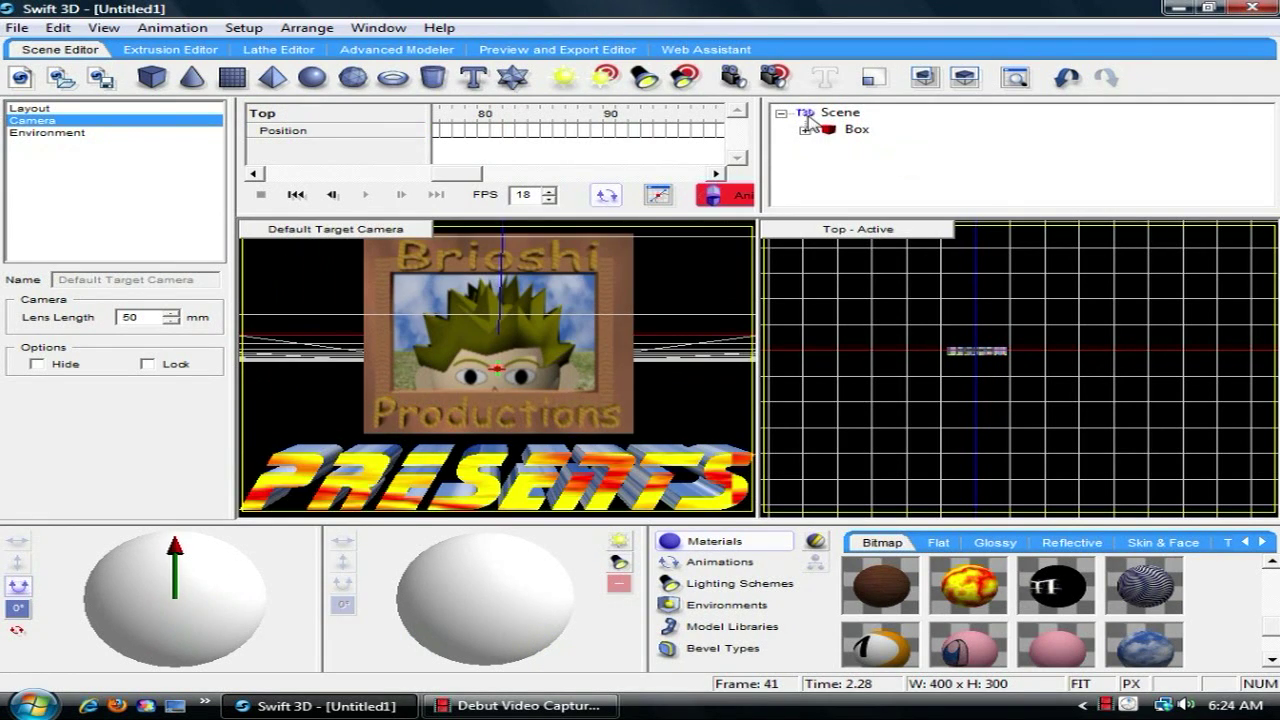
pyautogui.click(776, 78)
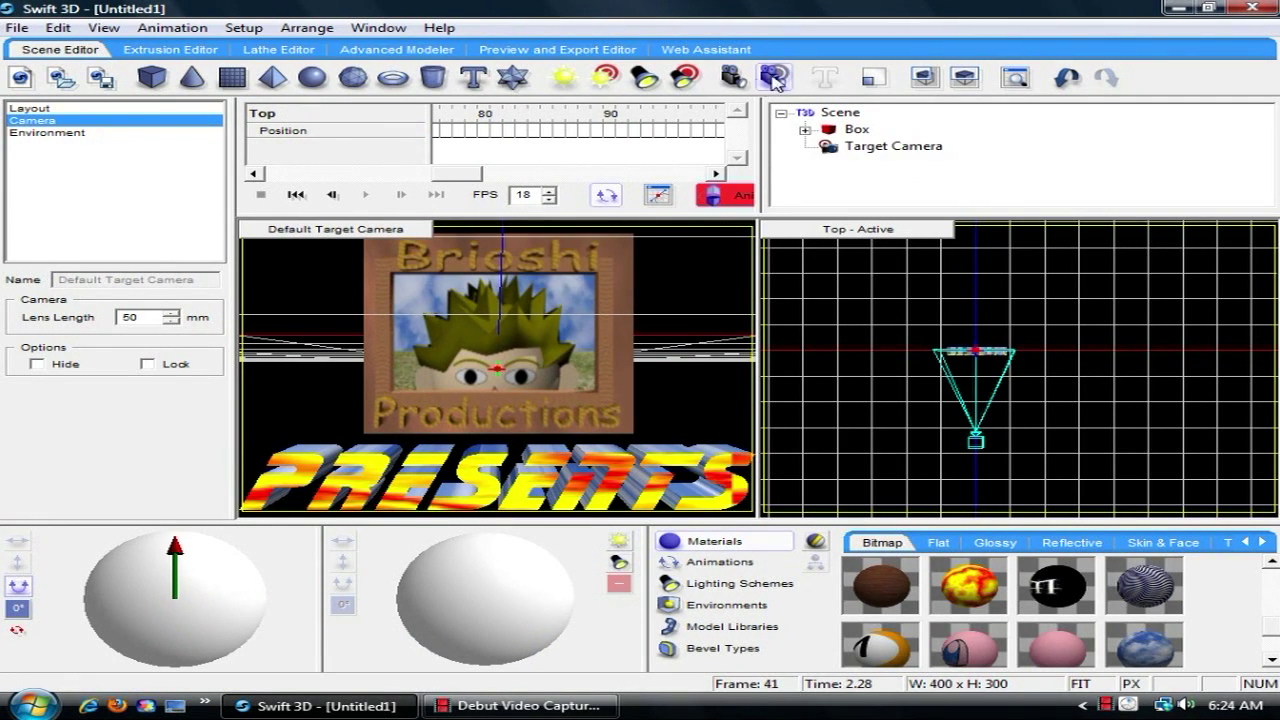
pyautogui.click(776, 78)
pyautogui.click(778, 78)
pyautogui.click(734, 78)
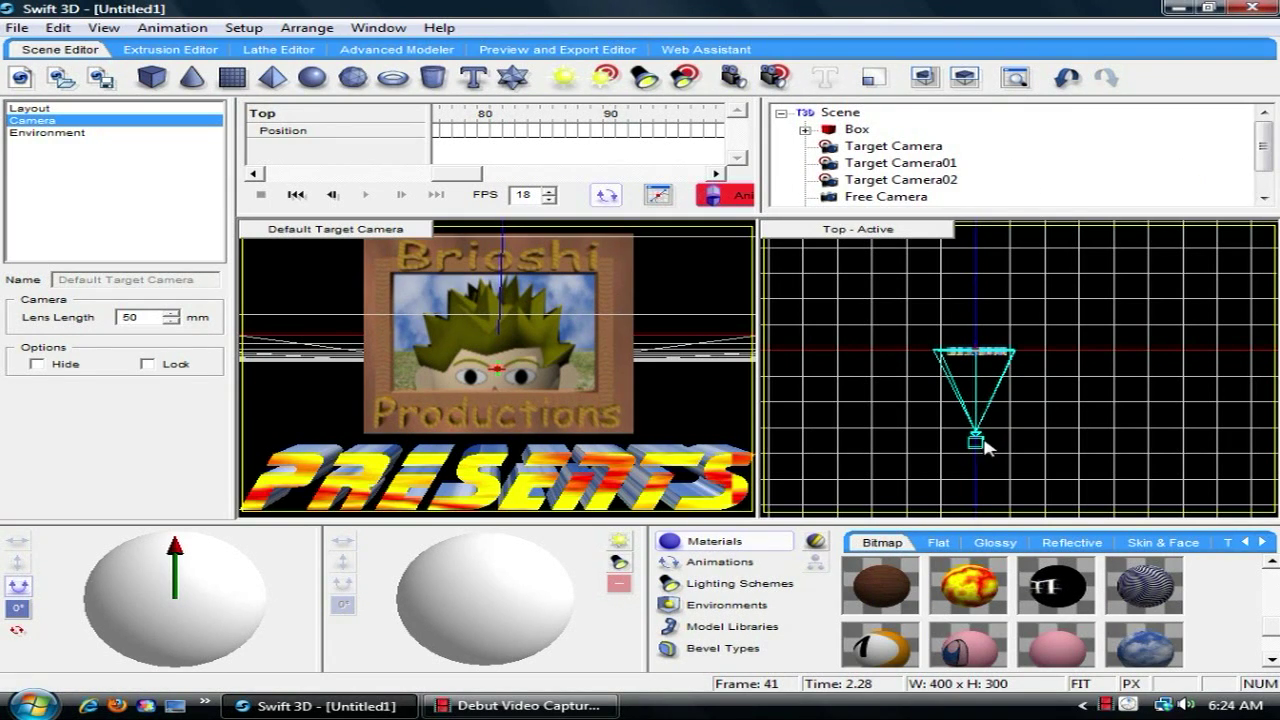
pyautogui.moveTo(982, 443); pyautogui.dragTo(1075, 358)
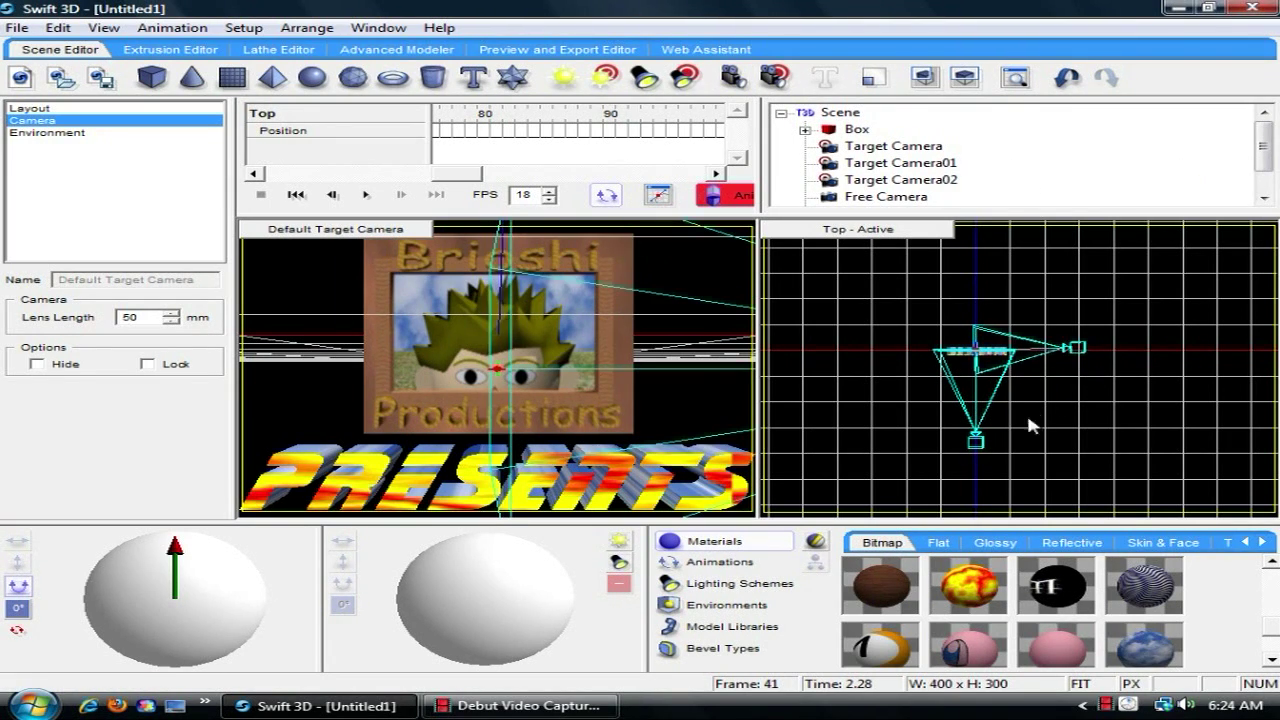
# Pull another camera aside and open the 'Brio vs Mecha Brio decoration render 900' project
pyautogui.moveTo(977, 446); pyautogui.dragTo(937, 421)
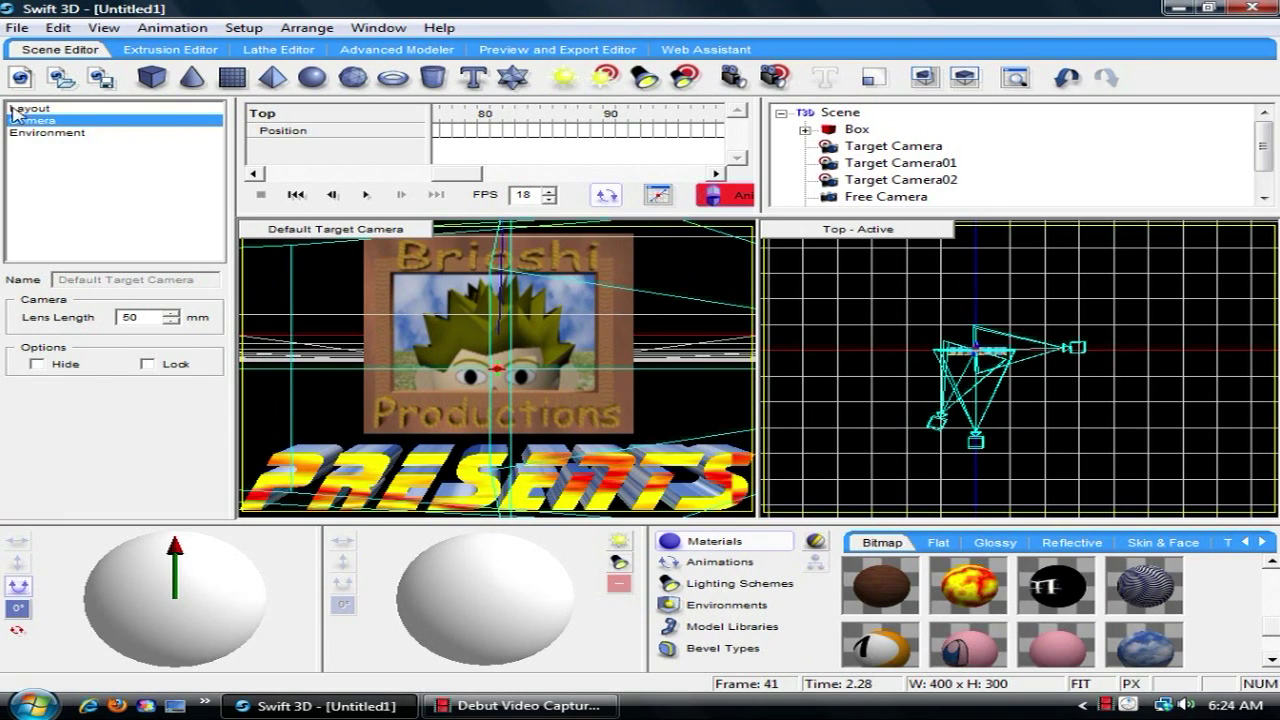
pyautogui.click(16, 28)
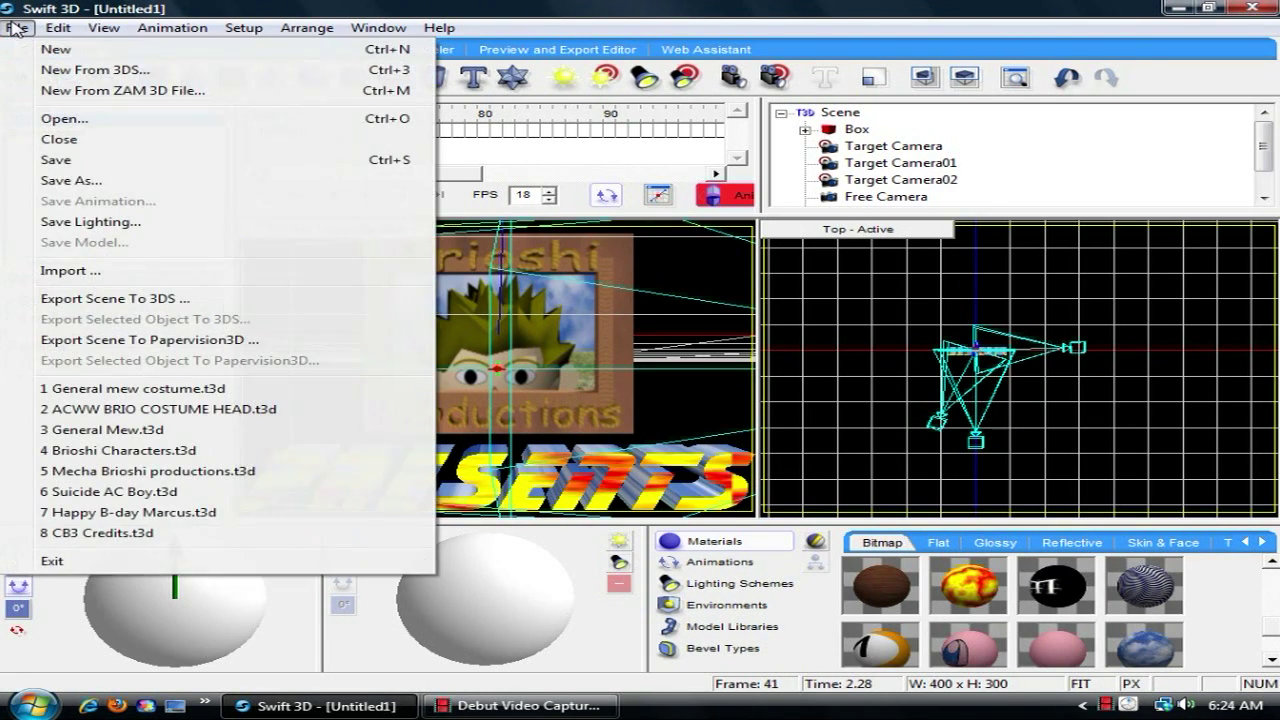
pyautogui.click(54, 120)
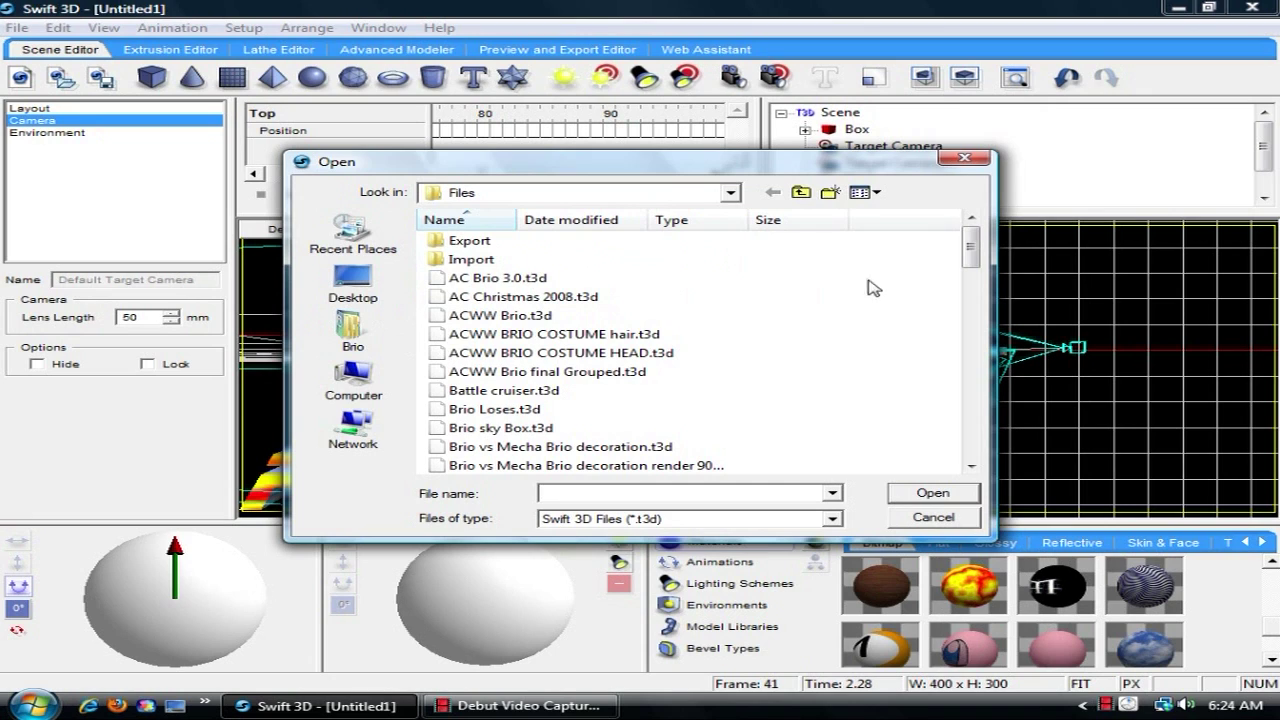
pyautogui.moveTo(972, 247); pyautogui.dragTo(975, 282)
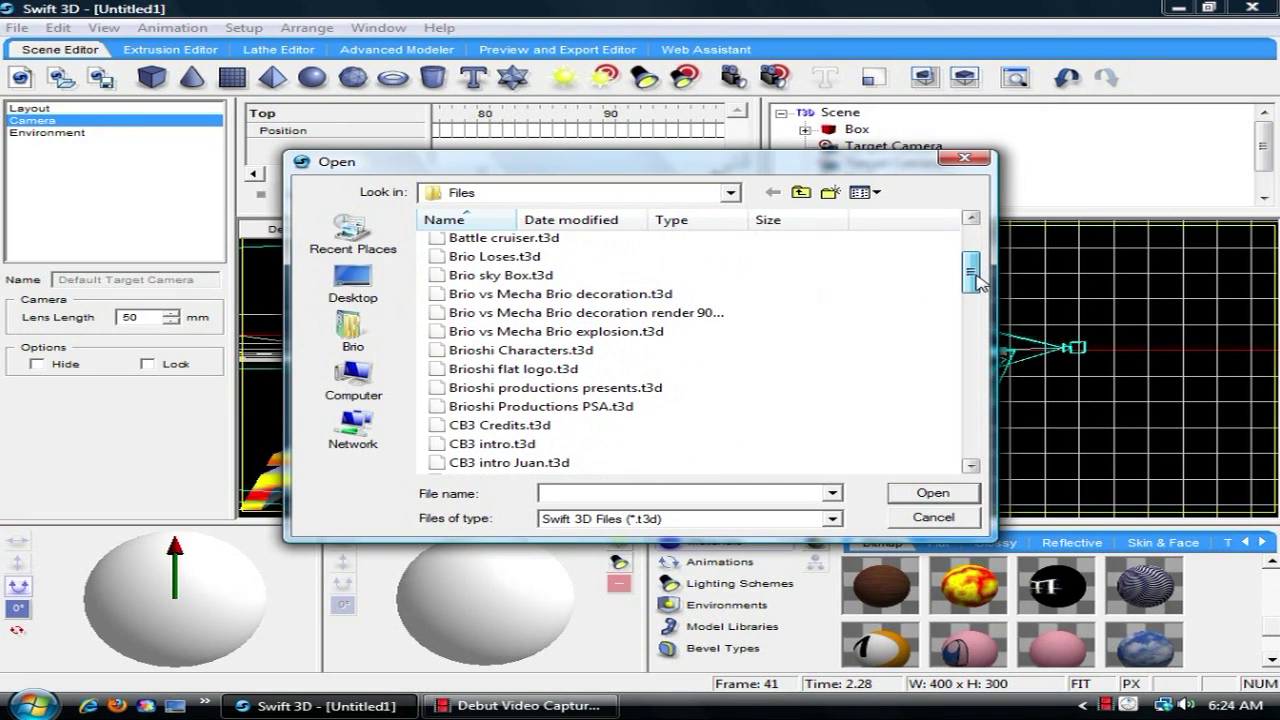
pyautogui.click(592, 332)
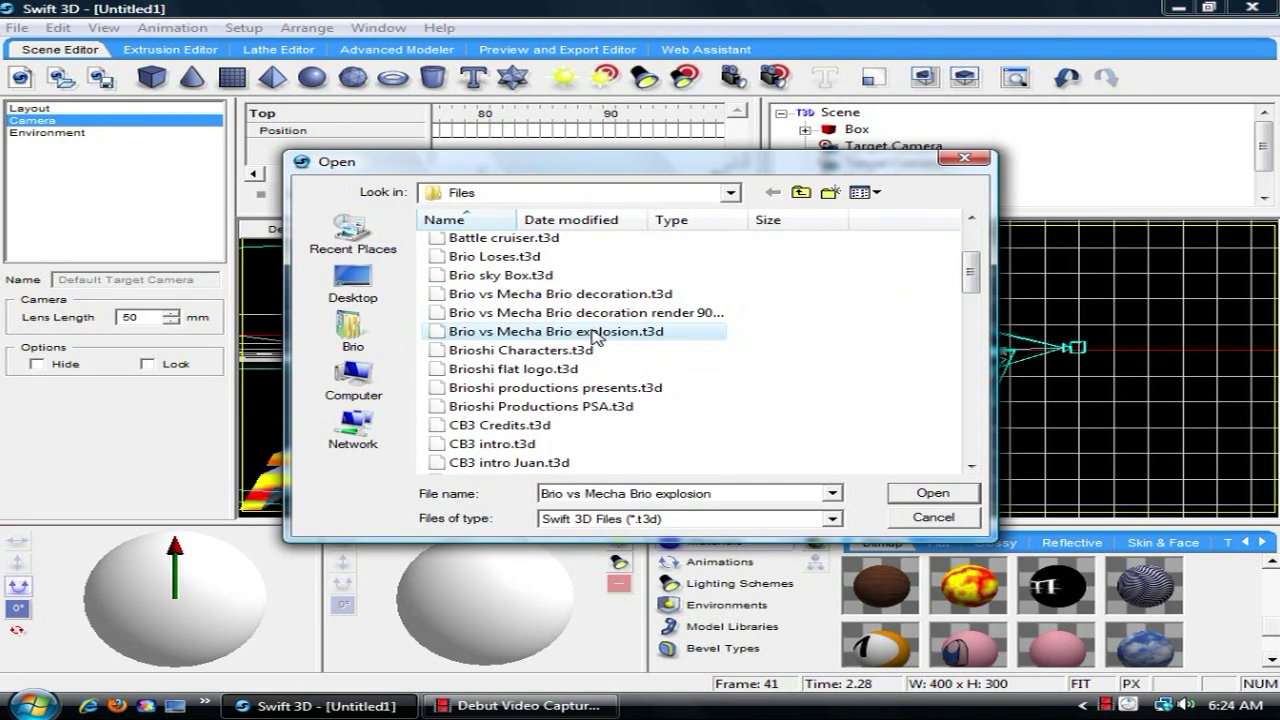
pyautogui.click(600, 313)
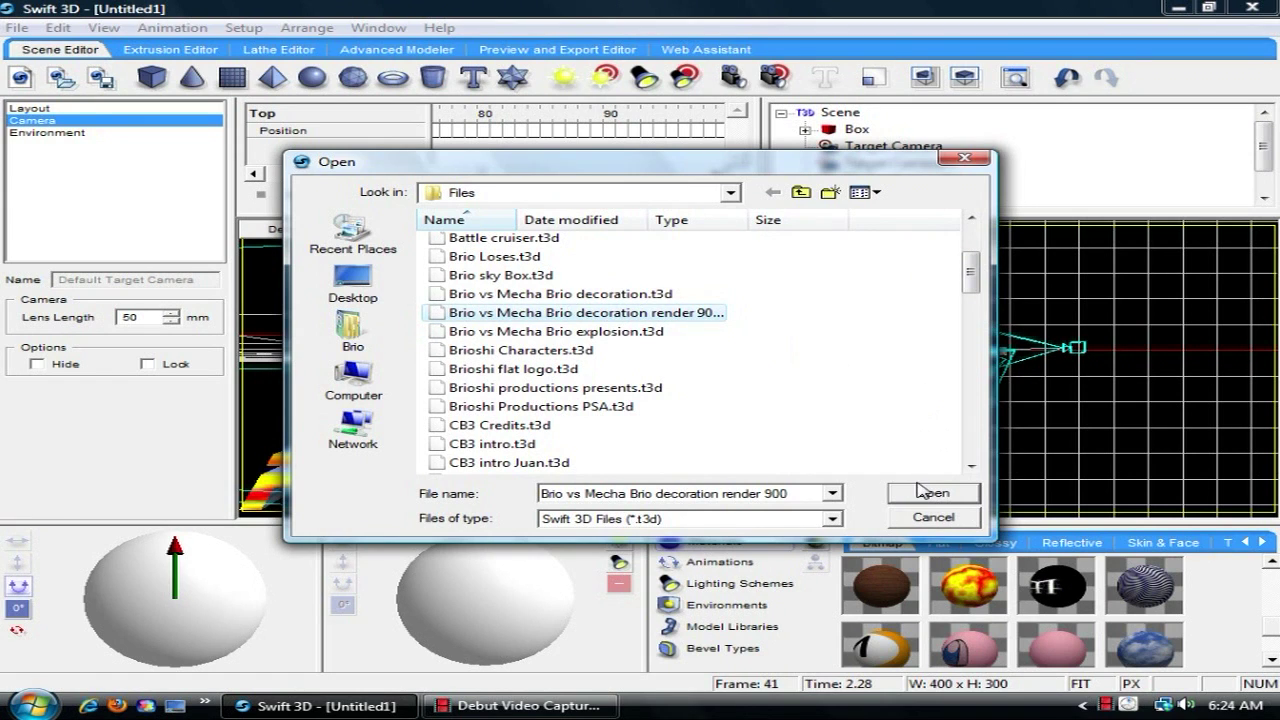
pyautogui.click(925, 492)
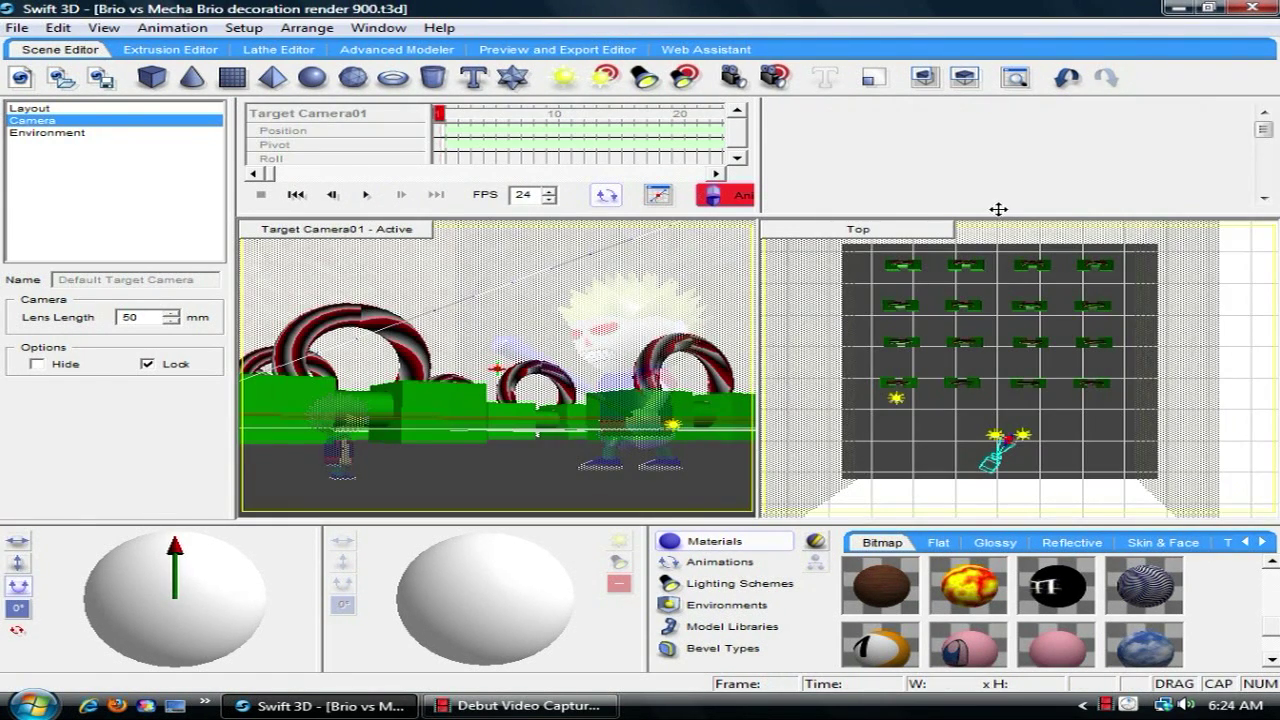
# Select Target Camera01 and Plane05, check the viewport view options, and bring up the File menu
pyautogui.click(862, 146)
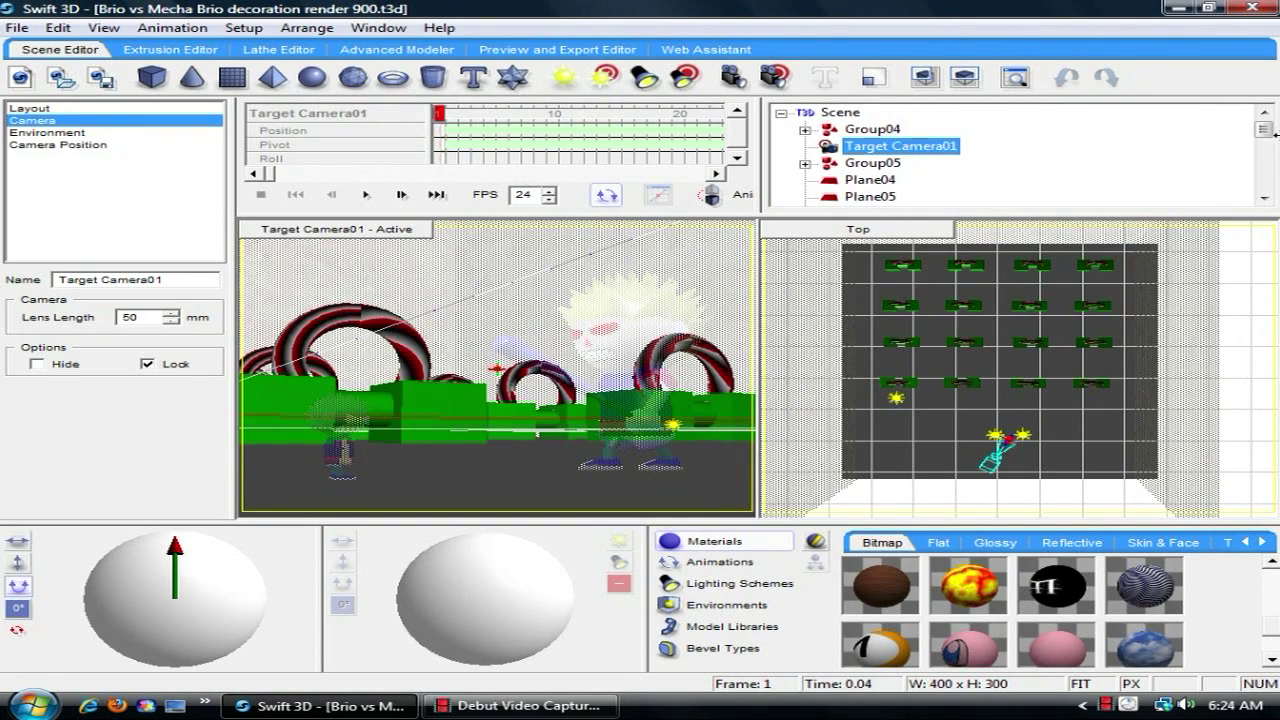
pyautogui.moveTo(1266, 130)
pyautogui.mouseDown()
pyautogui.moveTo(1275, 186)
pyautogui.moveTo(1265, 125)
pyautogui.mouseUp()
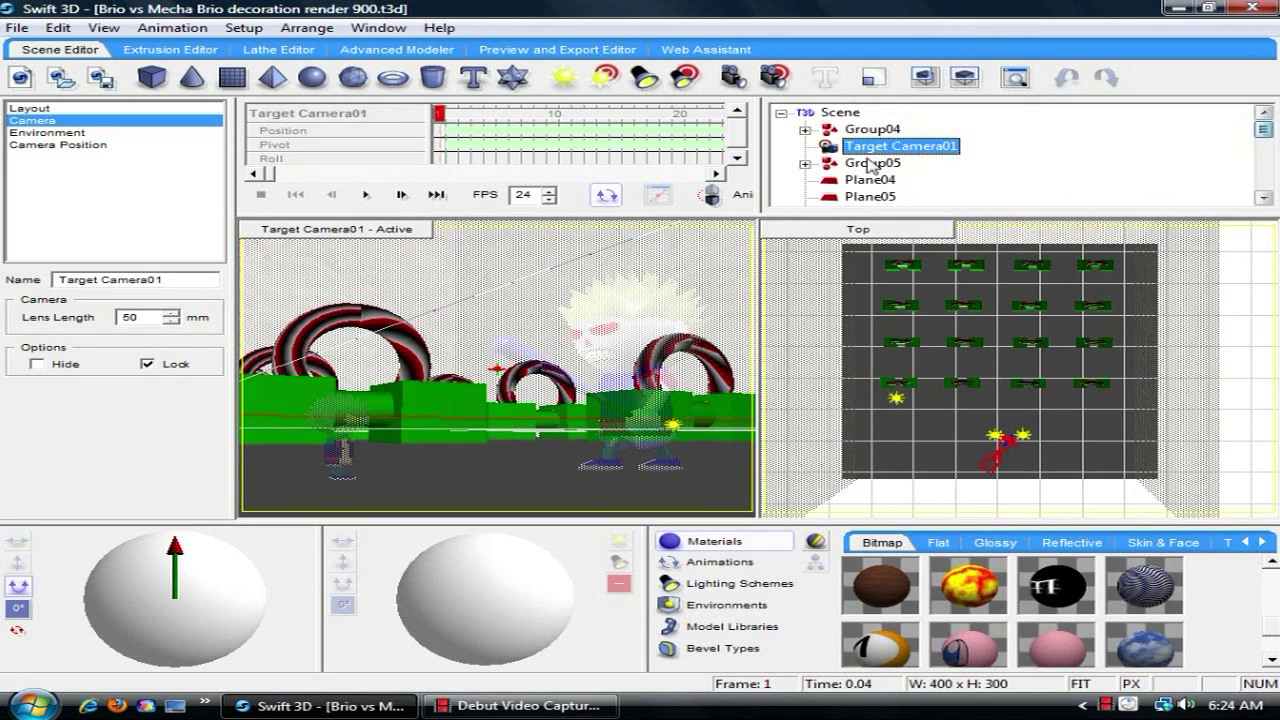
pyautogui.click(448, 232)
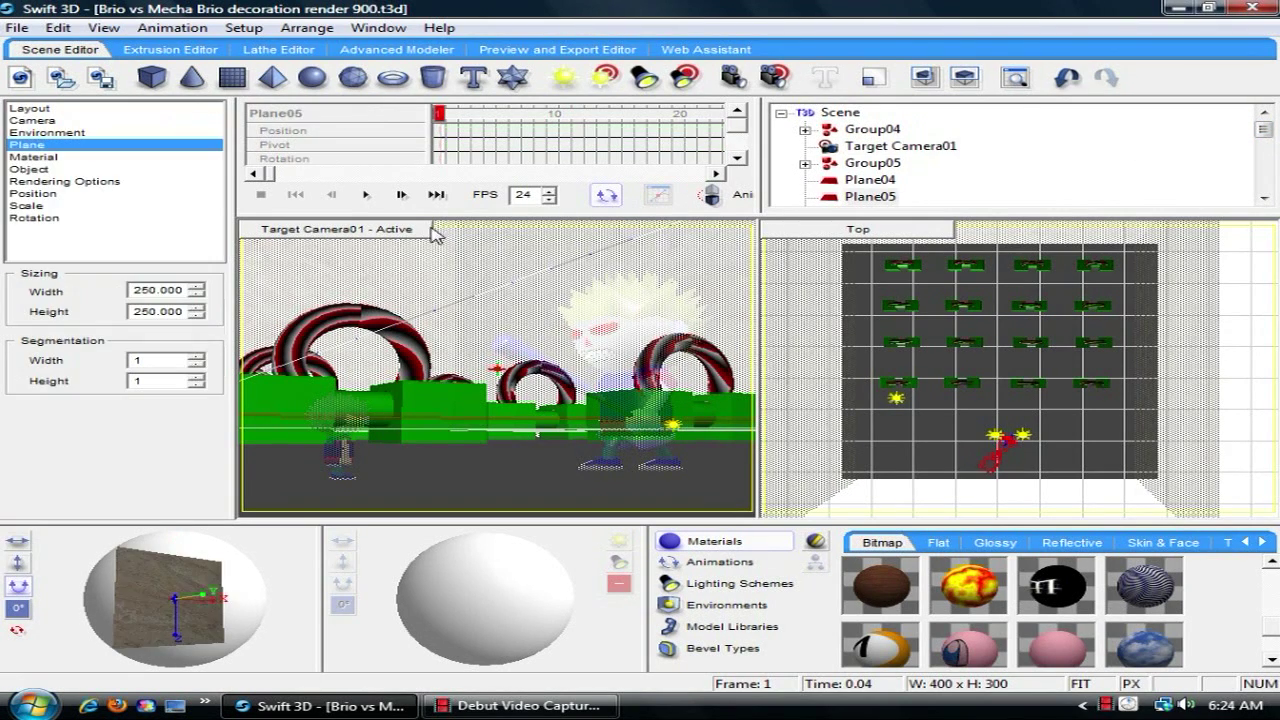
pyautogui.click(392, 229)
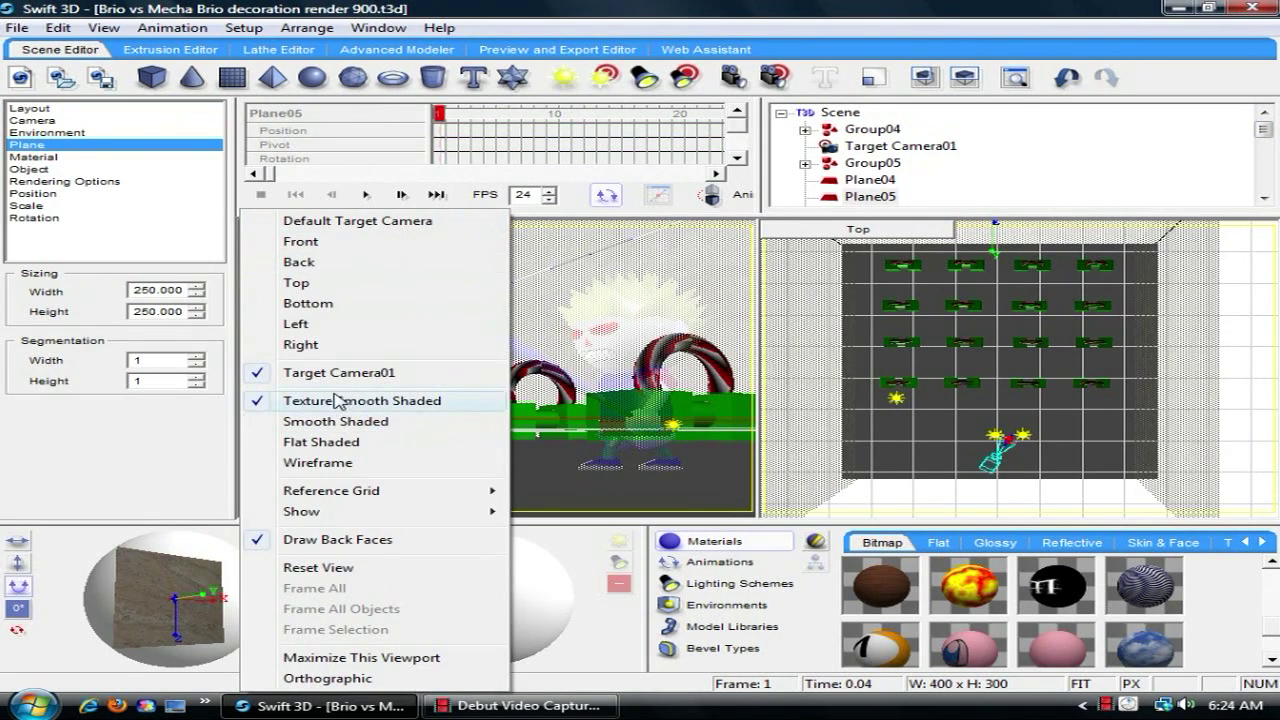
pyautogui.click(1225, 332)
pyautogui.click(17, 27)
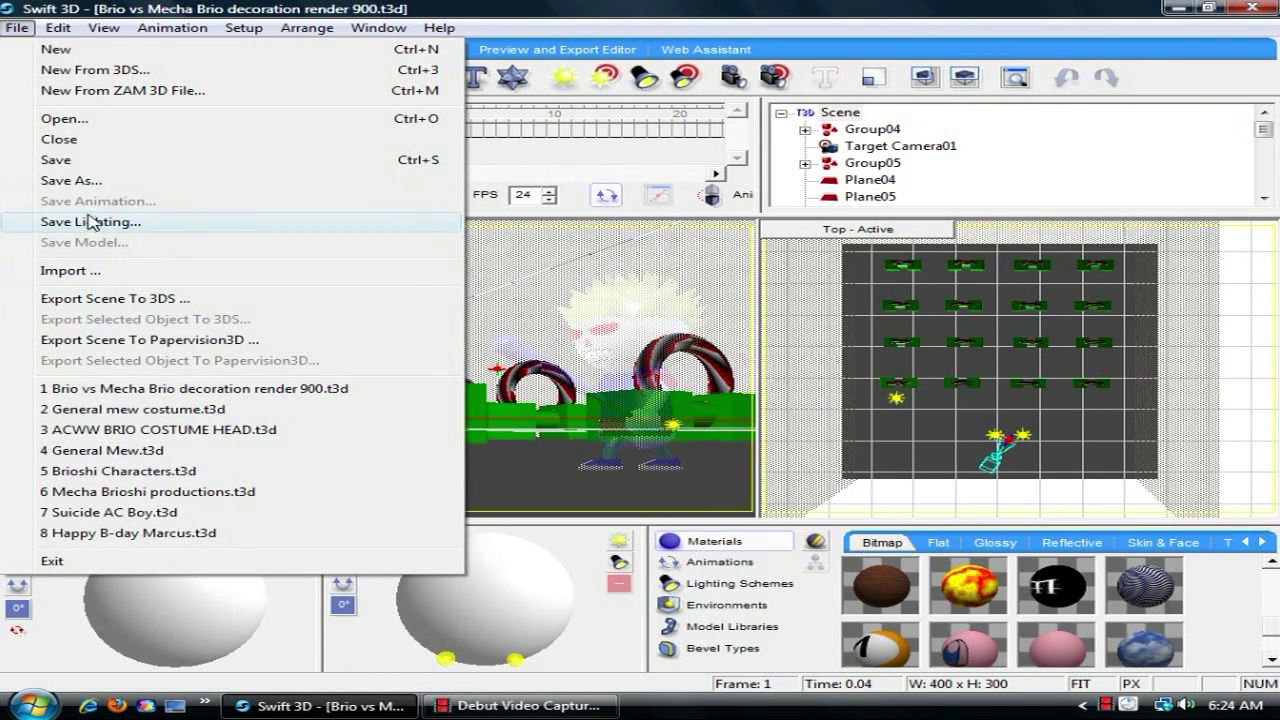
# Close the decoration project and open 'Brio vs Mecha Brio explosion.t3d'
pyautogui.click(58, 139)
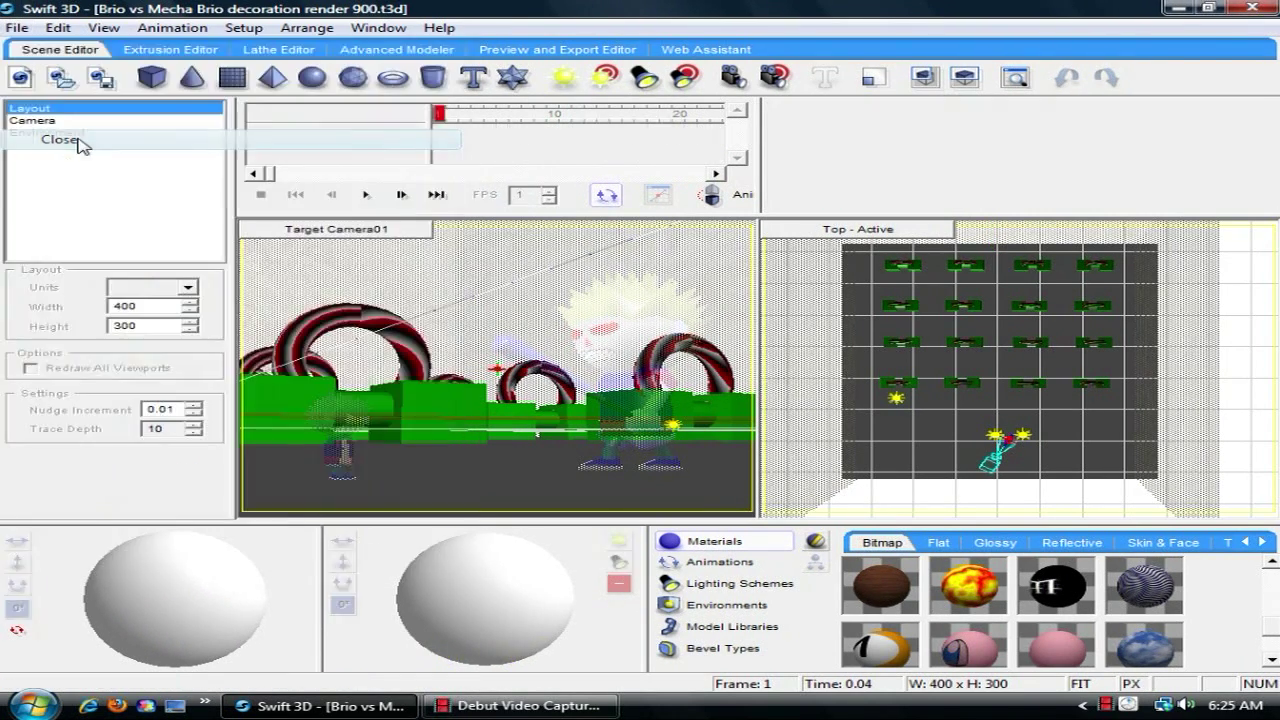
pyautogui.click(17, 27)
pyautogui.click(45, 117)
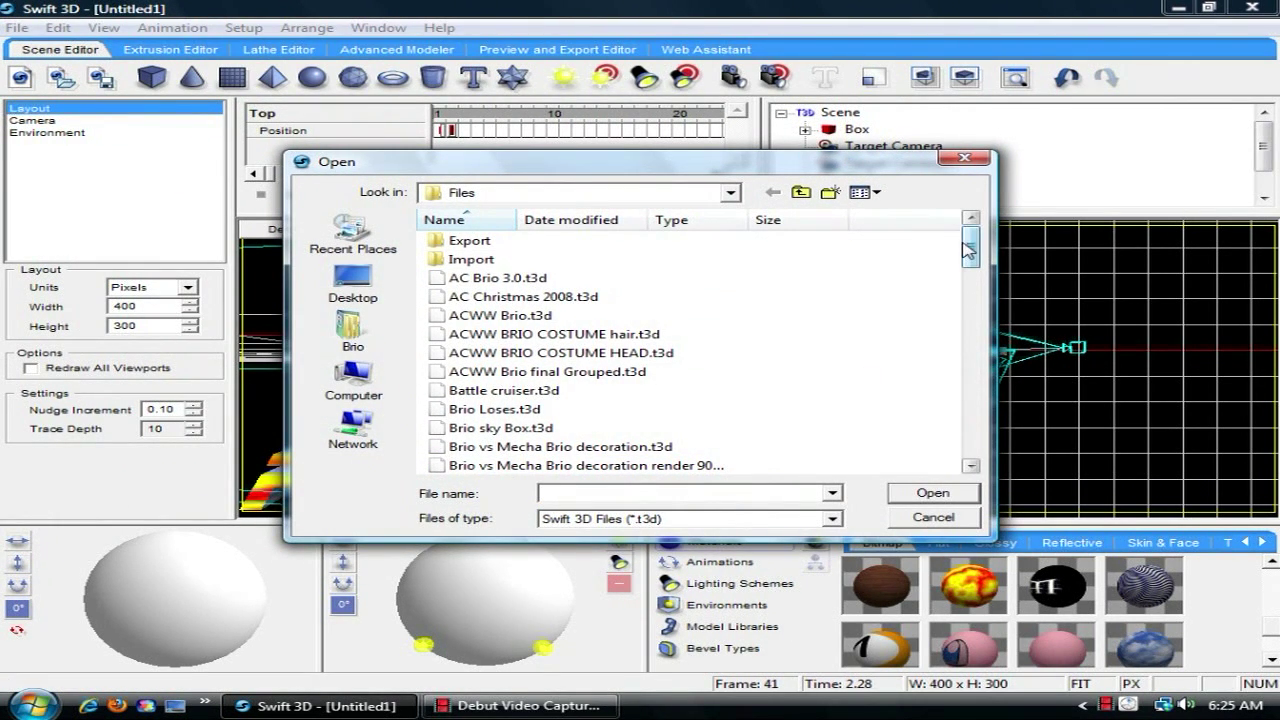
pyautogui.moveTo(970, 249); pyautogui.dragTo(970, 281)
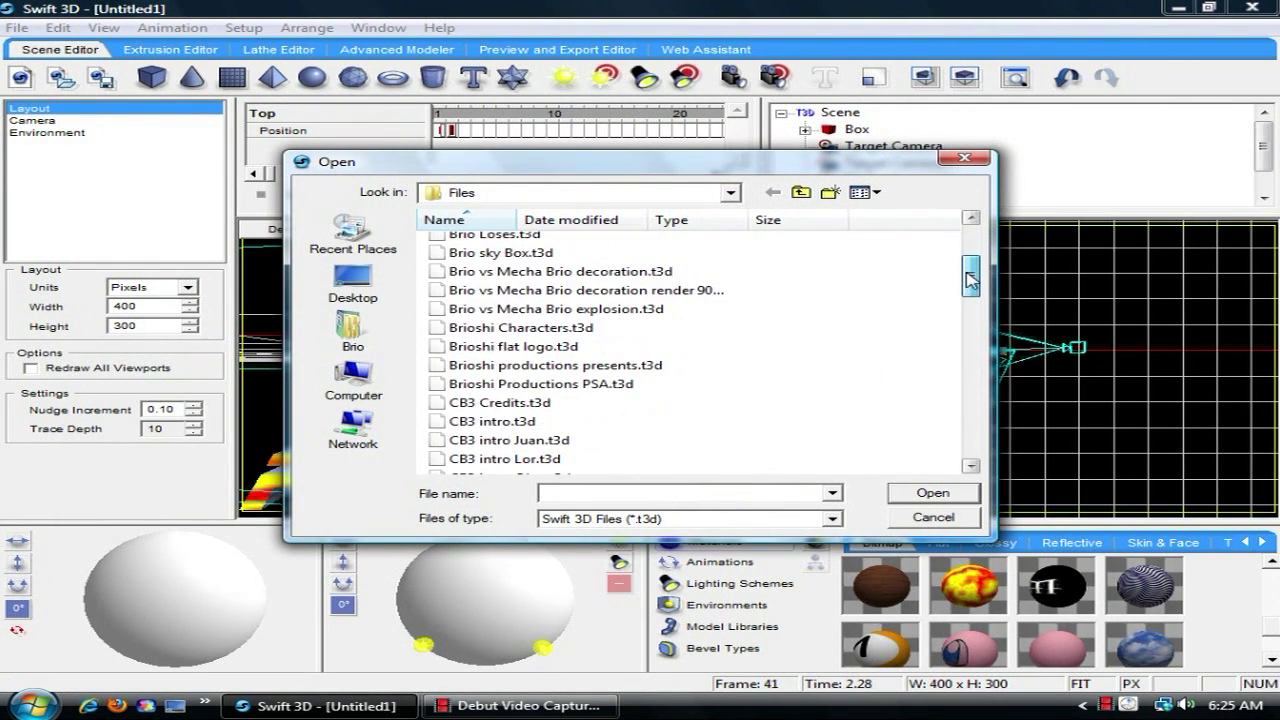
pyautogui.click(608, 314)
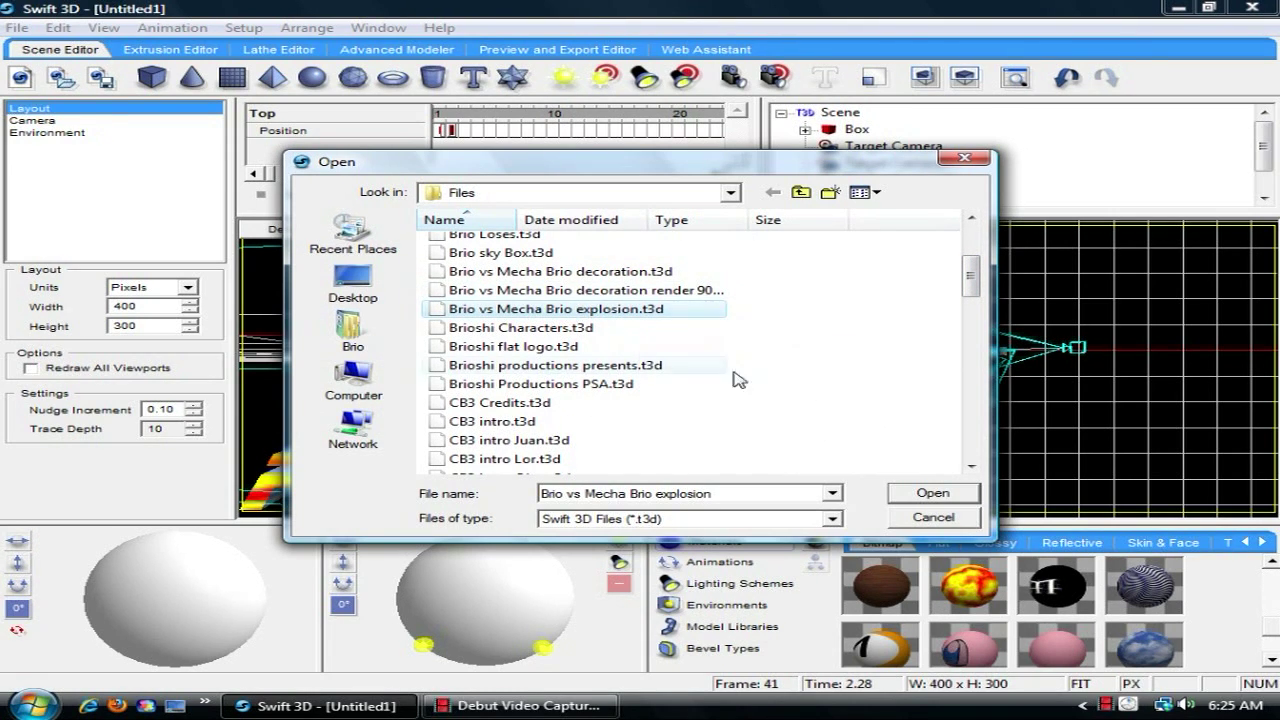
pyautogui.click(926, 494)
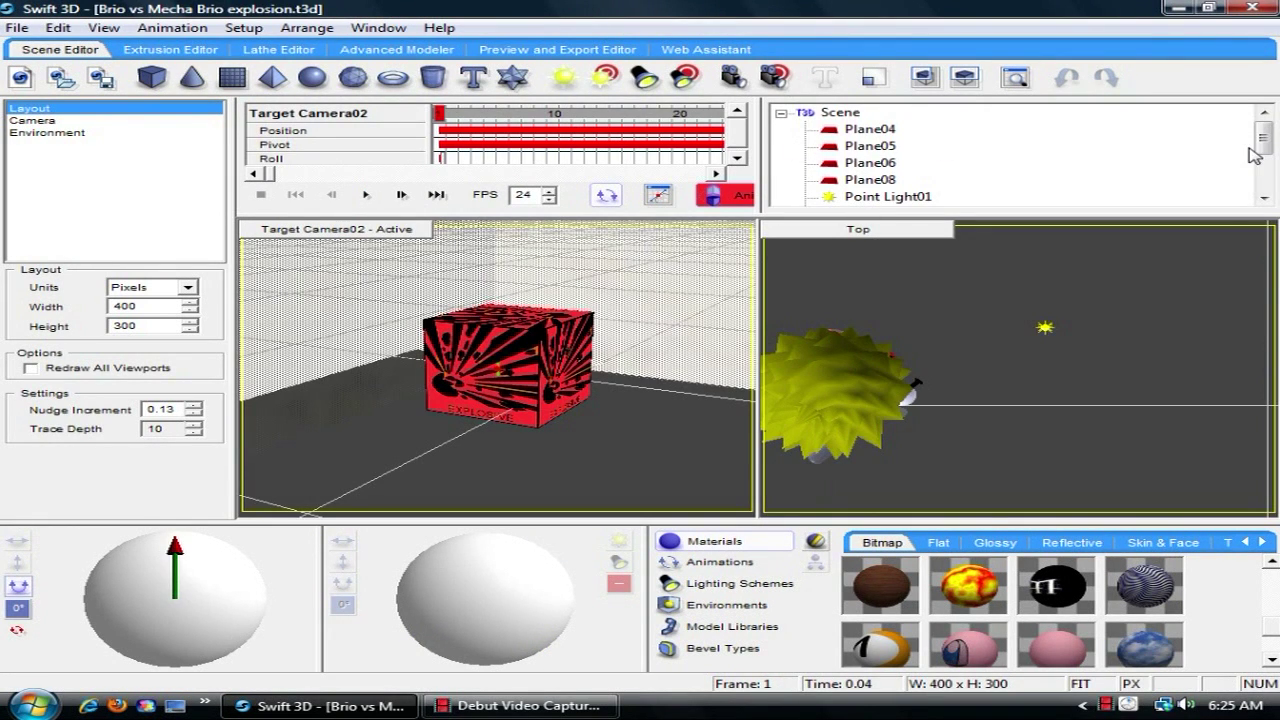
# Select Target Camera02 and zoom the Top view out to the whole arena
pyautogui.moveTo(1263, 148); pyautogui.dragTo(1265, 204)
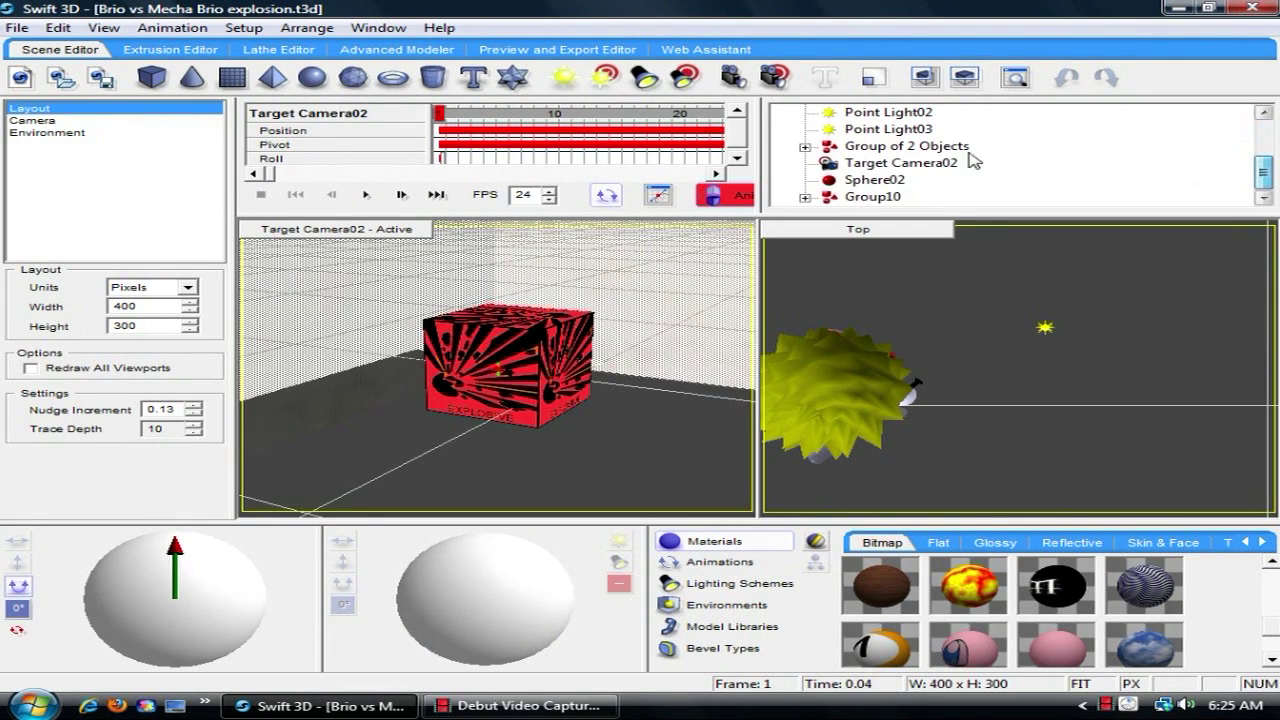
pyautogui.click(890, 163)
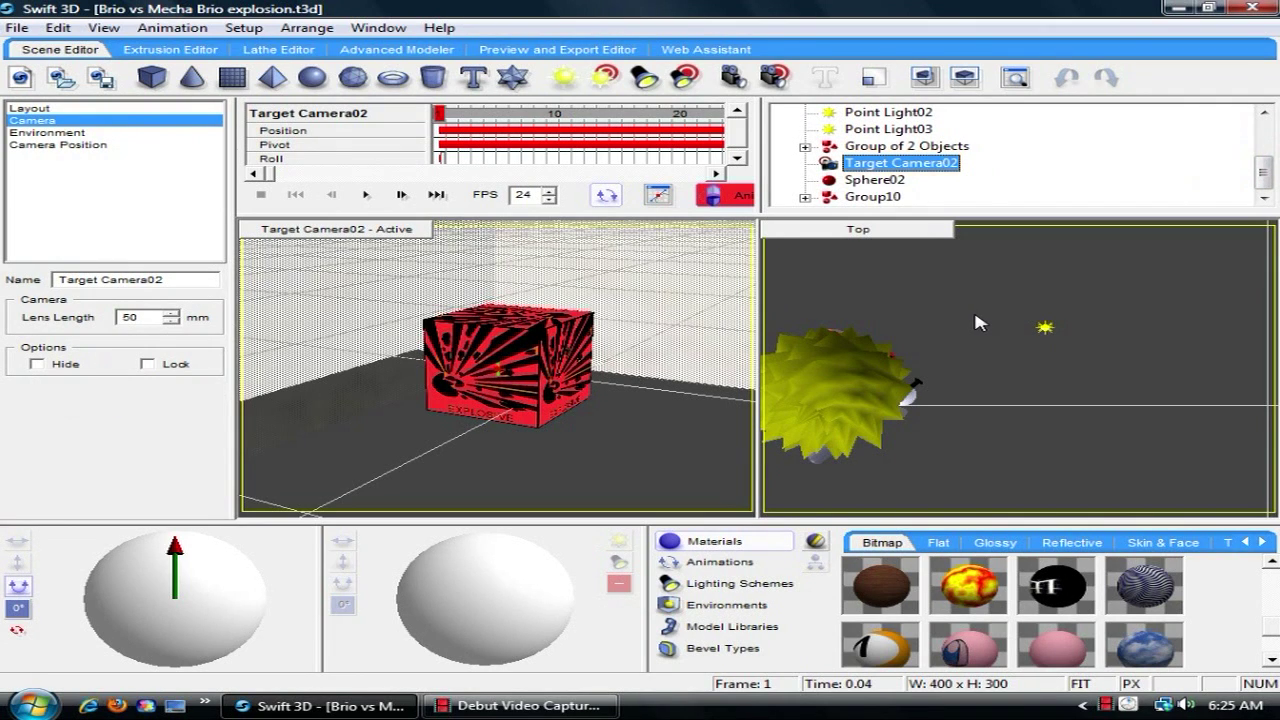
pyautogui.click(1008, 330)
pyautogui.moveTo(1008, 340); pyautogui.dragTo(1093, 325)
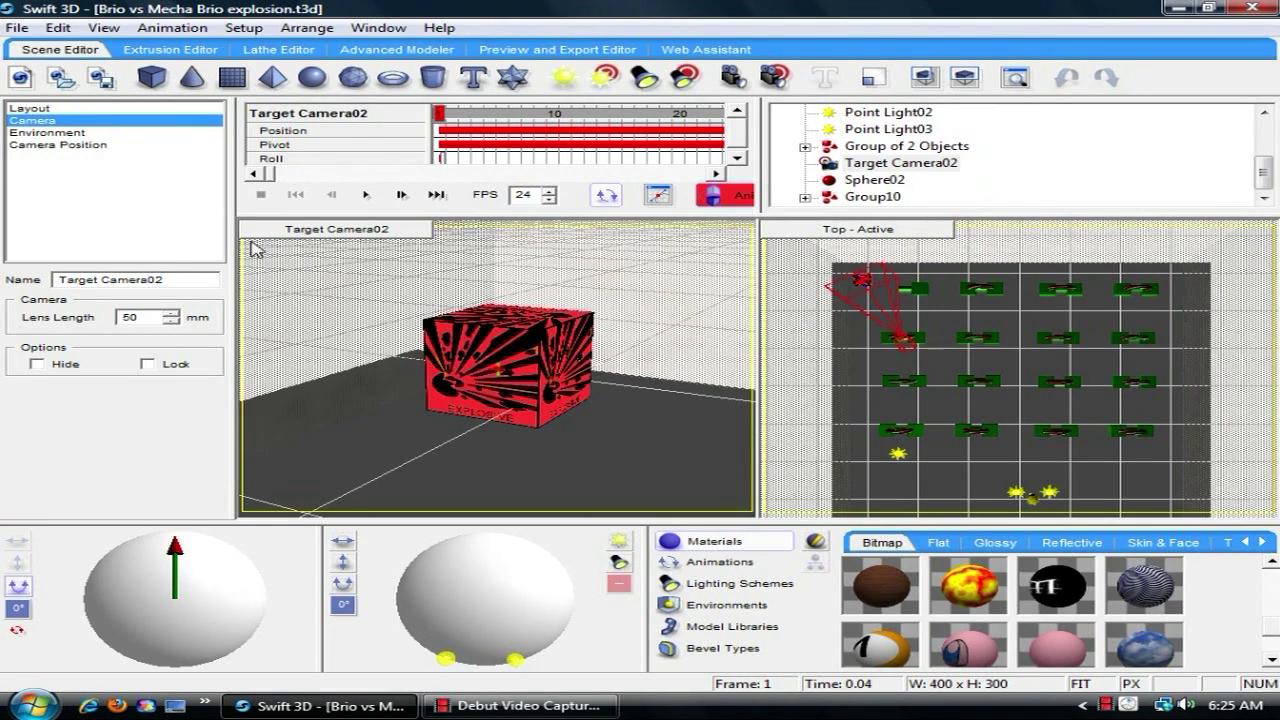
# Play Target Camera02's flight, replay from frame 34, then rewind to frame 1
pyautogui.click(366, 194)
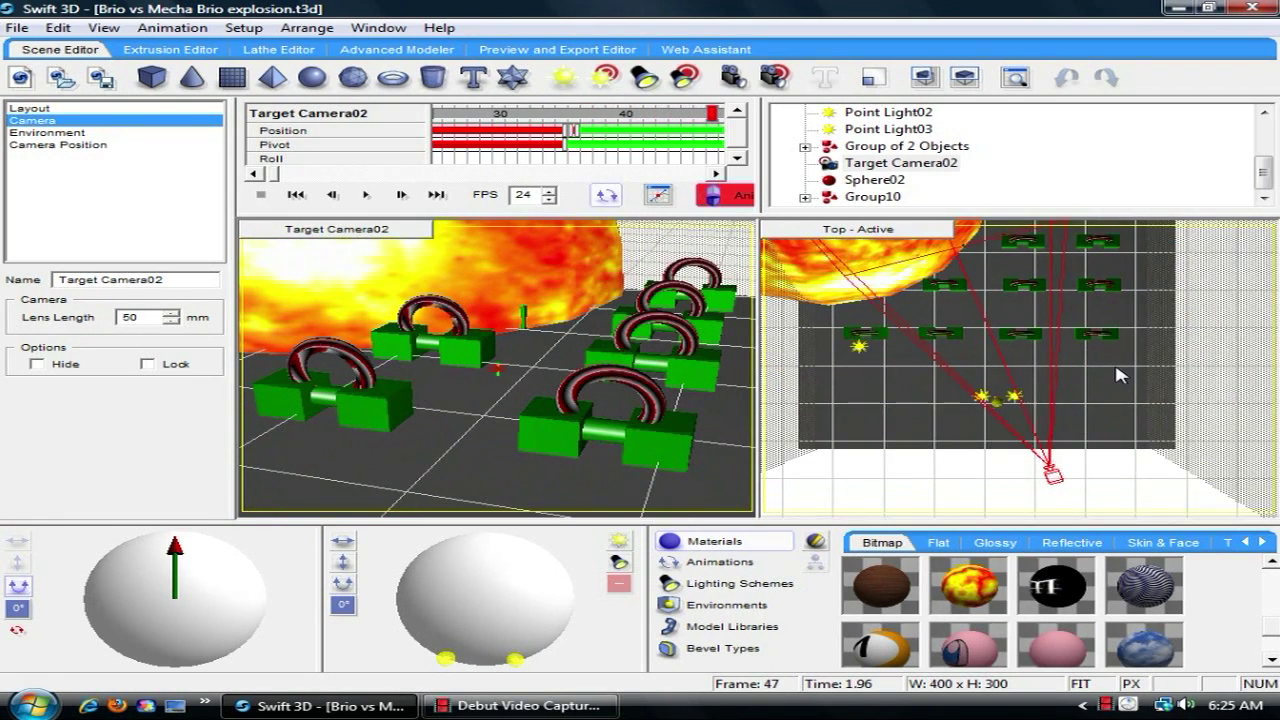
pyautogui.moveTo(1128, 446); pyautogui.dragTo(1096, 305)
pyautogui.click(548, 113)
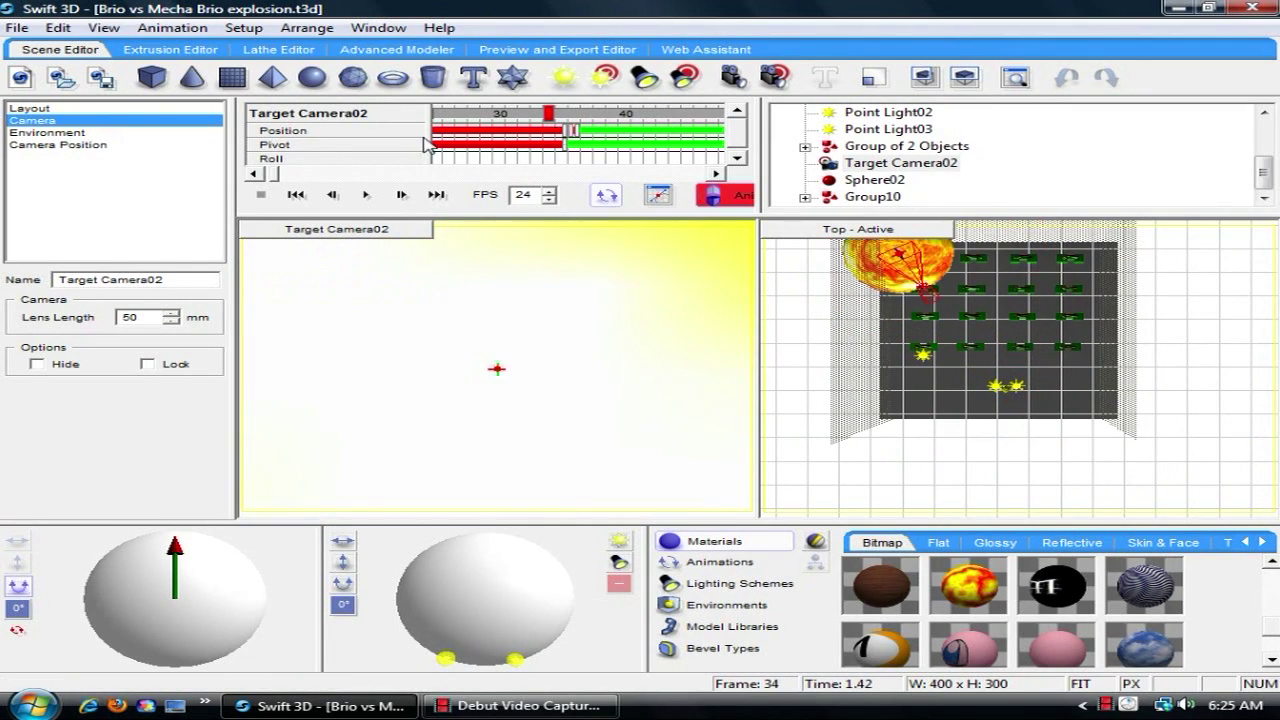
pyautogui.click(365, 195)
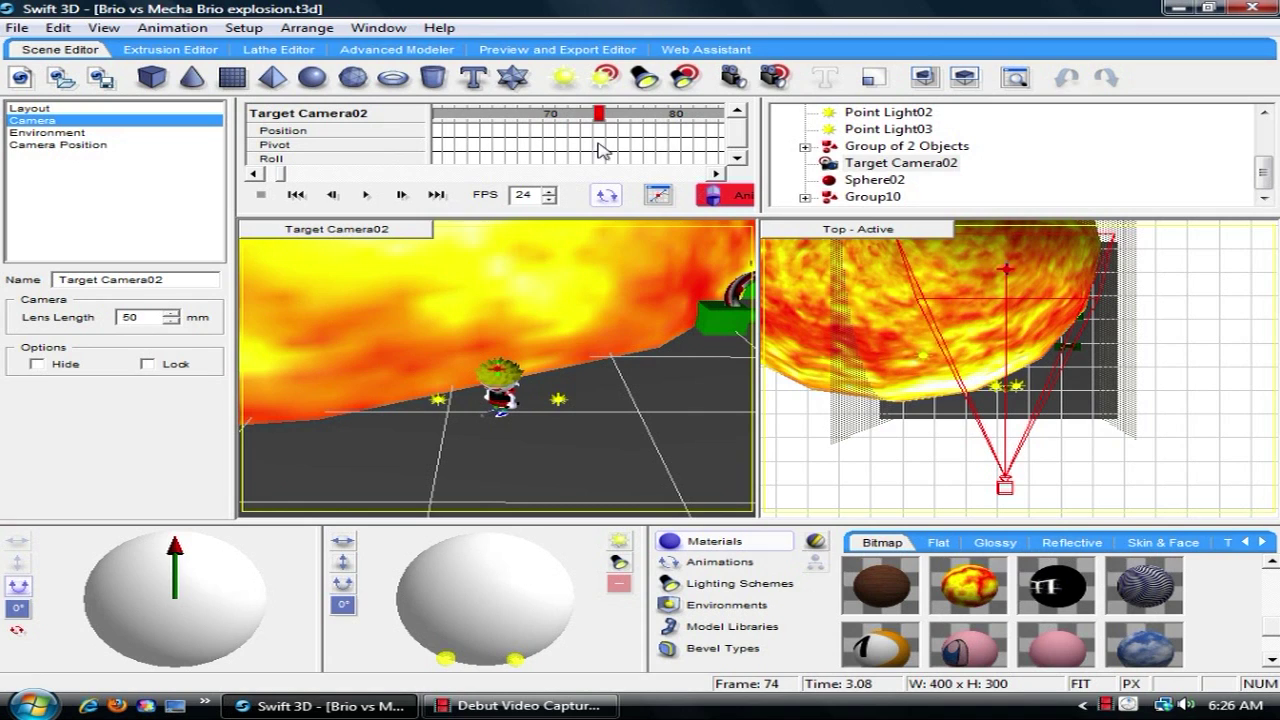
pyautogui.click(296, 194)
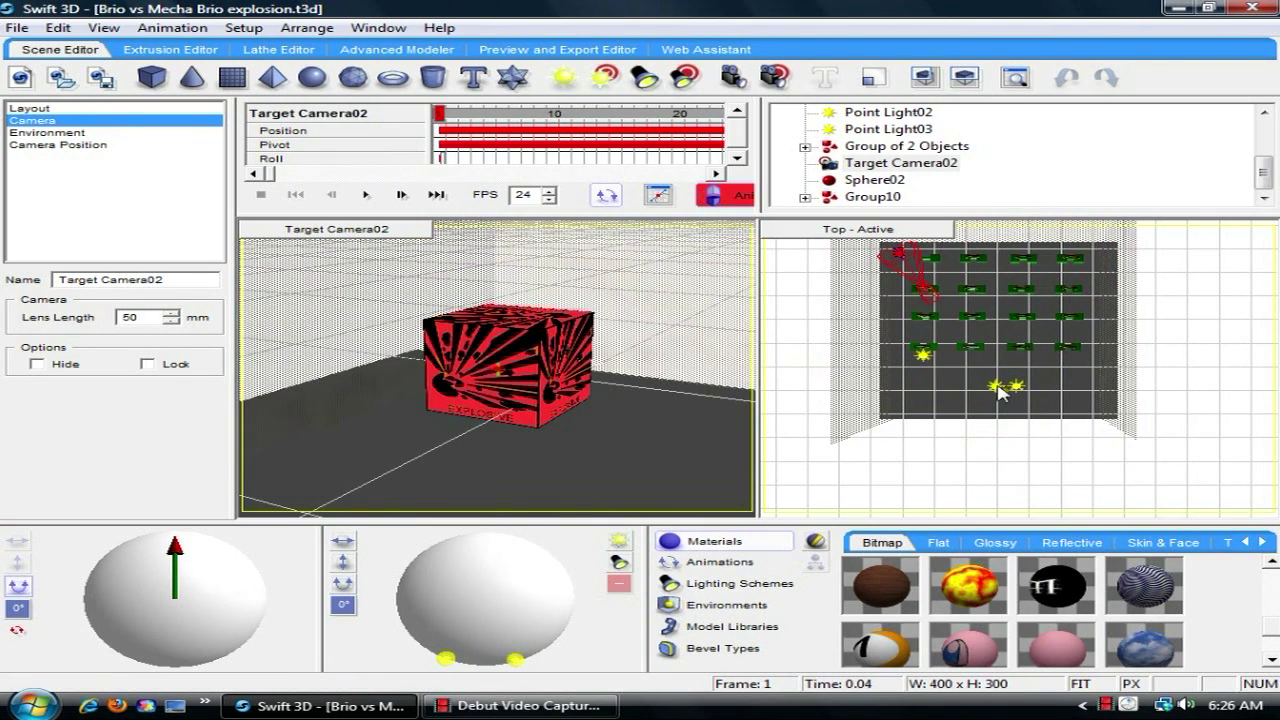
# Recentre the Top view and re-aim Target Camera02 across the striped rings and green blocks
pyautogui.scroll(3, 1030, 340)
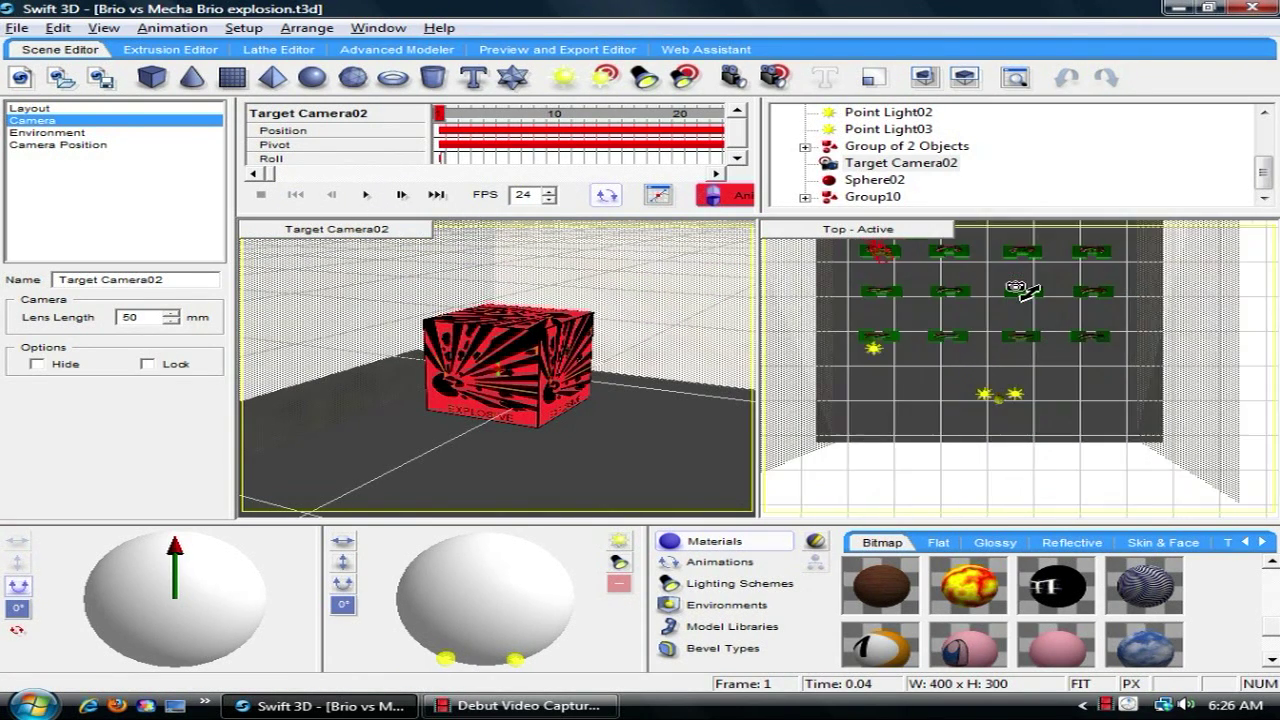
pyautogui.moveTo(1035, 372); pyautogui.dragTo(1043, 443, button='middle')
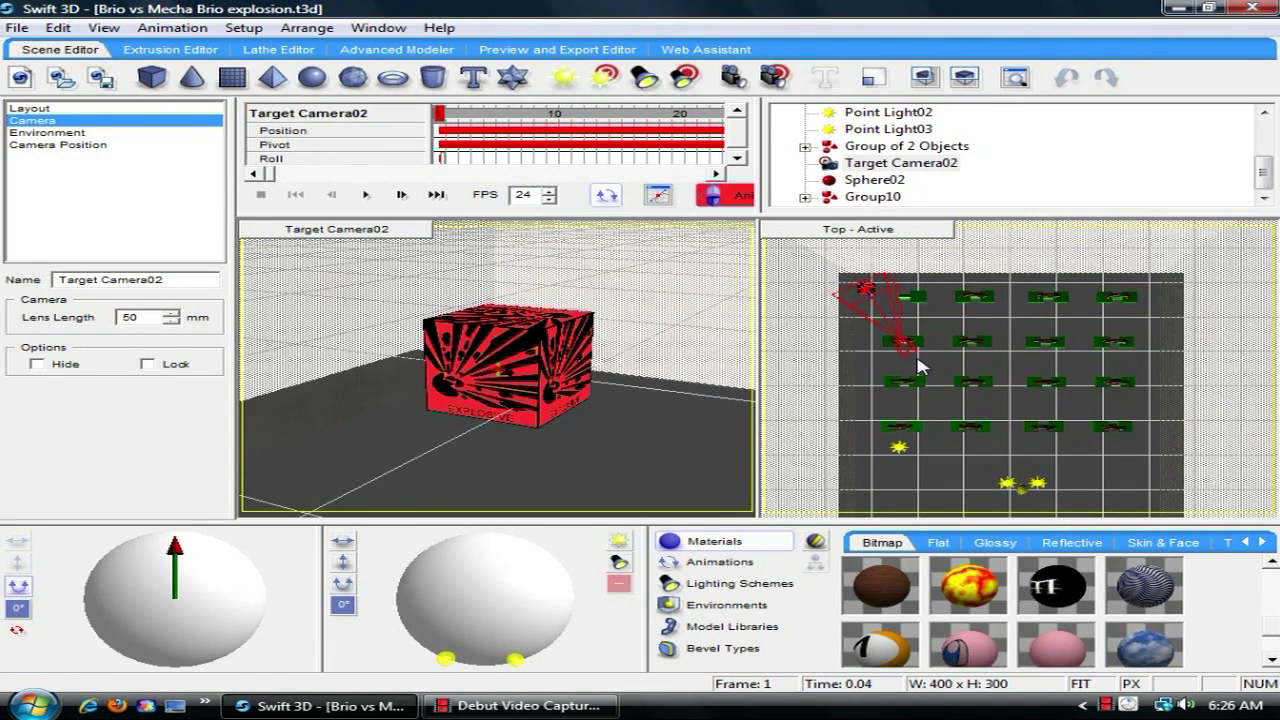
pyautogui.moveTo(917, 363); pyautogui.dragTo(886, 487)
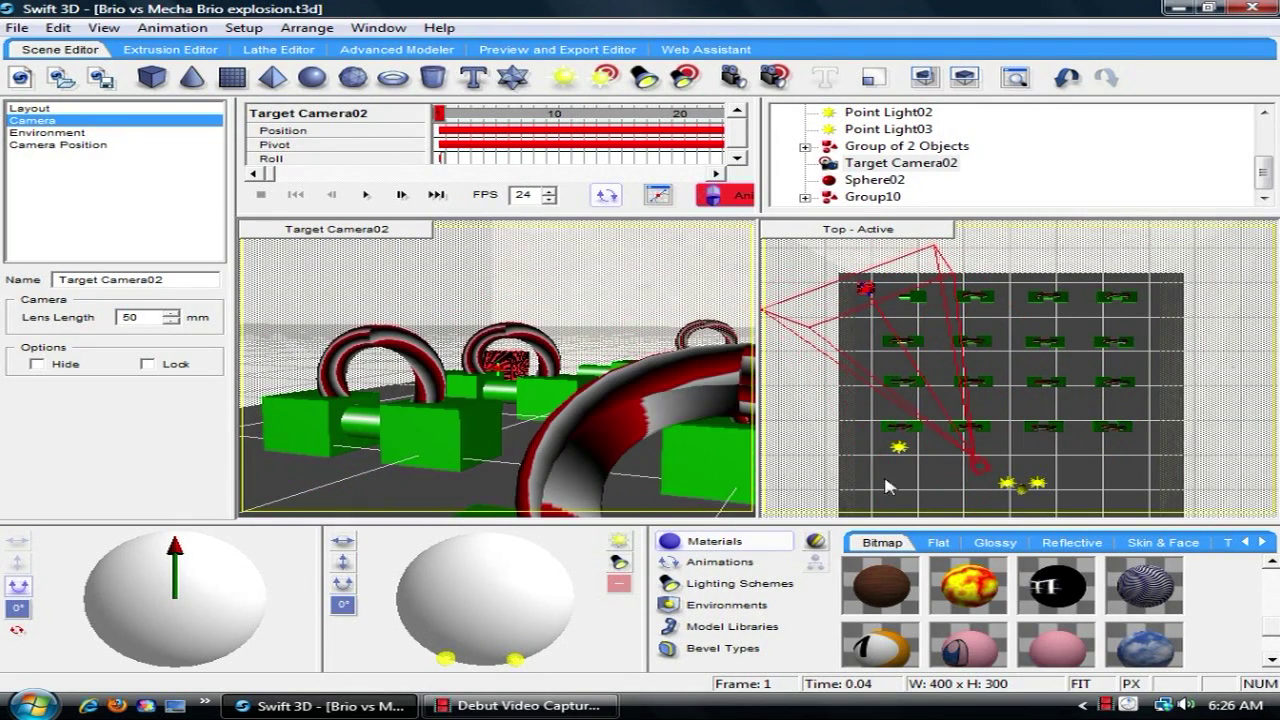
pyautogui.click(15, 28)
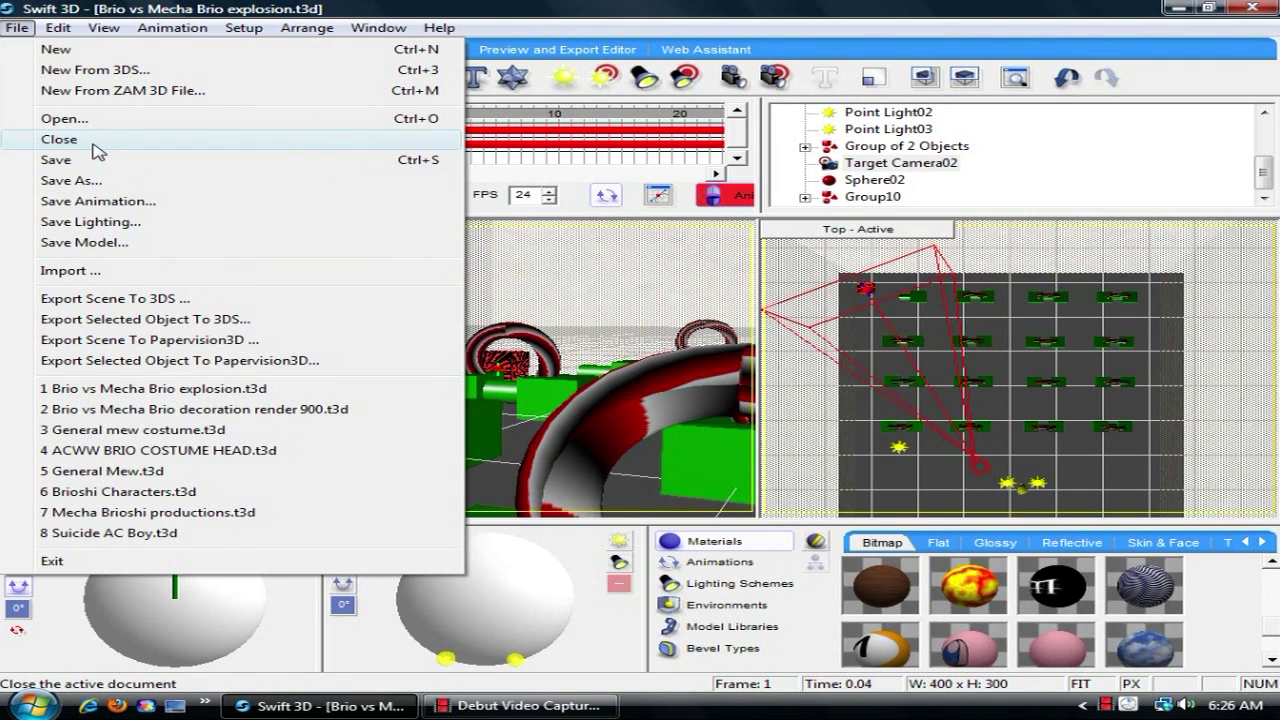
pyautogui.click(670, 17)
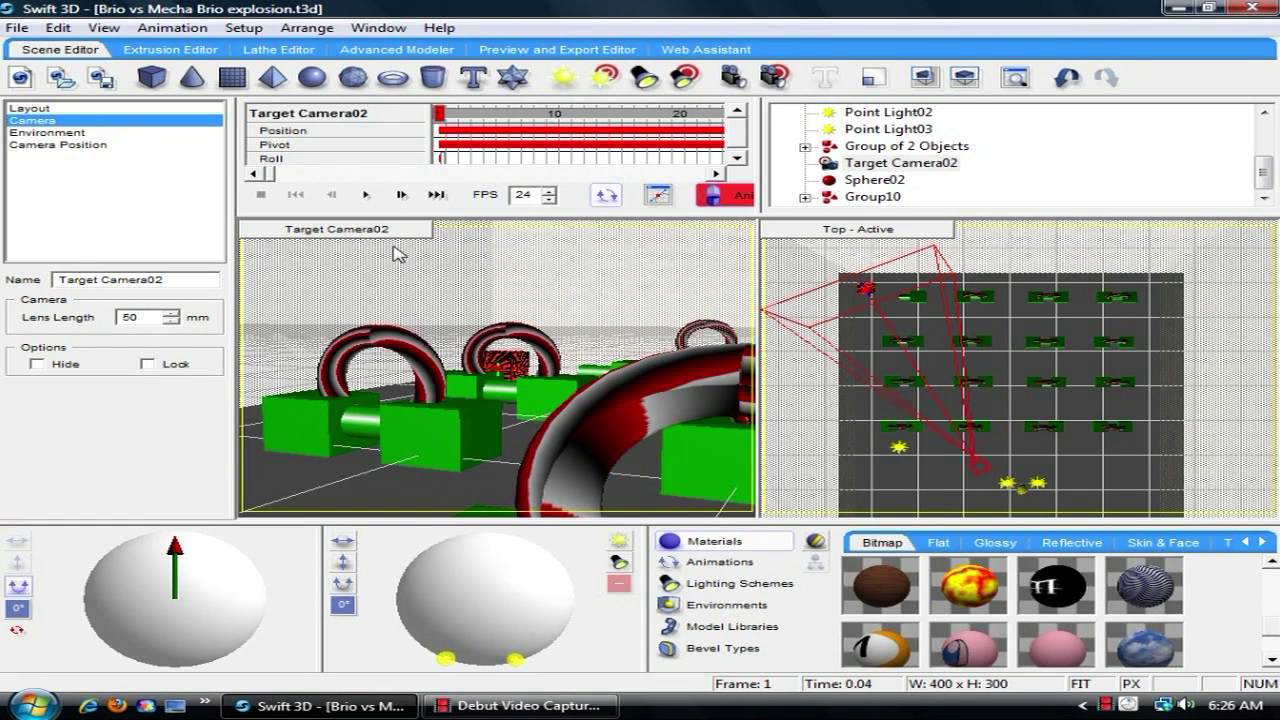
# In the Preview and Export Editor, start rendering all frames, then cancel the render
pyautogui.click(531, 52)
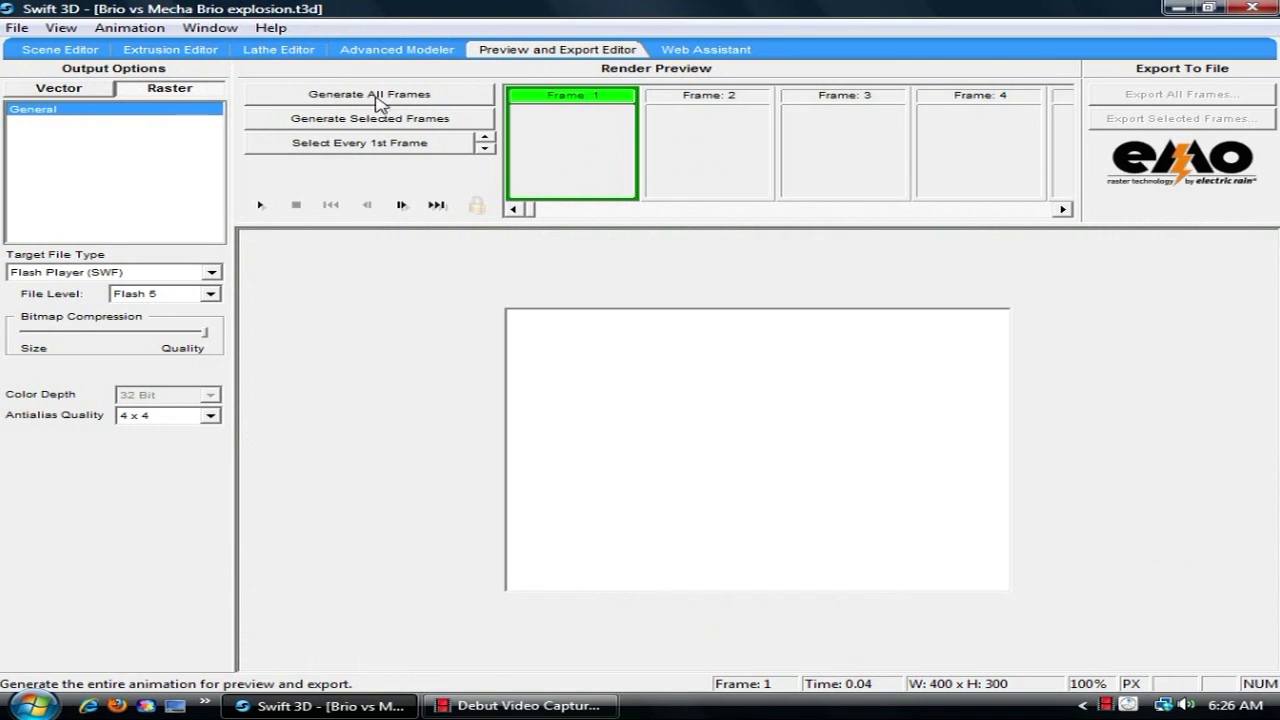
pyautogui.click(370, 95)
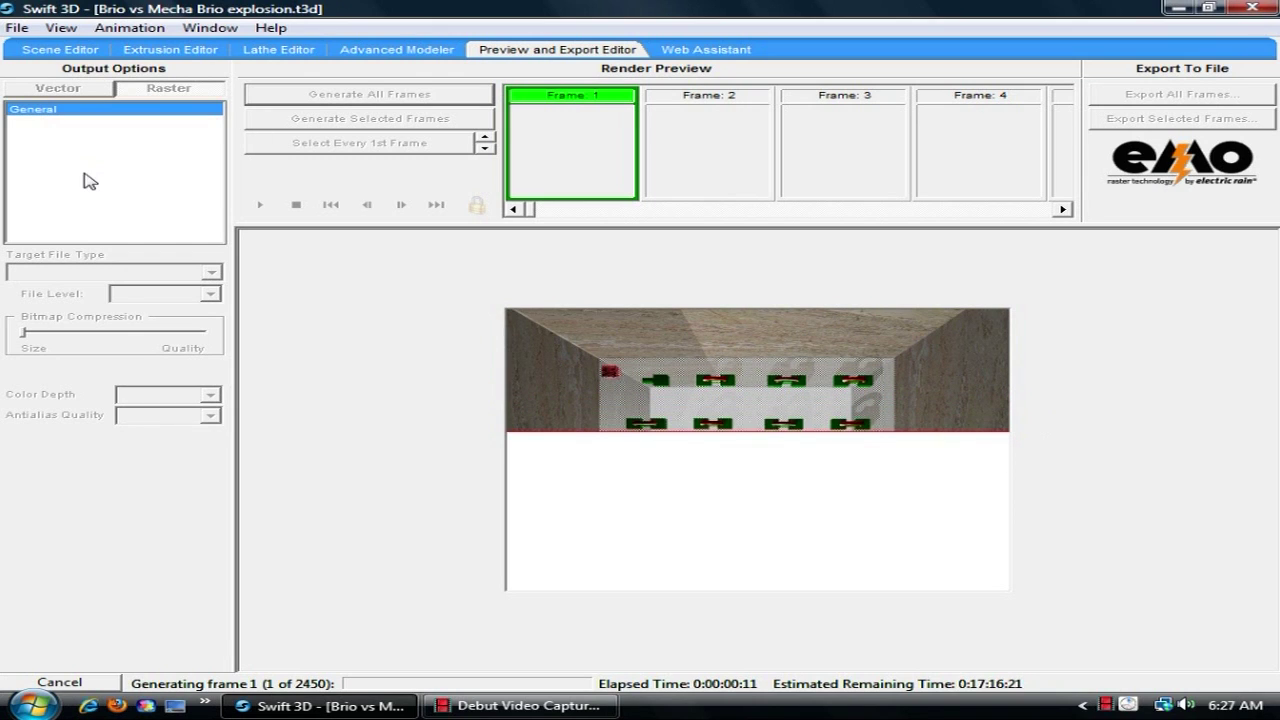
pyautogui.click(105, 690)
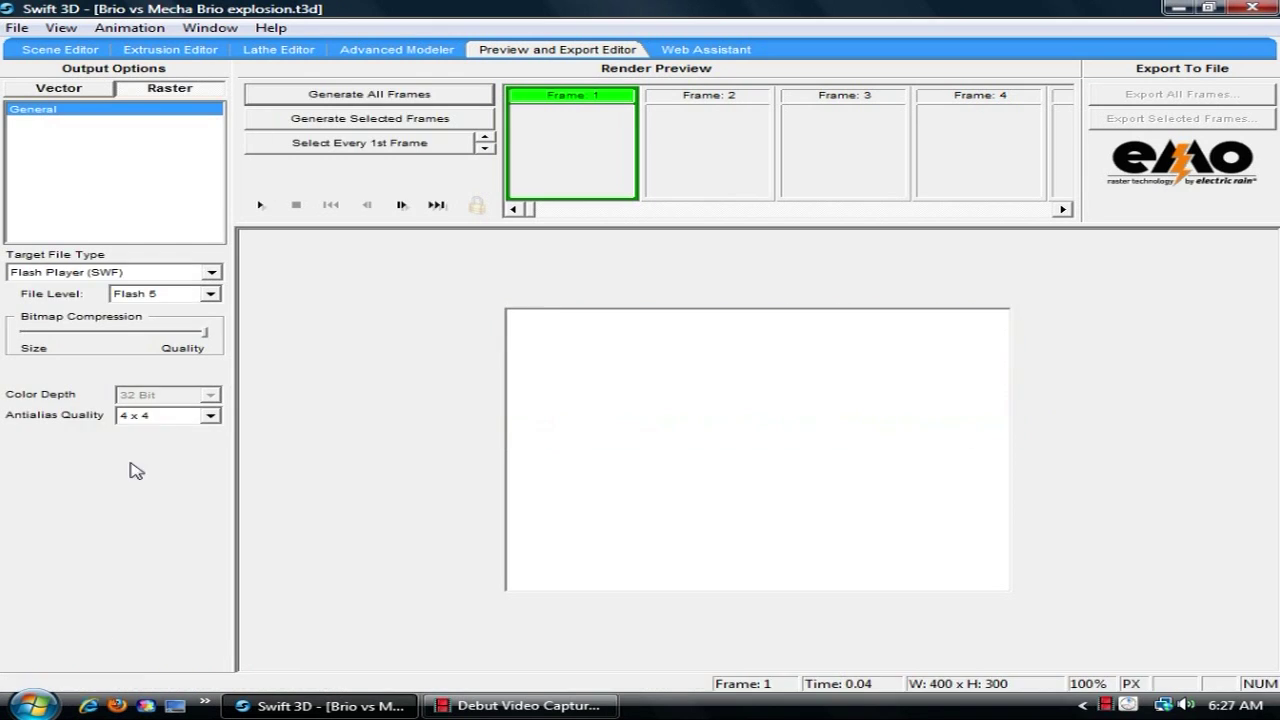
# Make the Target Camera02 viewport active, start an all-frames render from it, then cancel
pyautogui.click(45, 52)
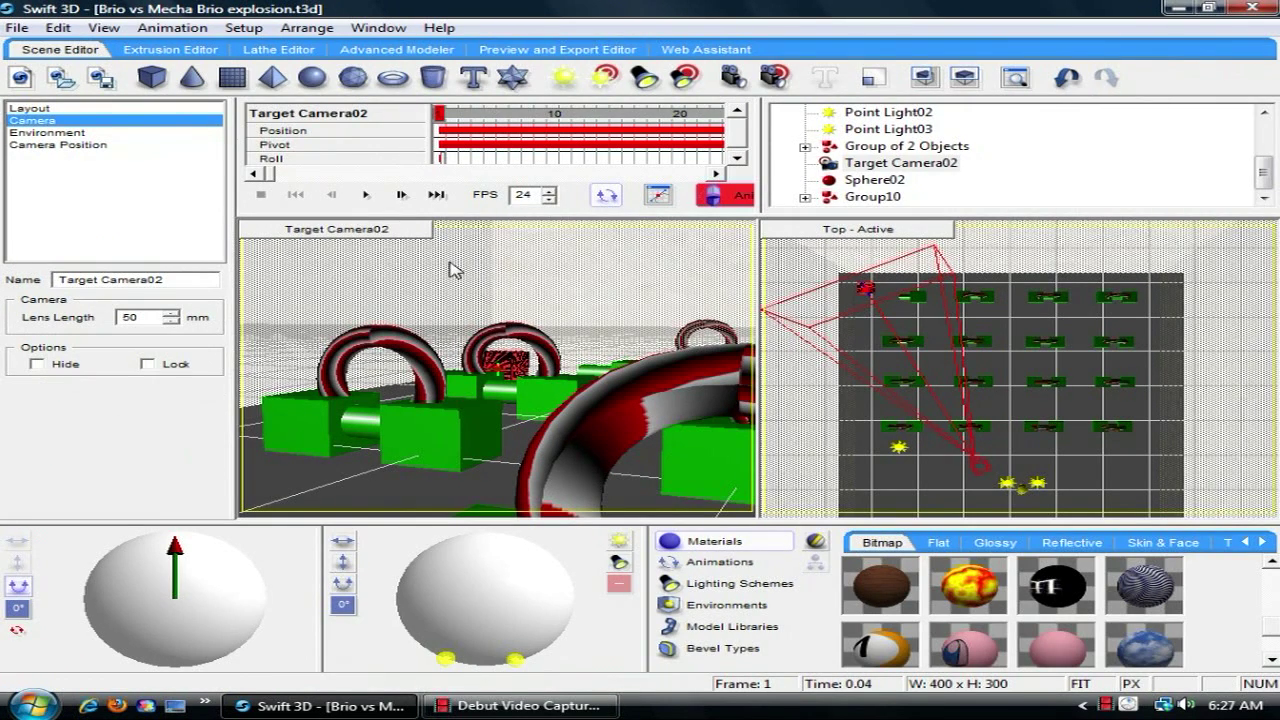
pyautogui.click(549, 280)
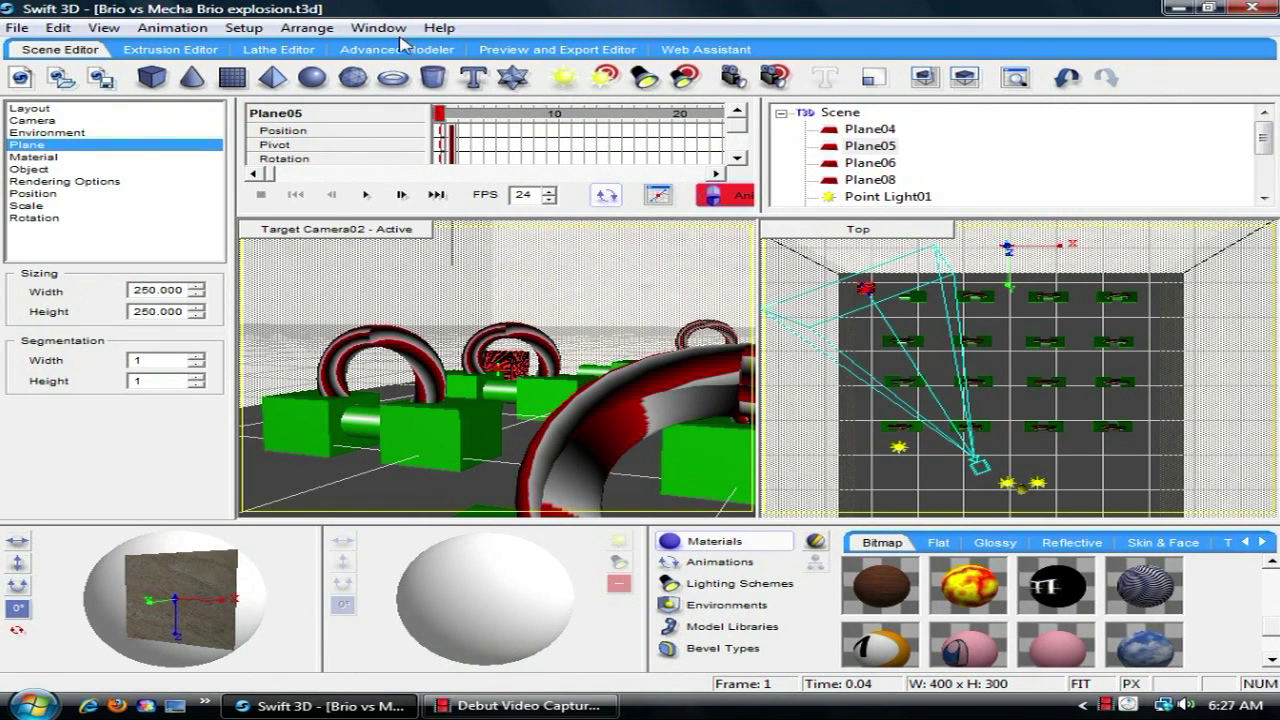
pyautogui.click(548, 52)
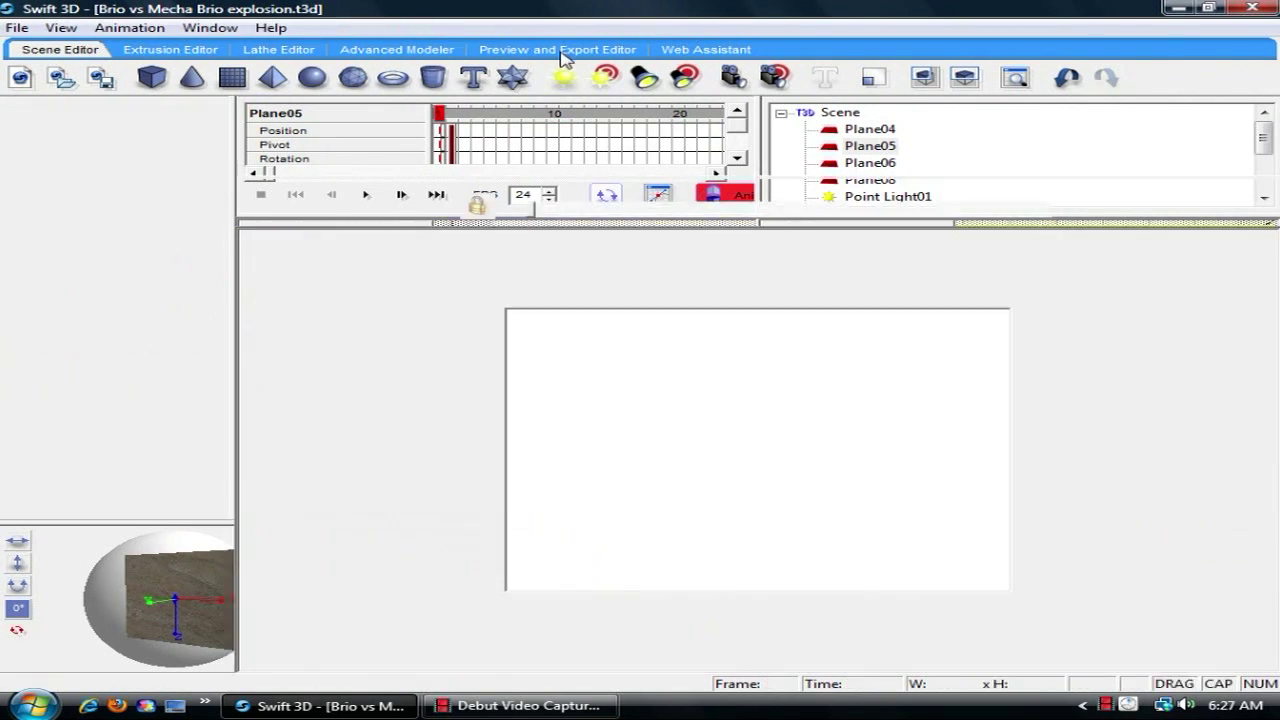
pyautogui.click(426, 102)
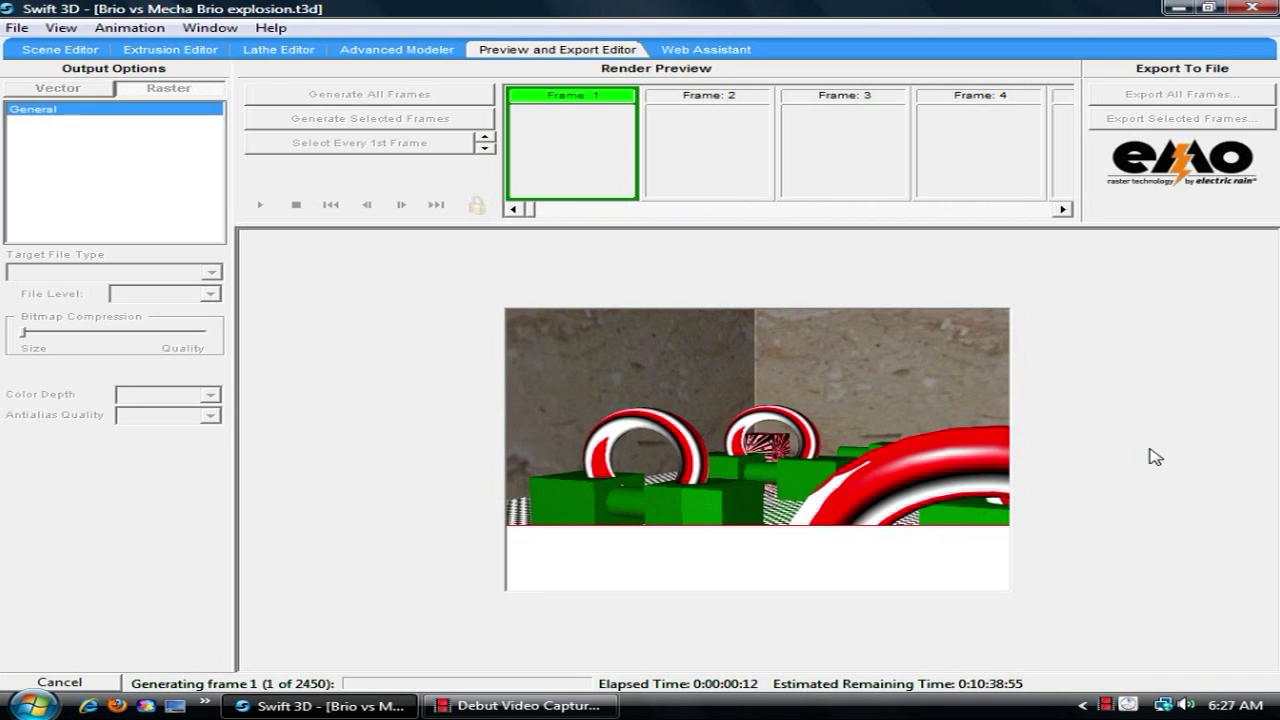
pyautogui.click(18, 28)
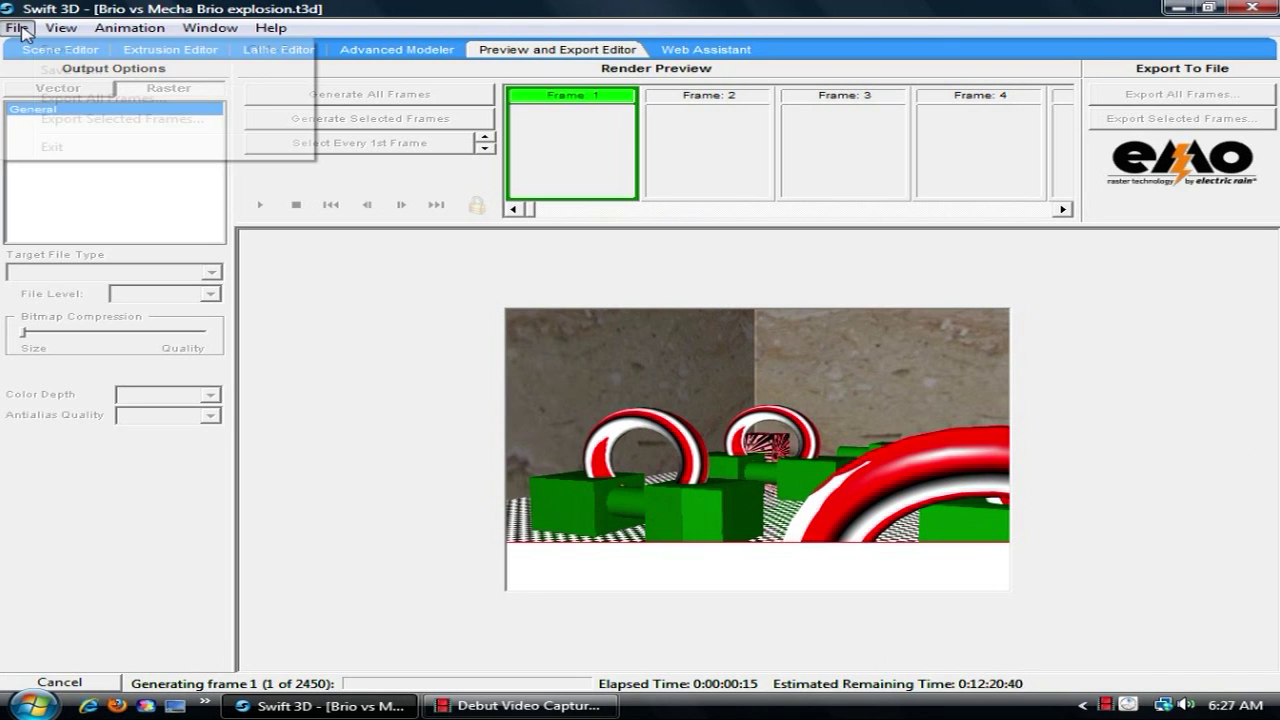
pyautogui.moveTo(61, 28)
pyautogui.press('Escape')
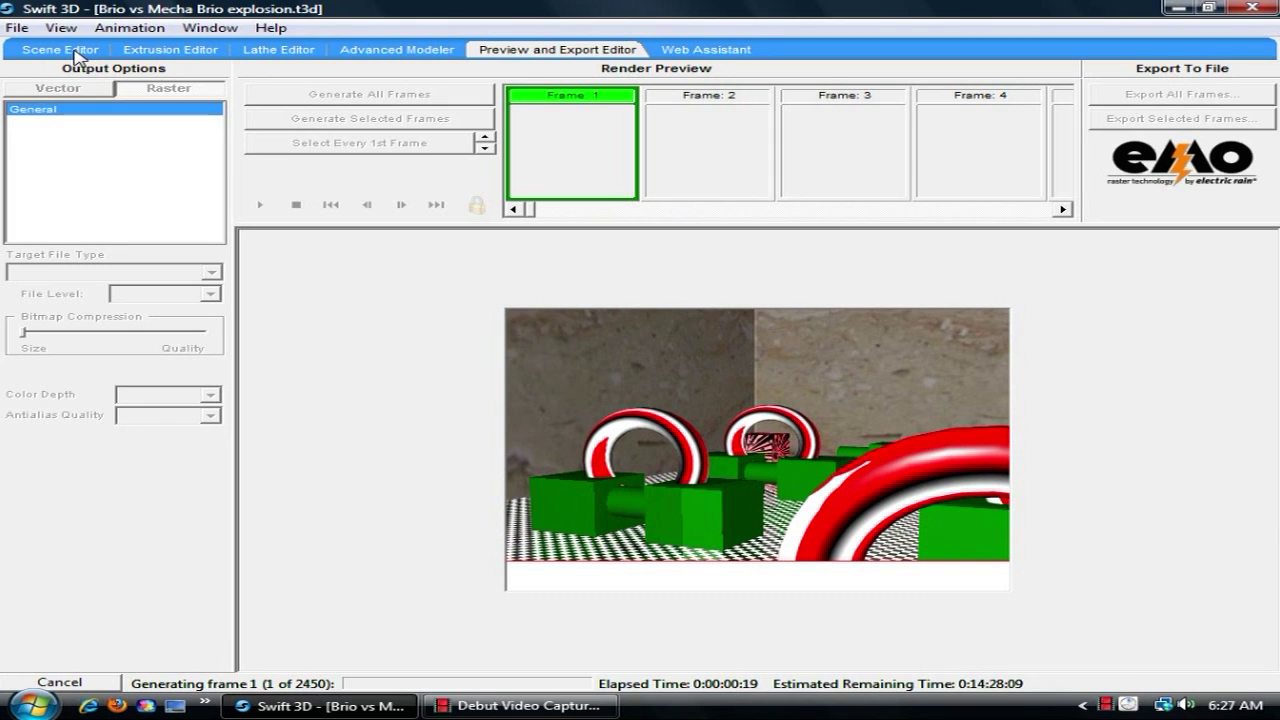
pyautogui.click(66, 684)
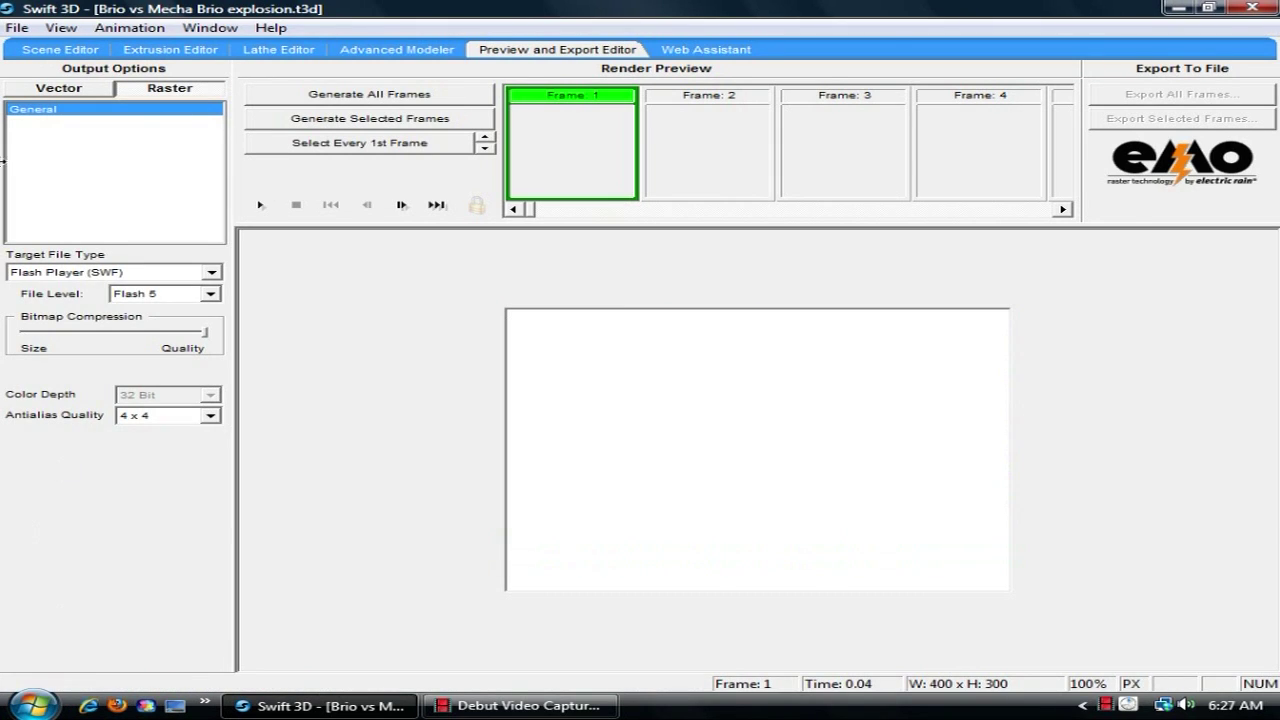
# Switch back to the Scene Editor to see Target Camera02's view
pyautogui.click(59, 50)
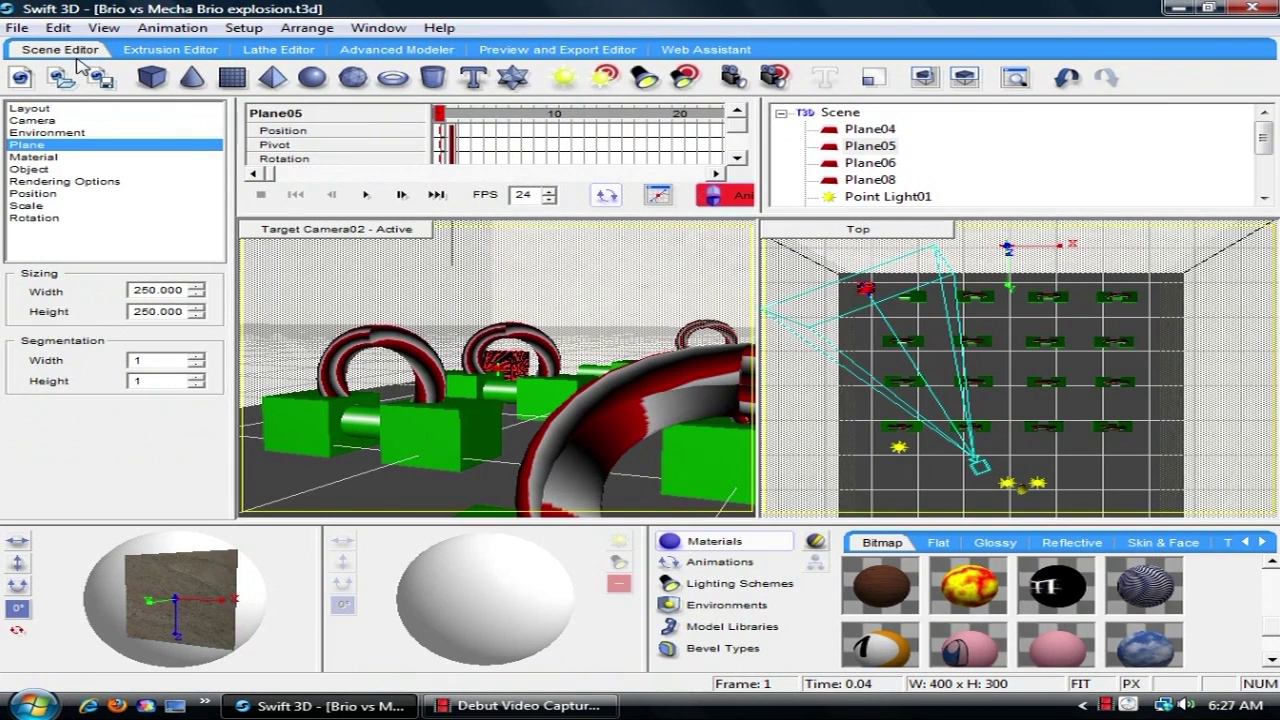